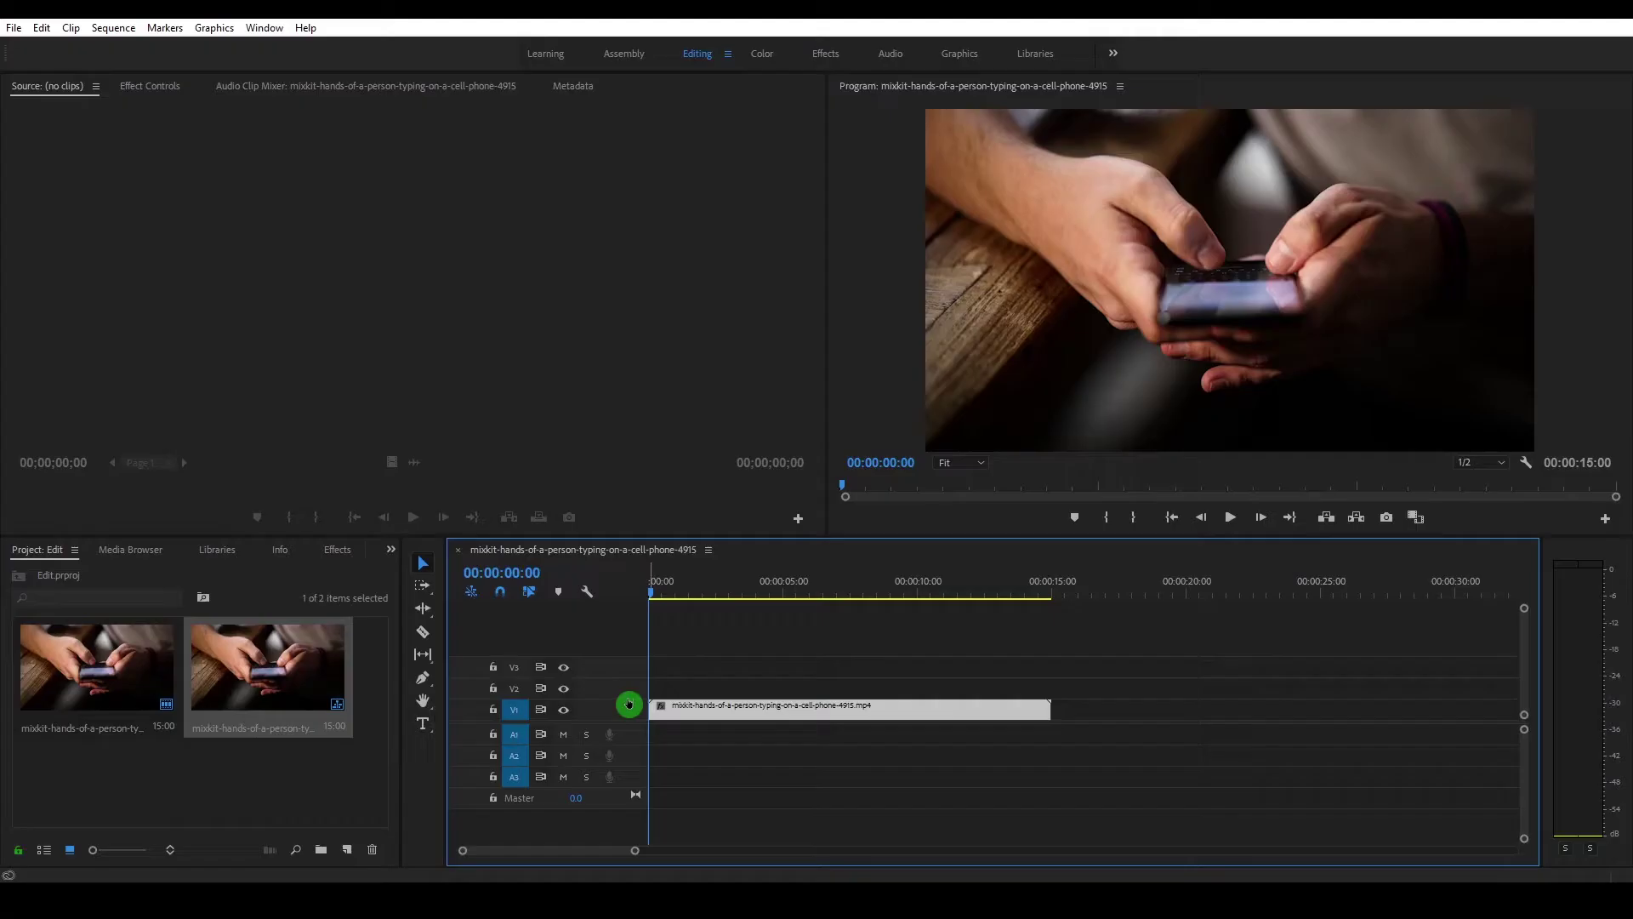
# Preview the phone footage and trim the V1 clip's end from 15 seconds to 00:00:10:03
pyautogui.press('space')
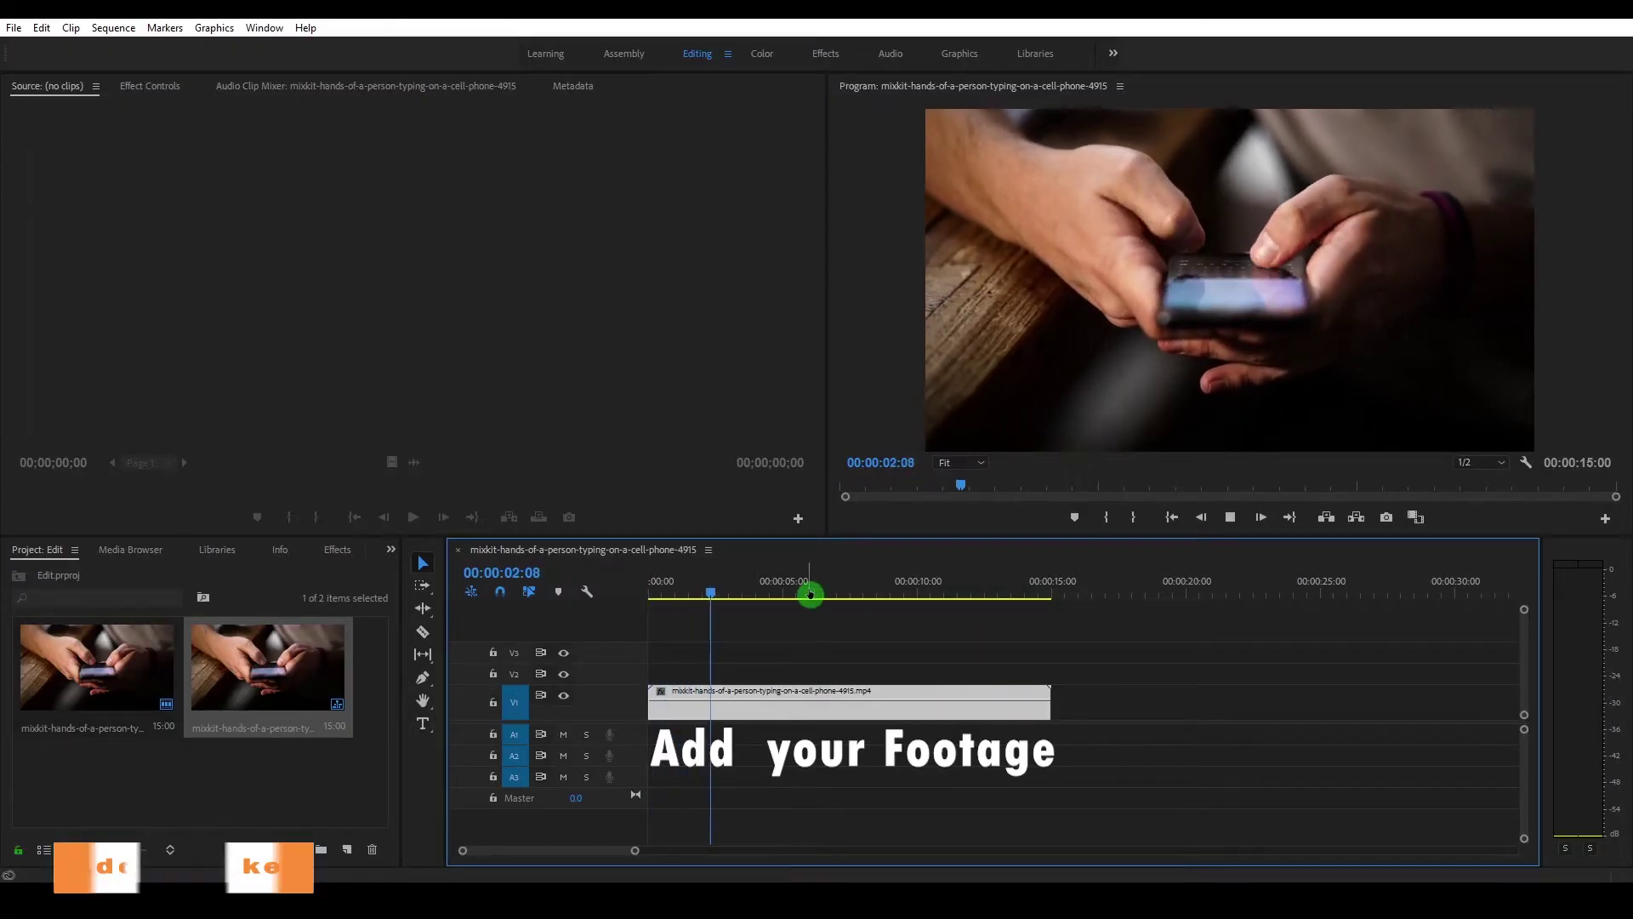
pyautogui.moveTo(733, 592); pyautogui.dragTo(921, 592)
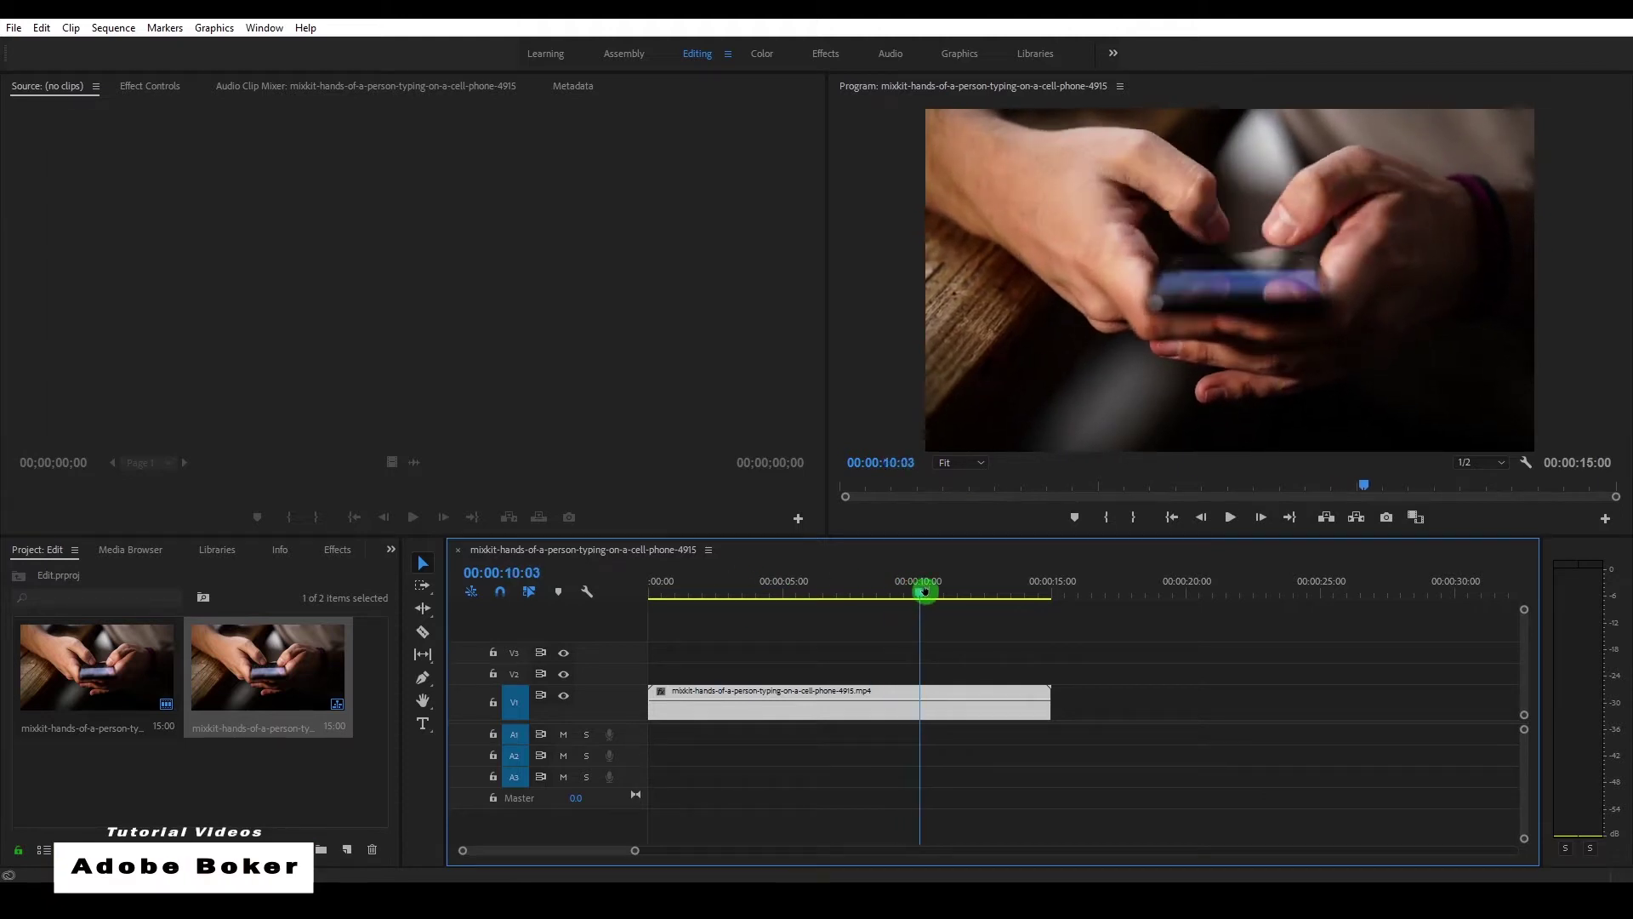
pyautogui.moveTo(1050, 703); pyautogui.dragTo(918, 706)
pyautogui.moveTo(927, 591); pyautogui.dragTo(626, 646)
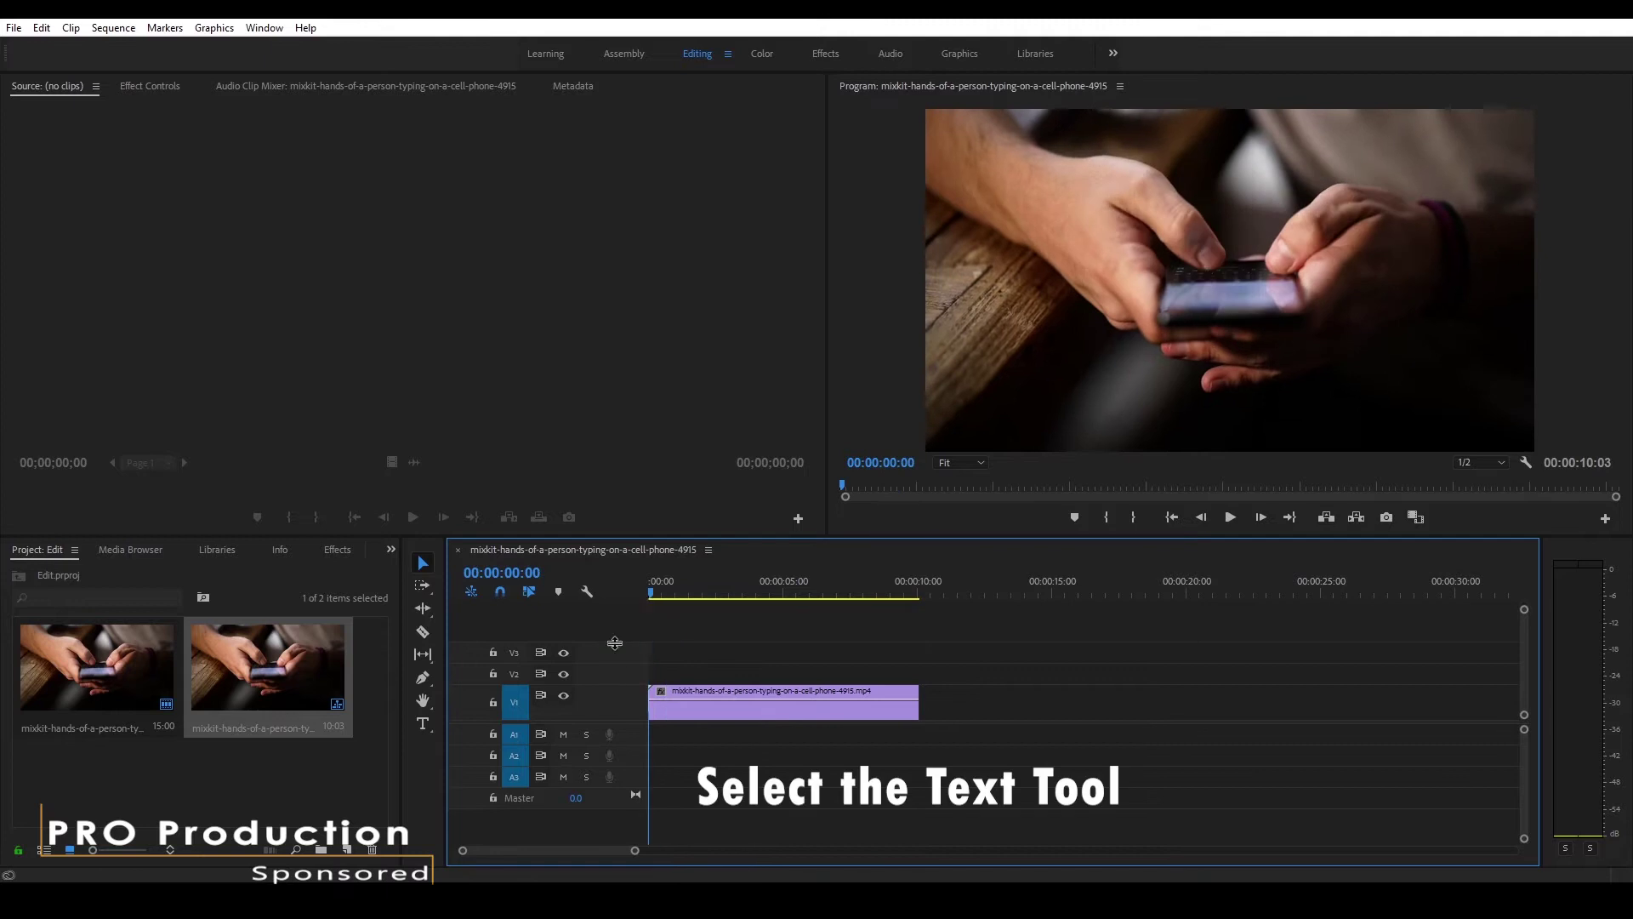
# Add a 'Quick Text' title on V2 and stretch it to the footage's 10:03 length
pyautogui.click(730, 694)
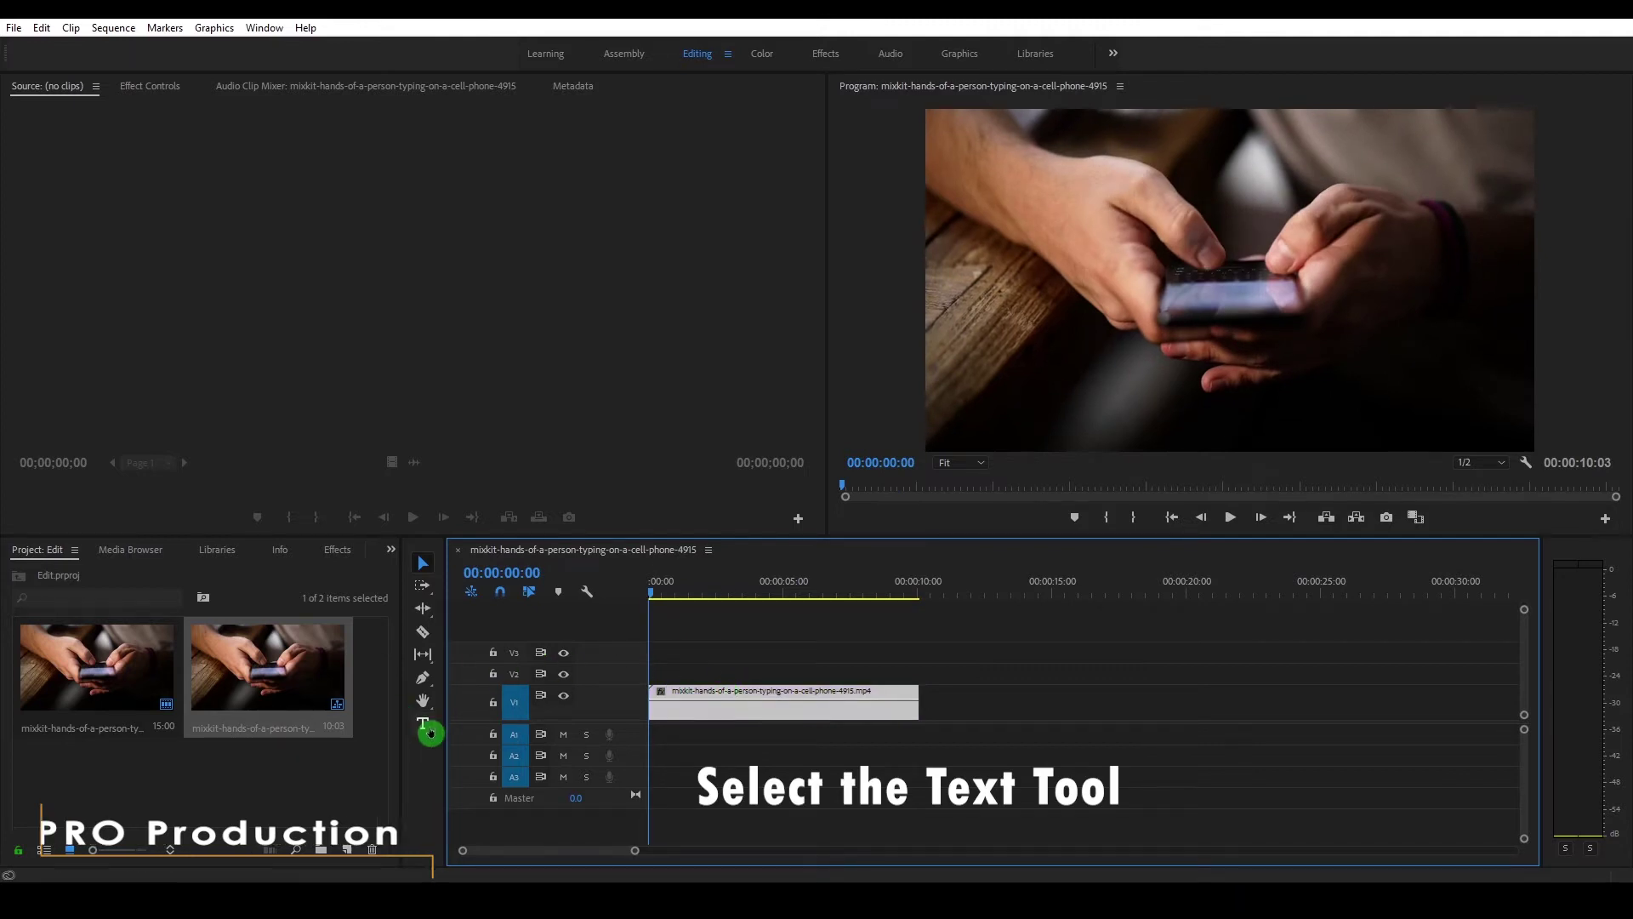
pyautogui.click(422, 723)
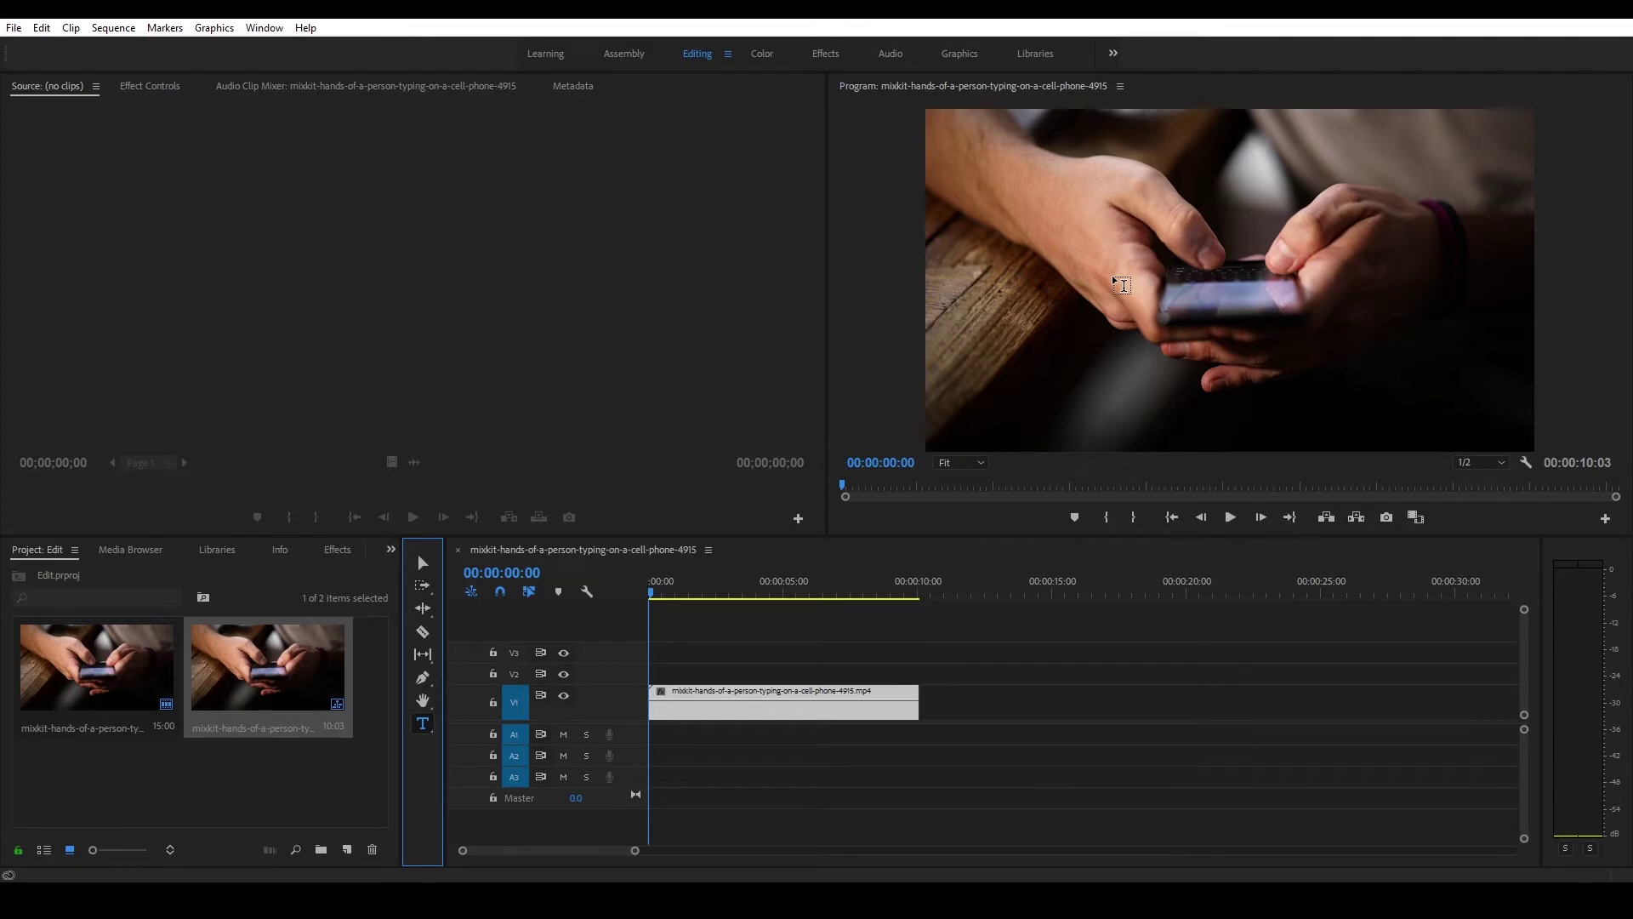
pyautogui.click(1115, 281)
pyautogui.write('Quick Te')
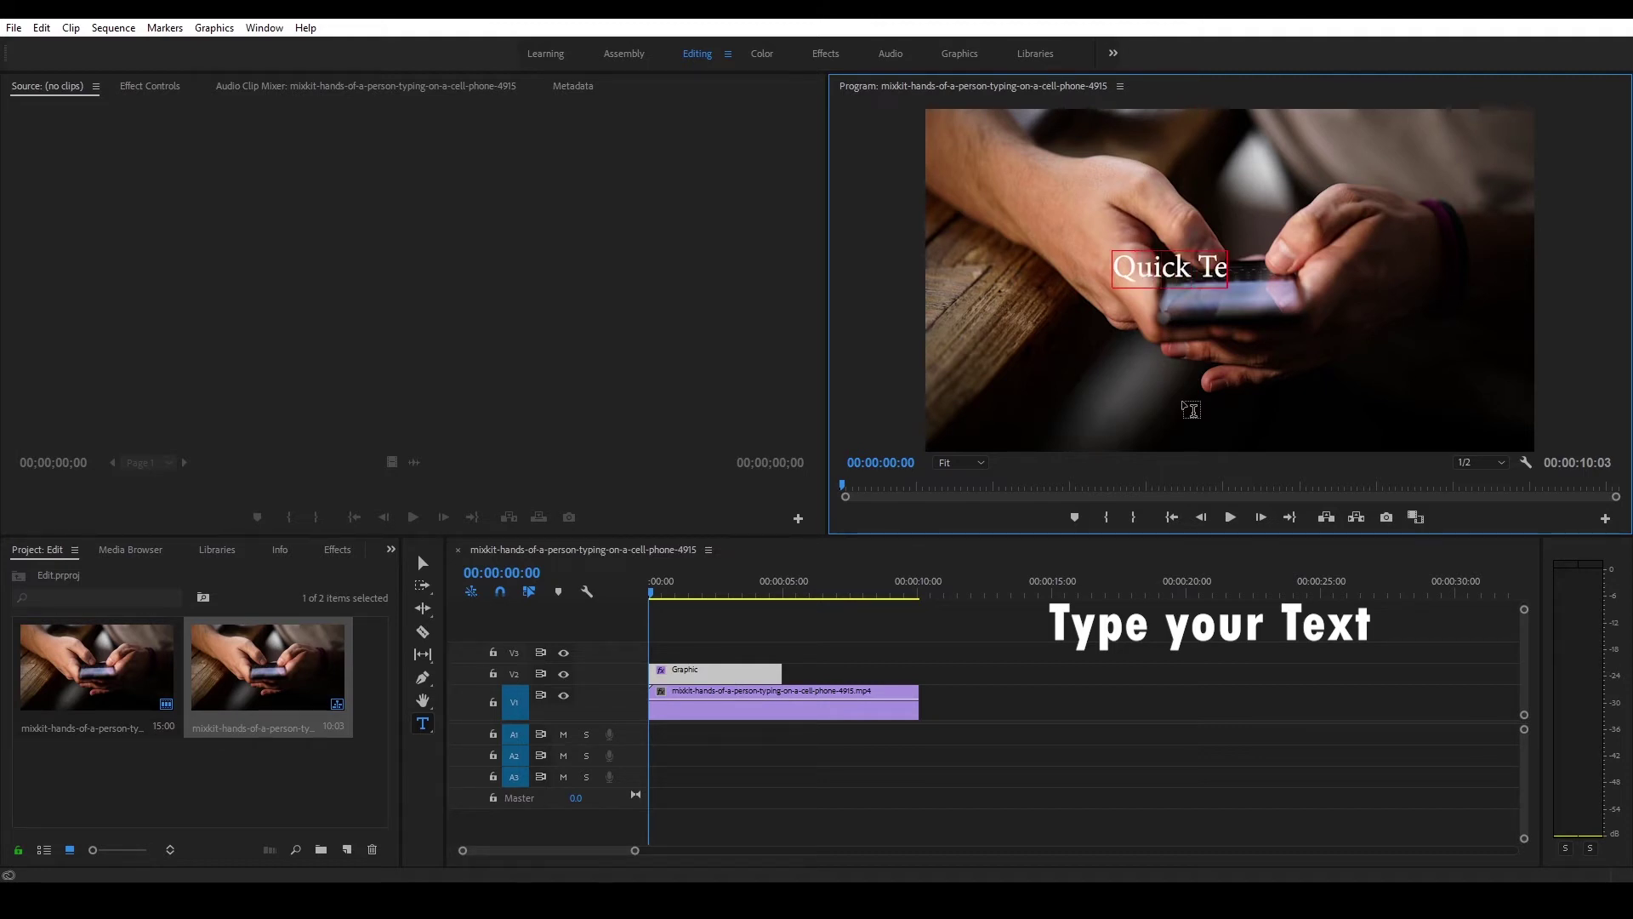
pyautogui.write('xt')
pyautogui.click(1058, 689)
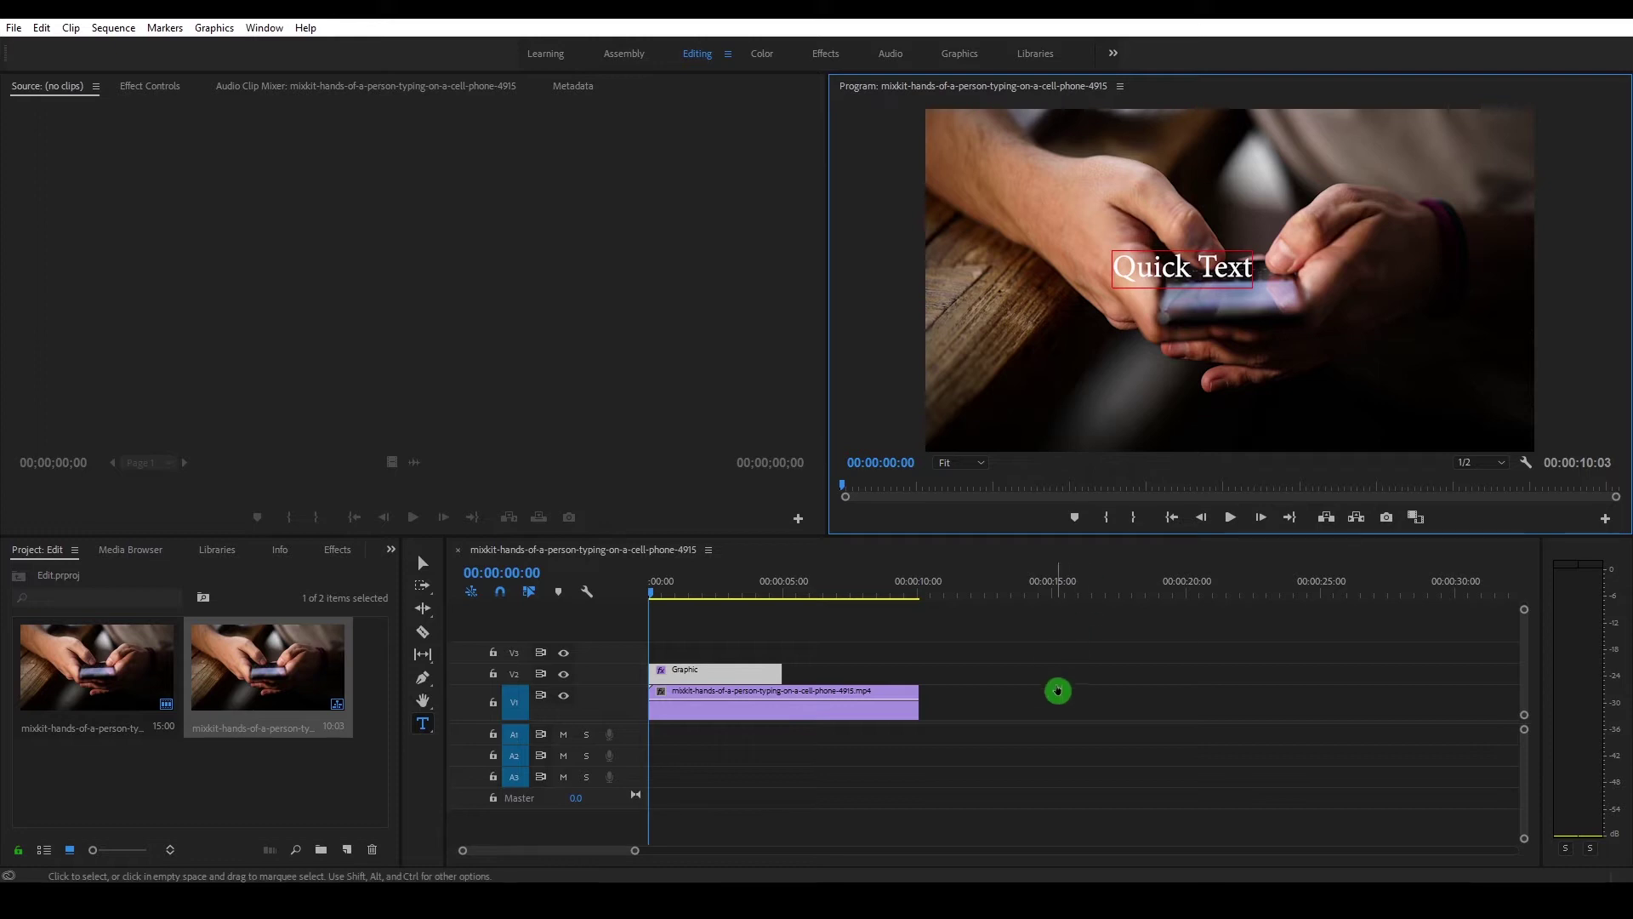
pyautogui.press('v')
pyautogui.moveTo(781, 674); pyautogui.dragTo(885, 678)
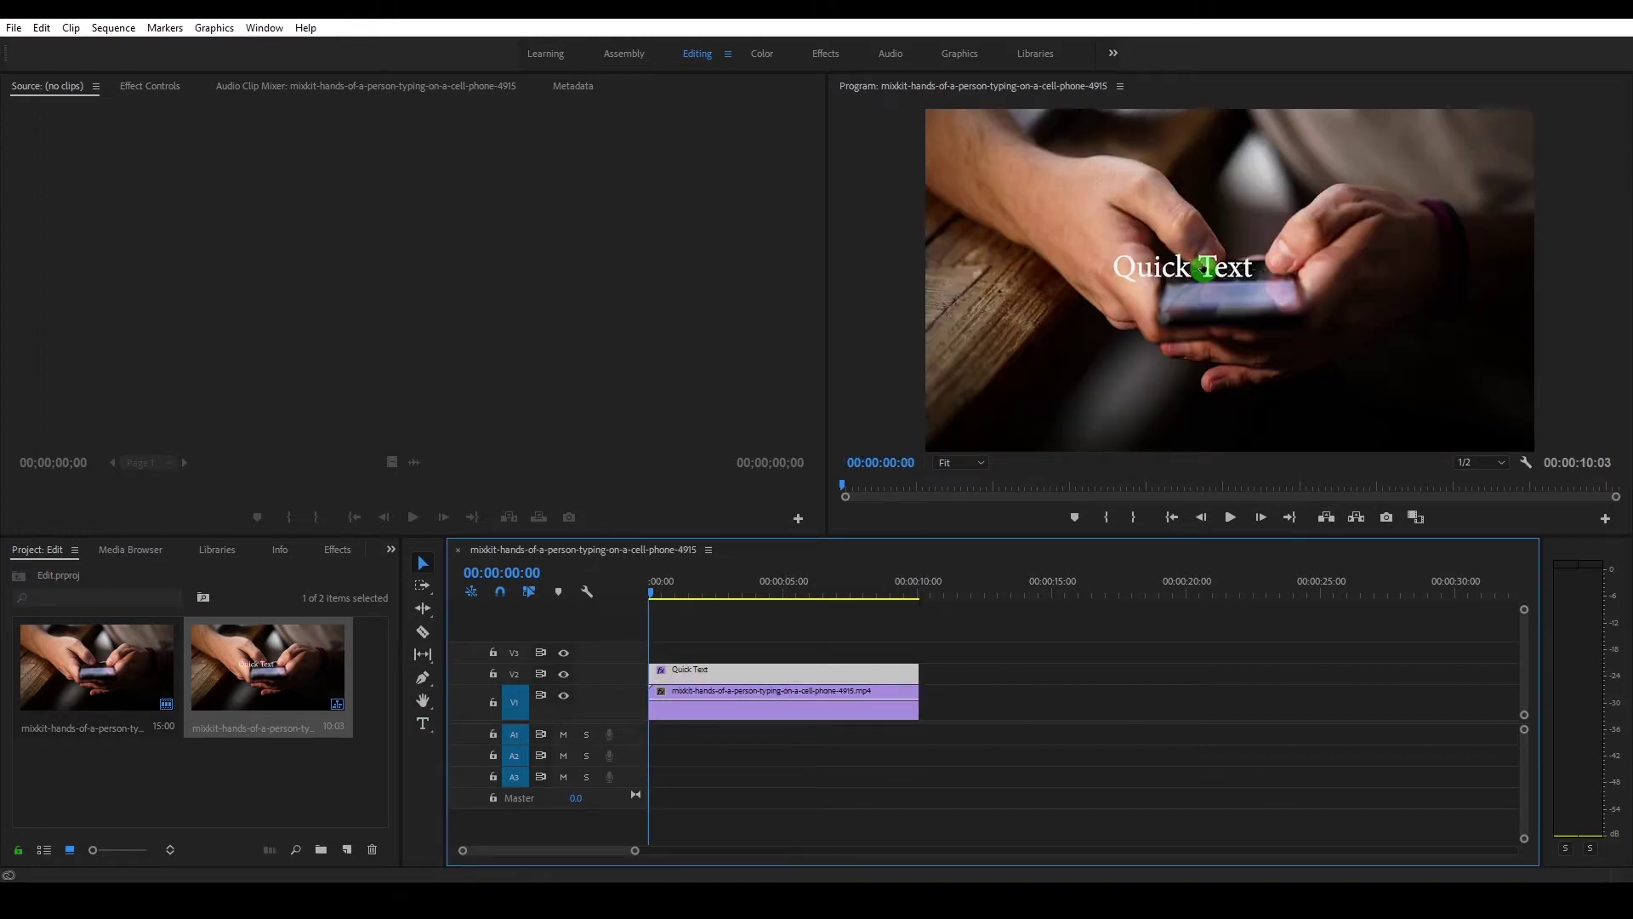
# Switch the title's Source Text font from Minion Pro to Tw Cen MT Condensed Extra Bold
pyautogui.click(1191, 273)
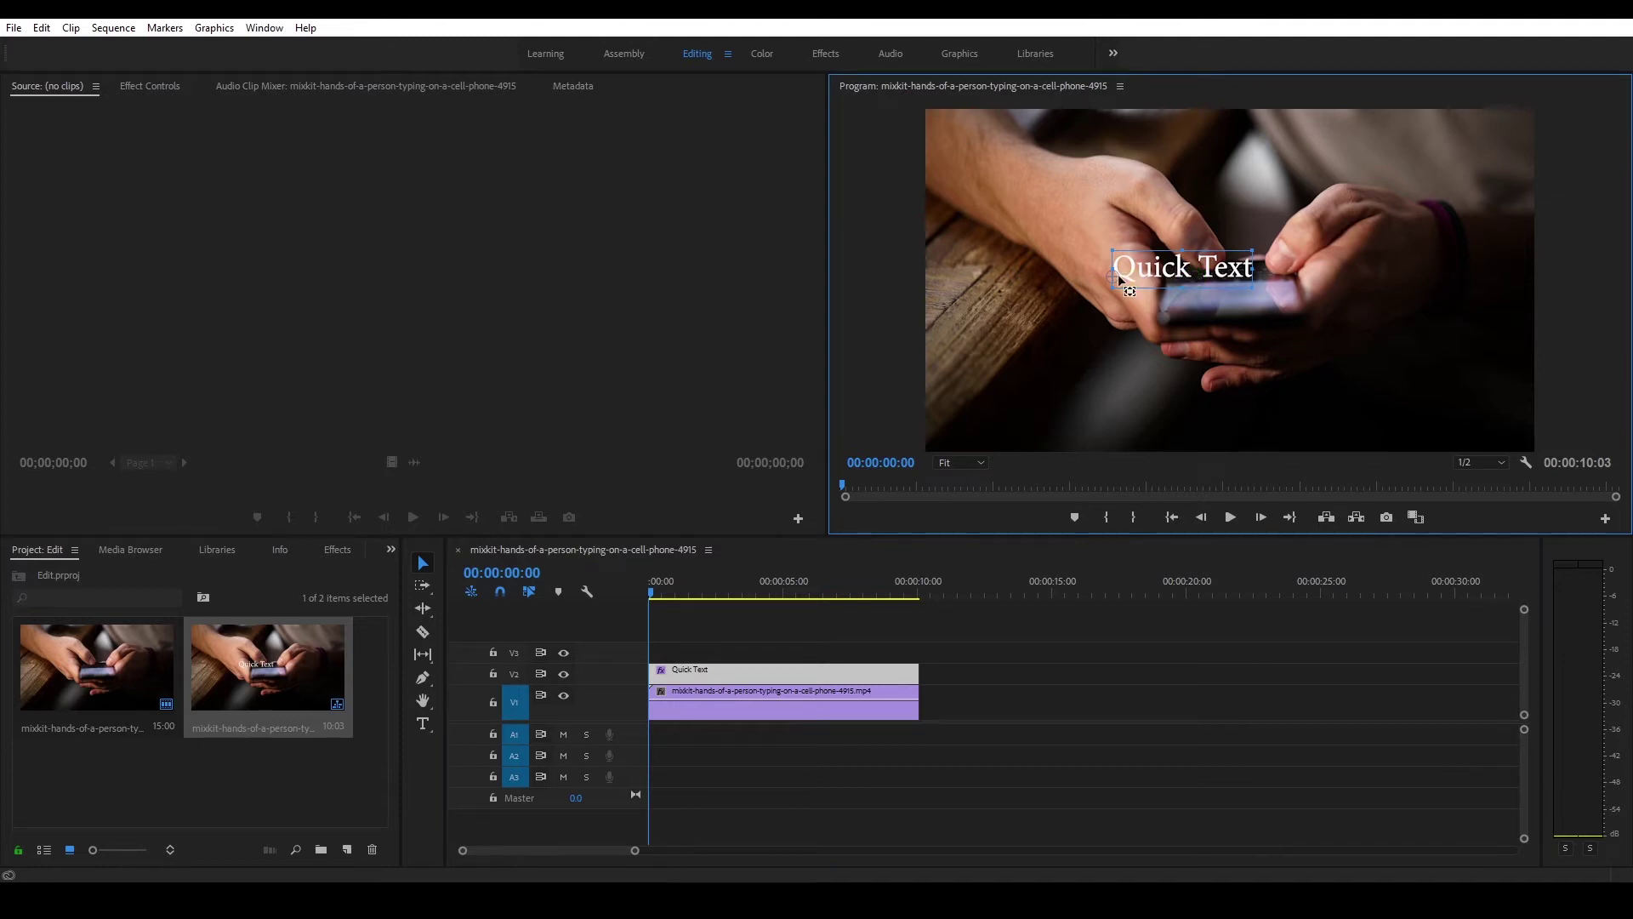
pyautogui.click(161, 88)
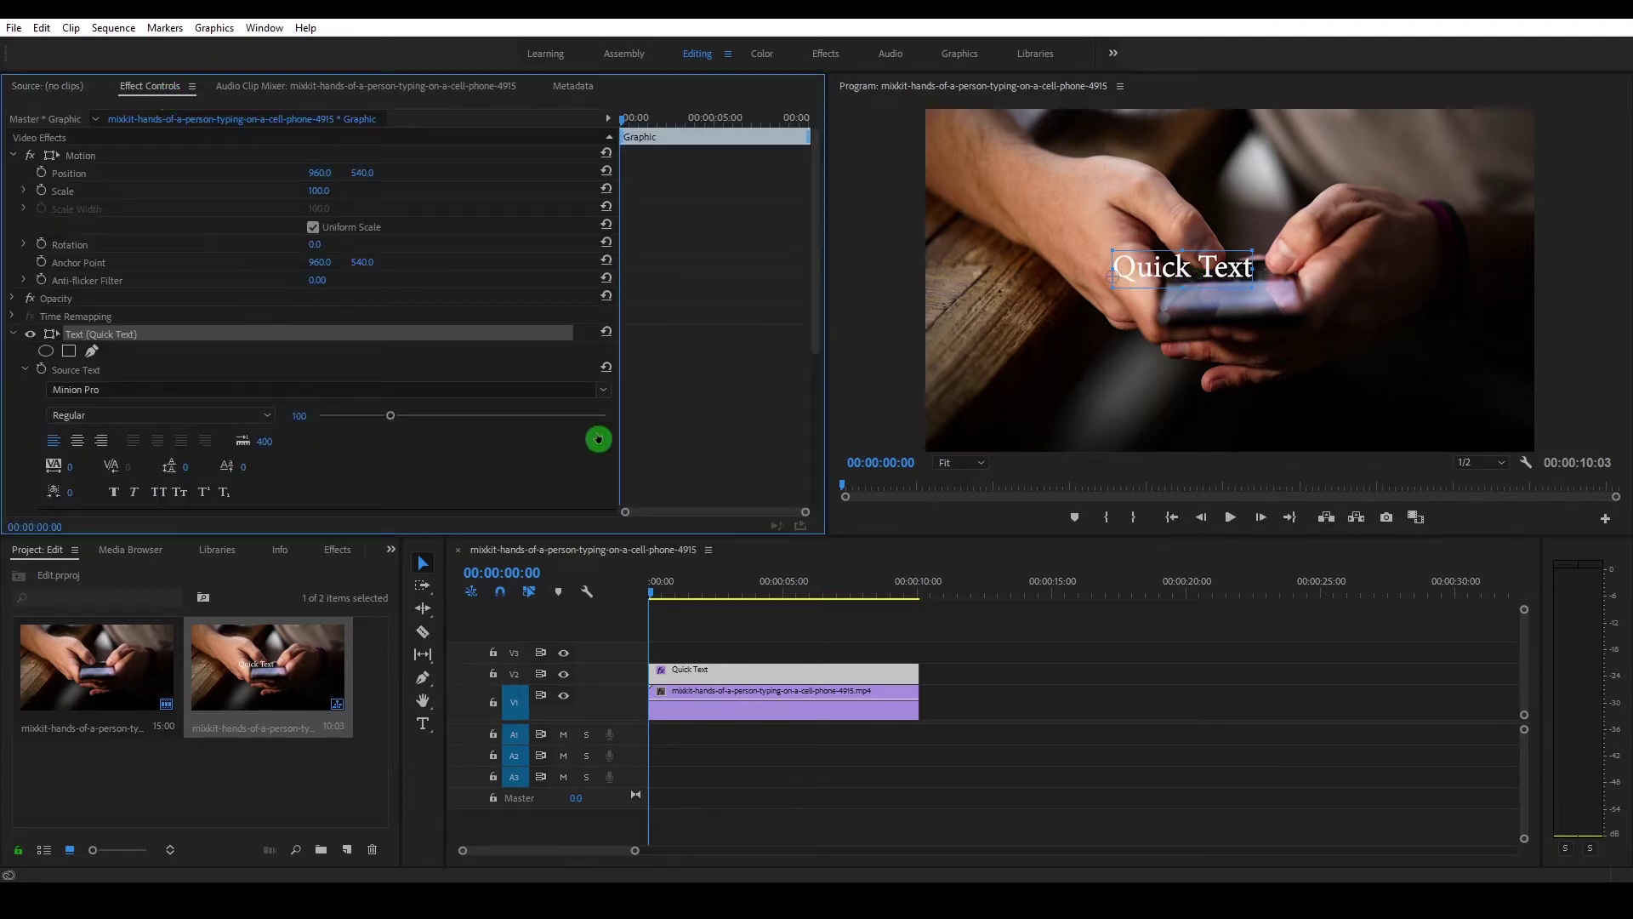
pyautogui.click(604, 390)
pyautogui.scroll(-1, 230, 685)
pyautogui.scroll(-1, 229, 684)
pyautogui.scroll(-1, 230, 685)
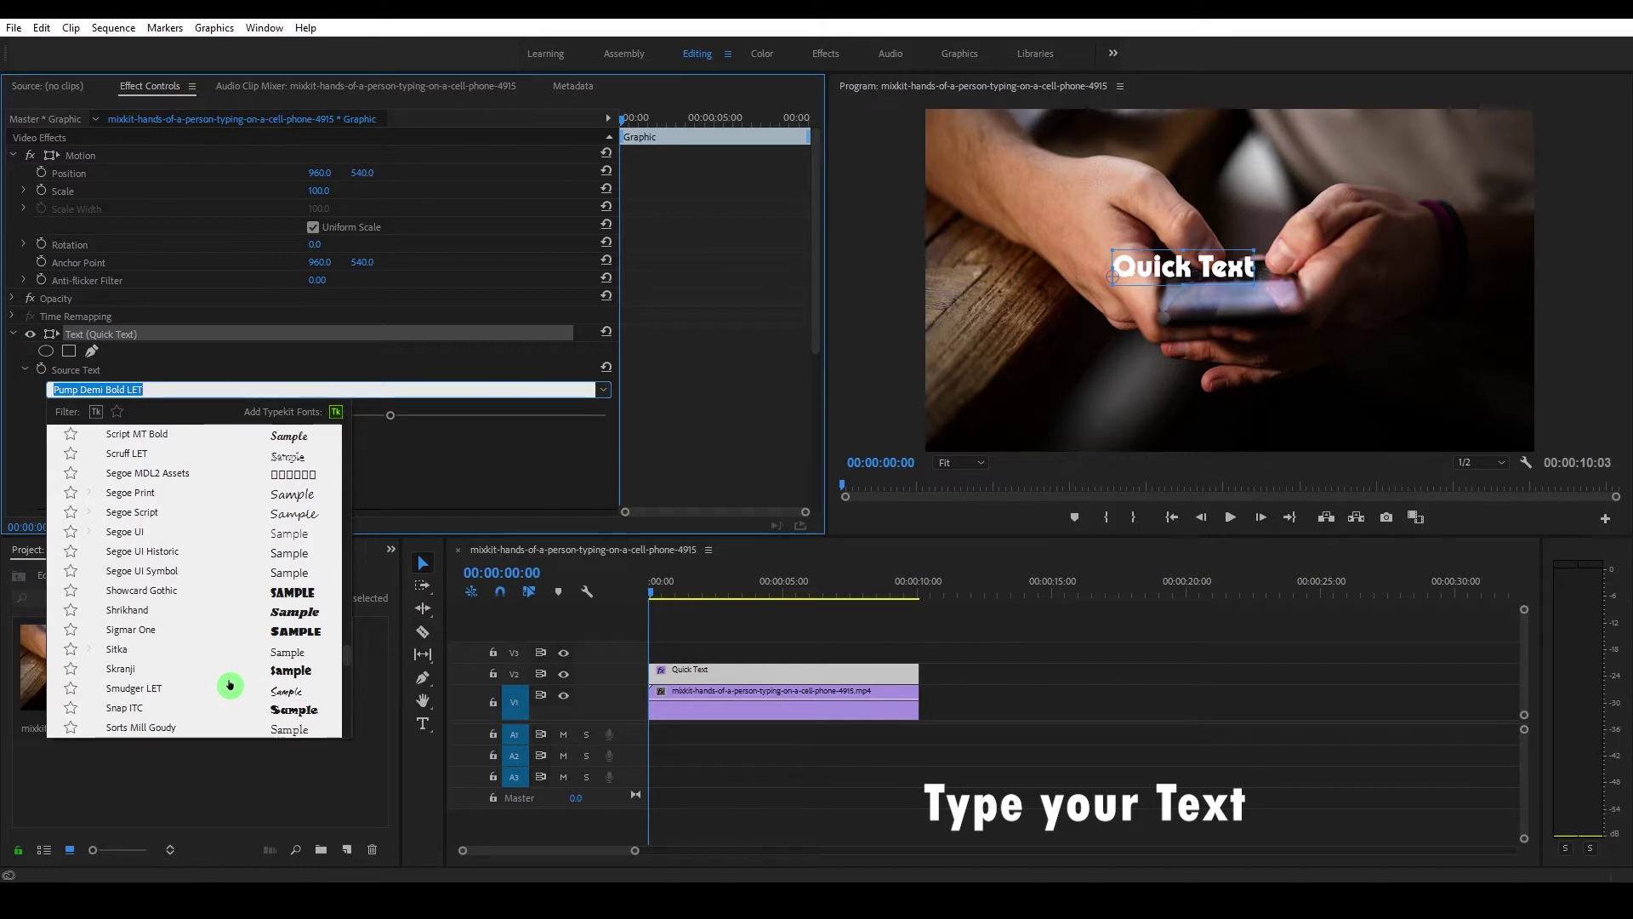
pyautogui.scroll(-2, 230, 685)
pyautogui.scroll(-2, 230, 685)
pyautogui.scroll(-2, 229, 685)
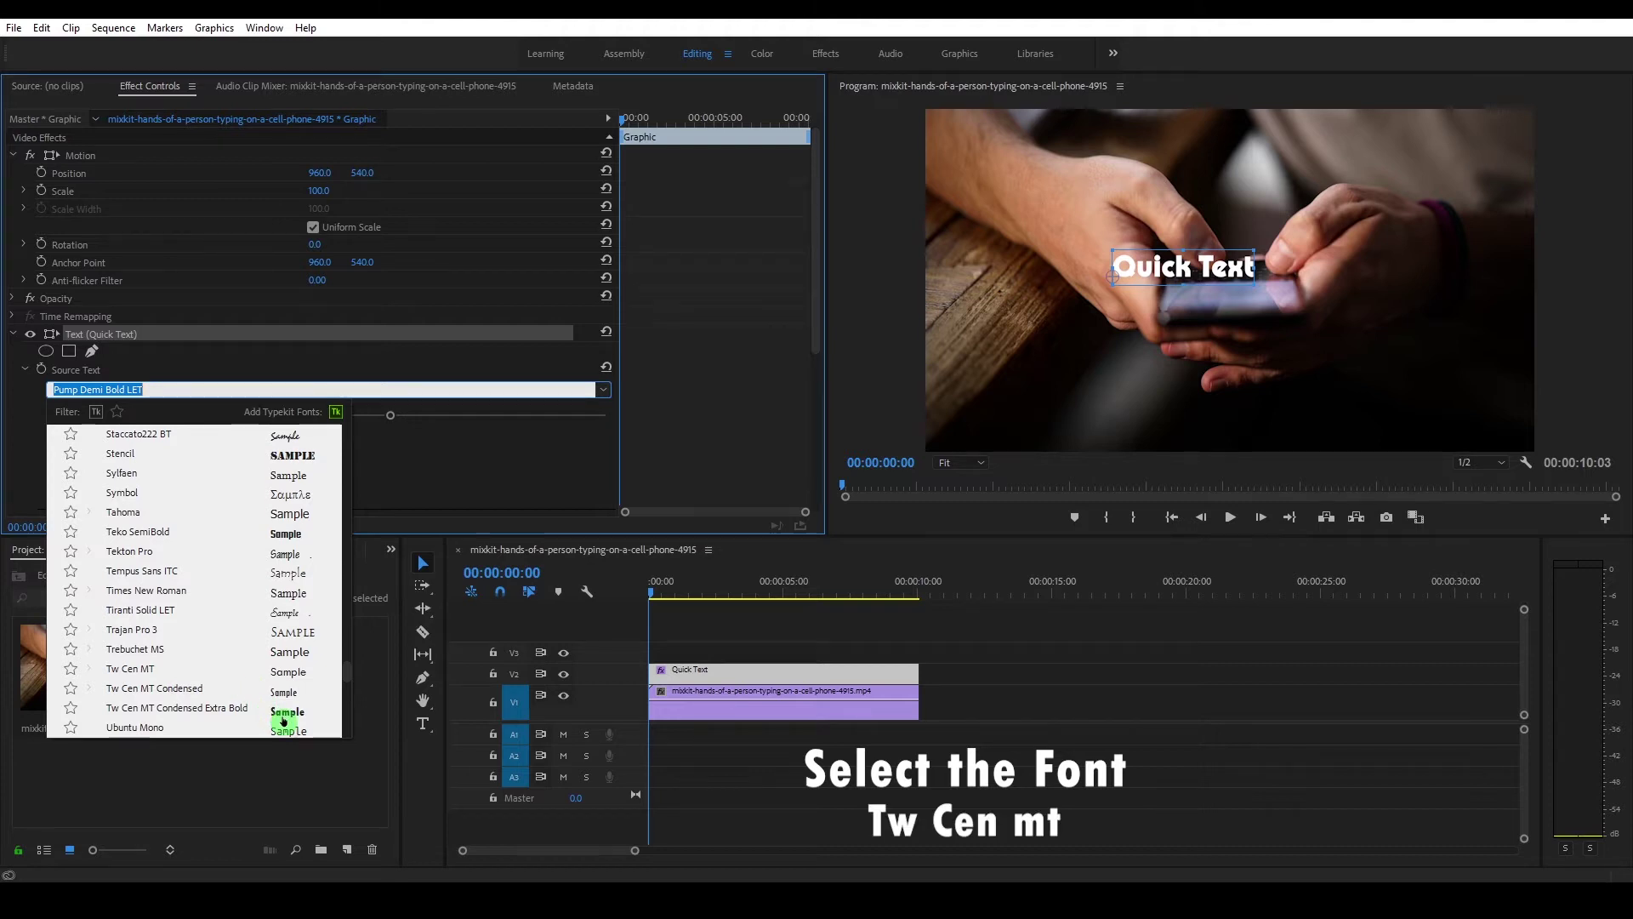
pyautogui.click(229, 708)
pyautogui.click(739, 716)
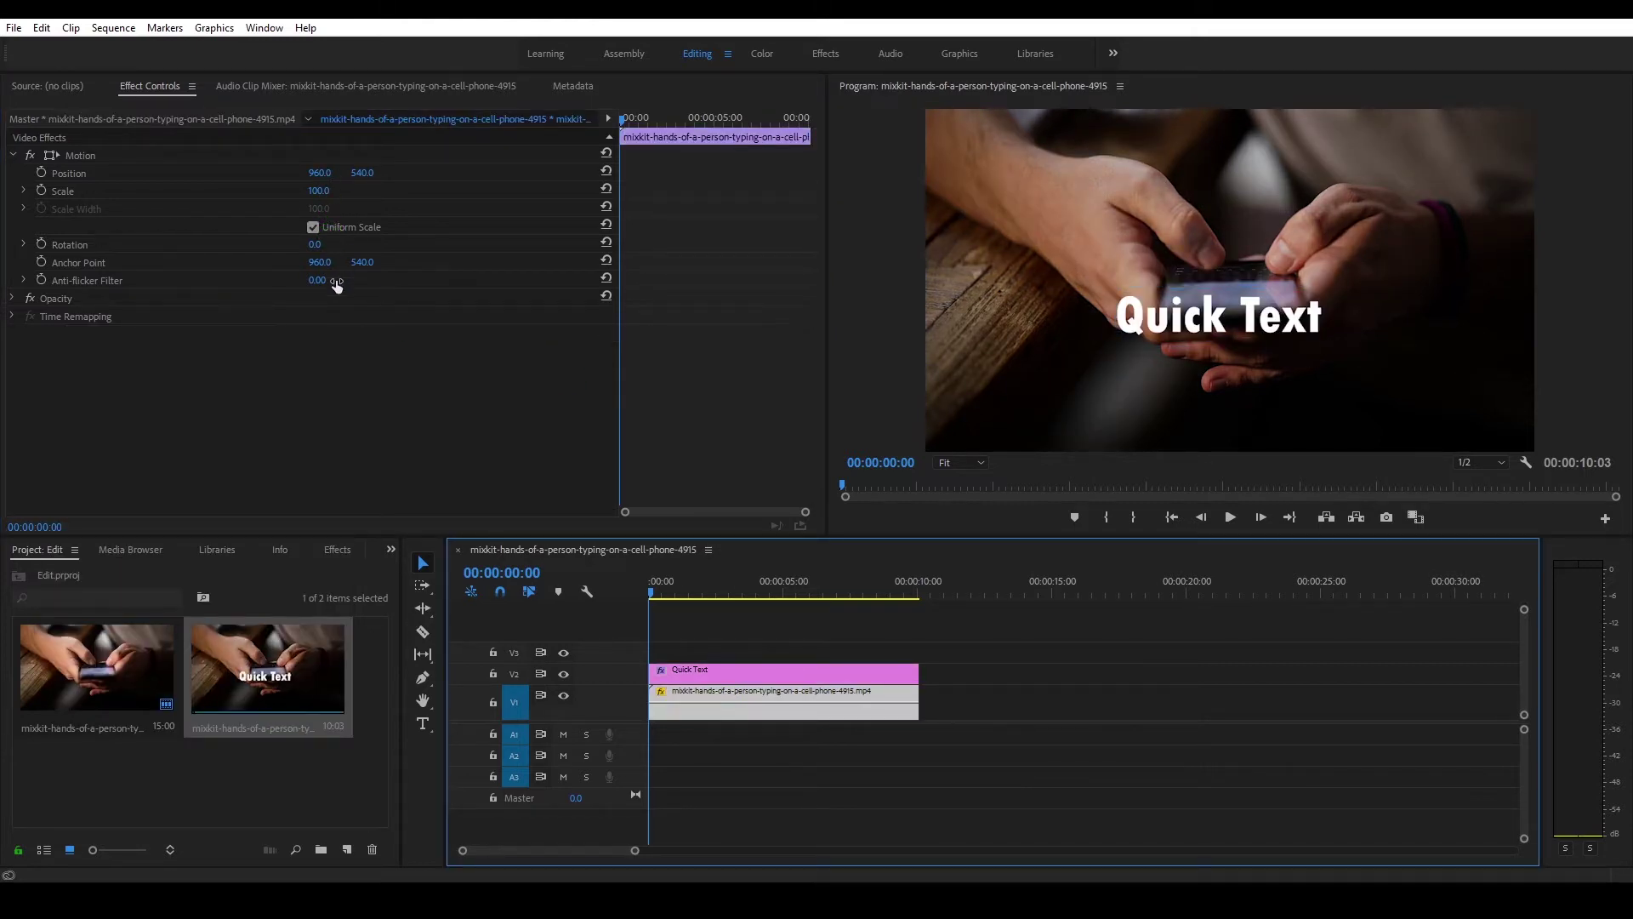
# Lower the footage opacity to about 31%, raise the title font size to 307, and recentre it
pyautogui.click(12, 299)
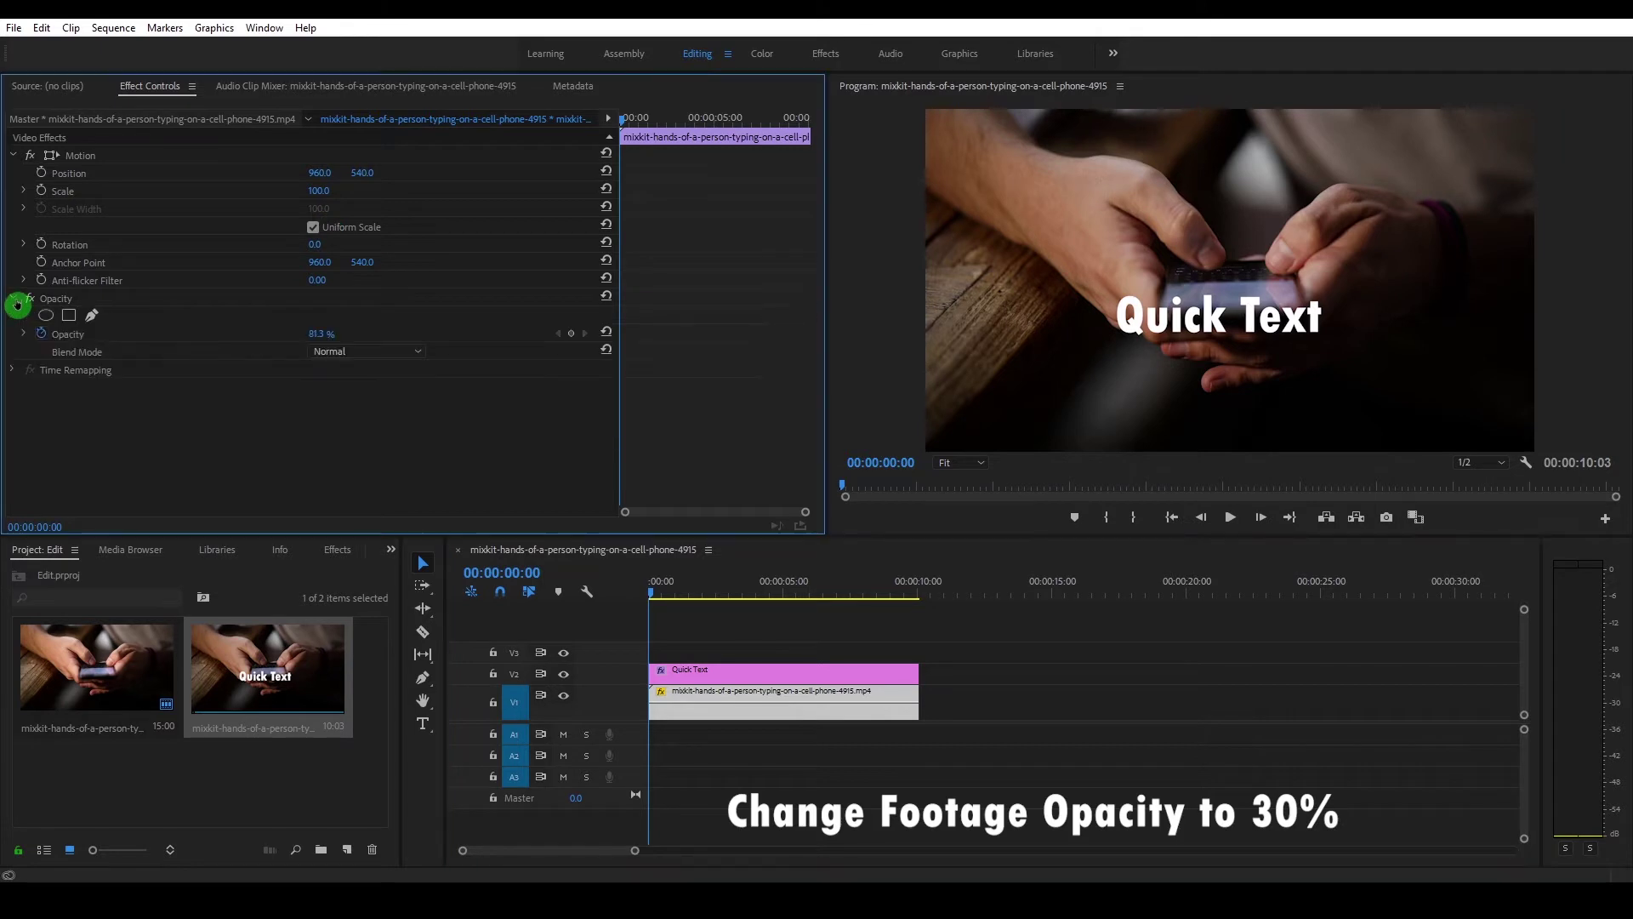
pyautogui.moveTo(314, 339); pyautogui.dragTo(255, 339)
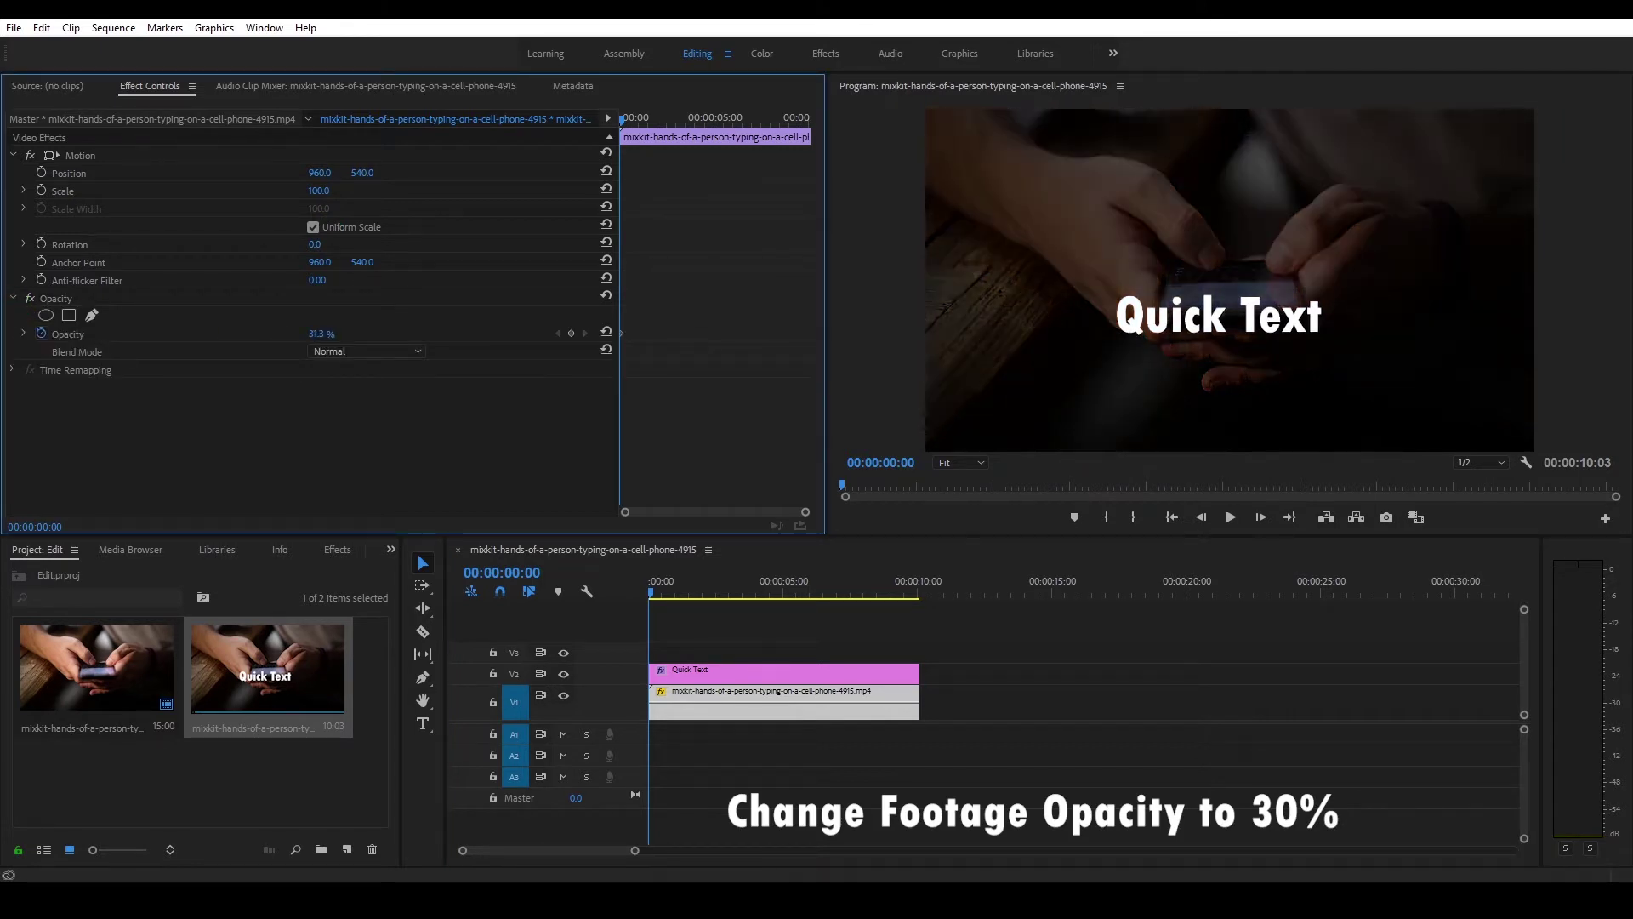
pyautogui.click(1201, 313)
pyautogui.moveTo(1199, 313); pyautogui.dragTo(1196, 299)
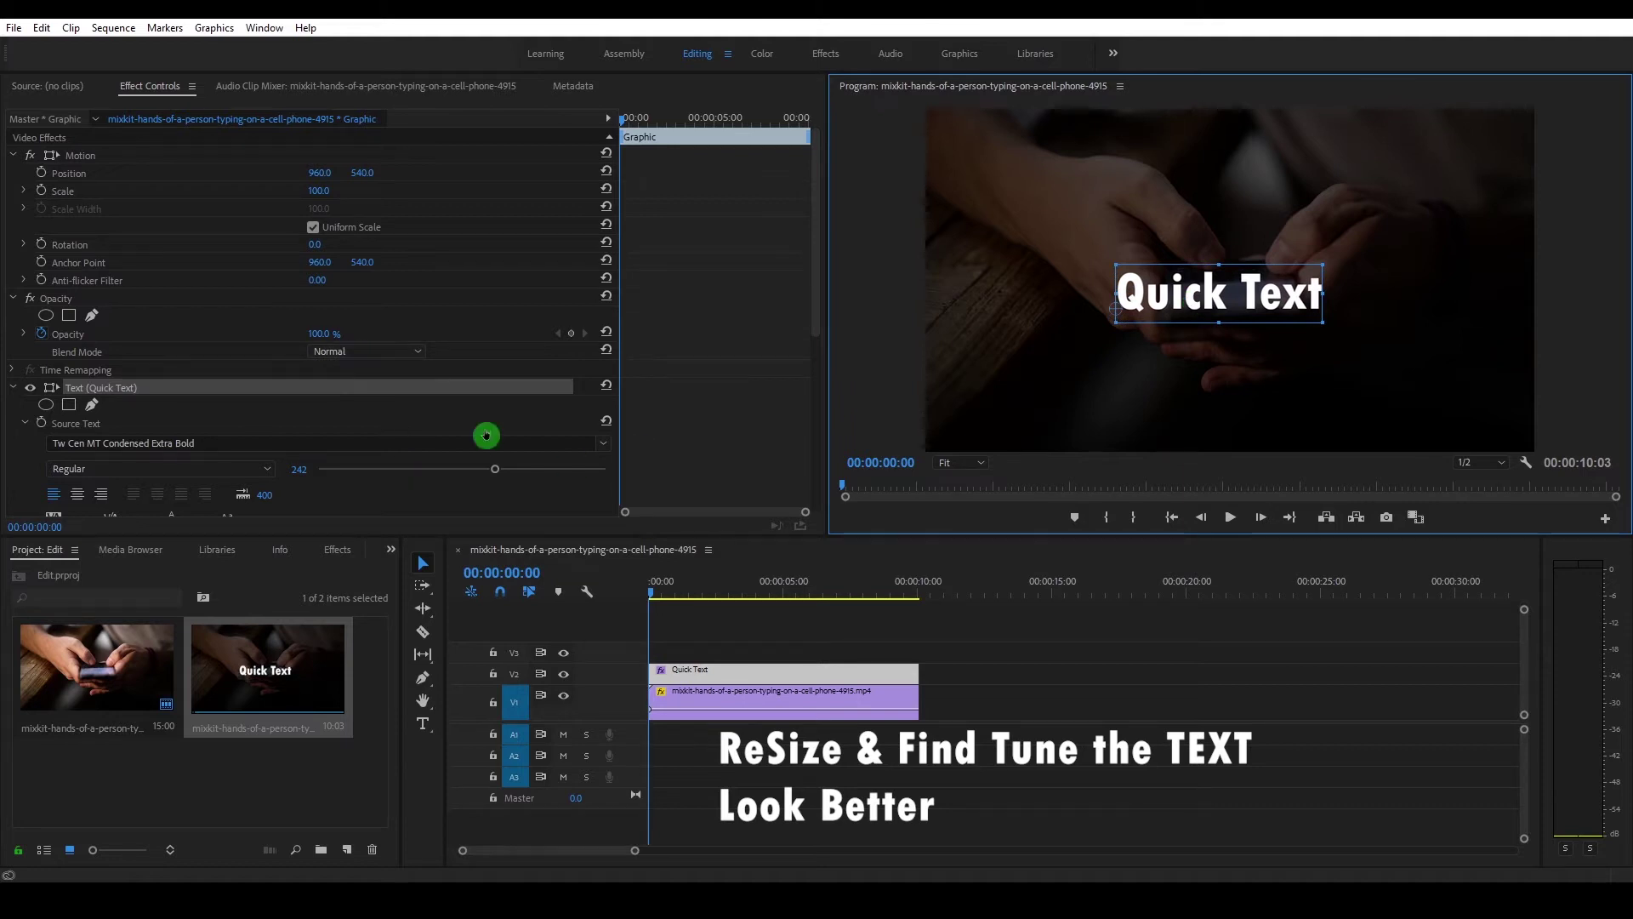
pyautogui.moveTo(498, 470); pyautogui.dragTo(542, 469)
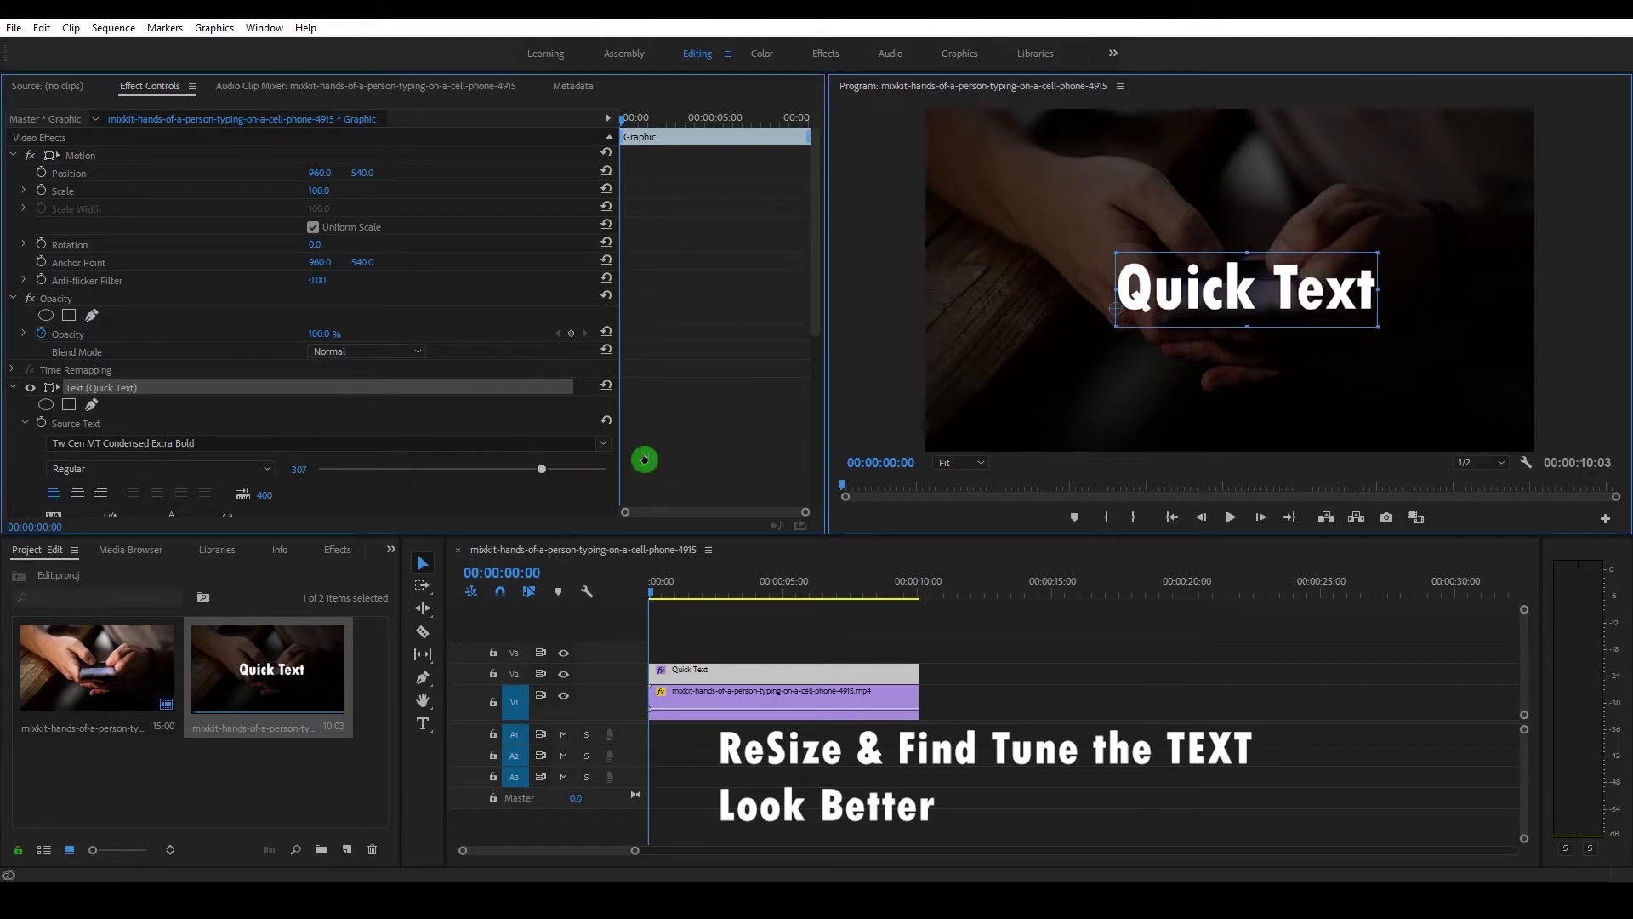
pyautogui.moveTo(1336, 297); pyautogui.dragTo(1316, 295)
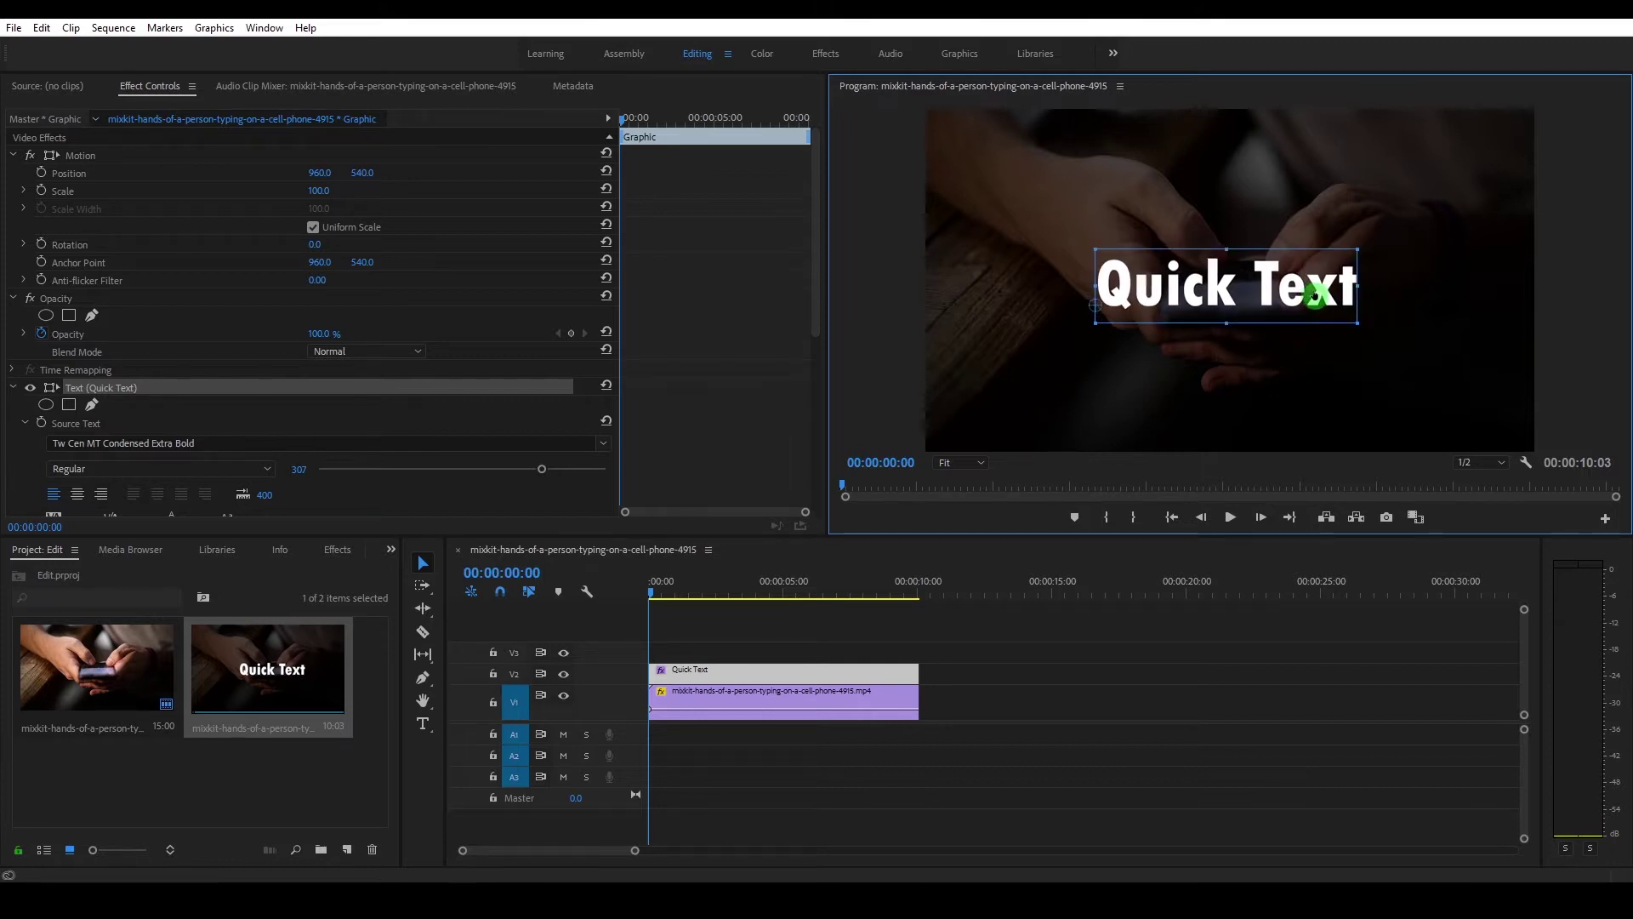
pyautogui.click(1206, 707)
pyautogui.click(776, 679)
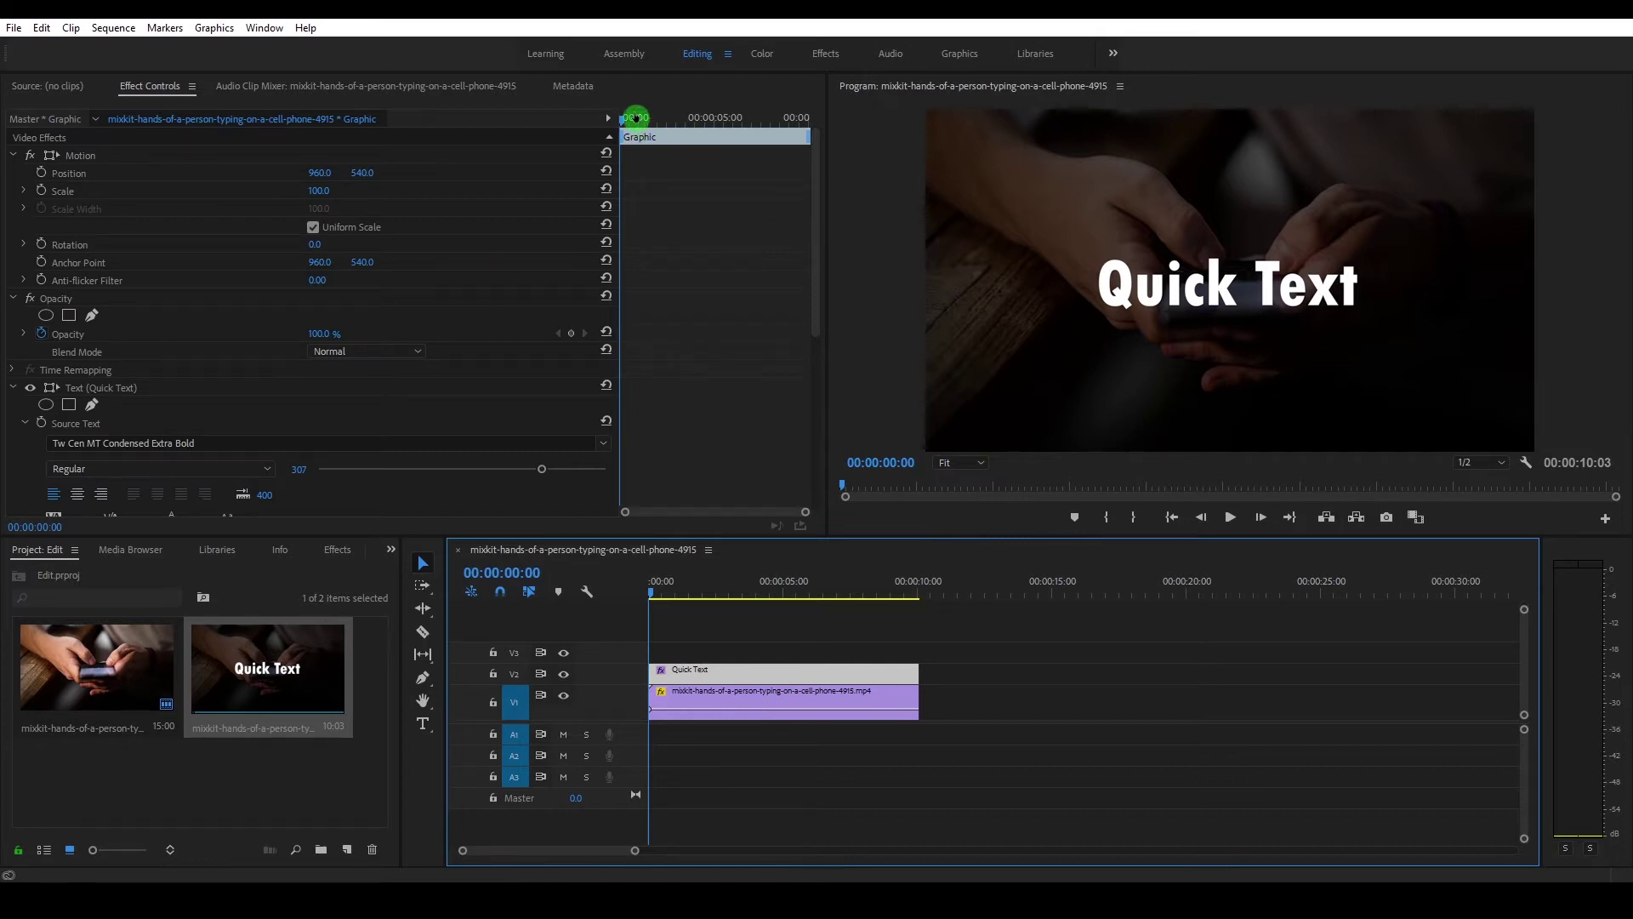
pyautogui.moveTo(637, 117); pyautogui.dragTo(644, 116)
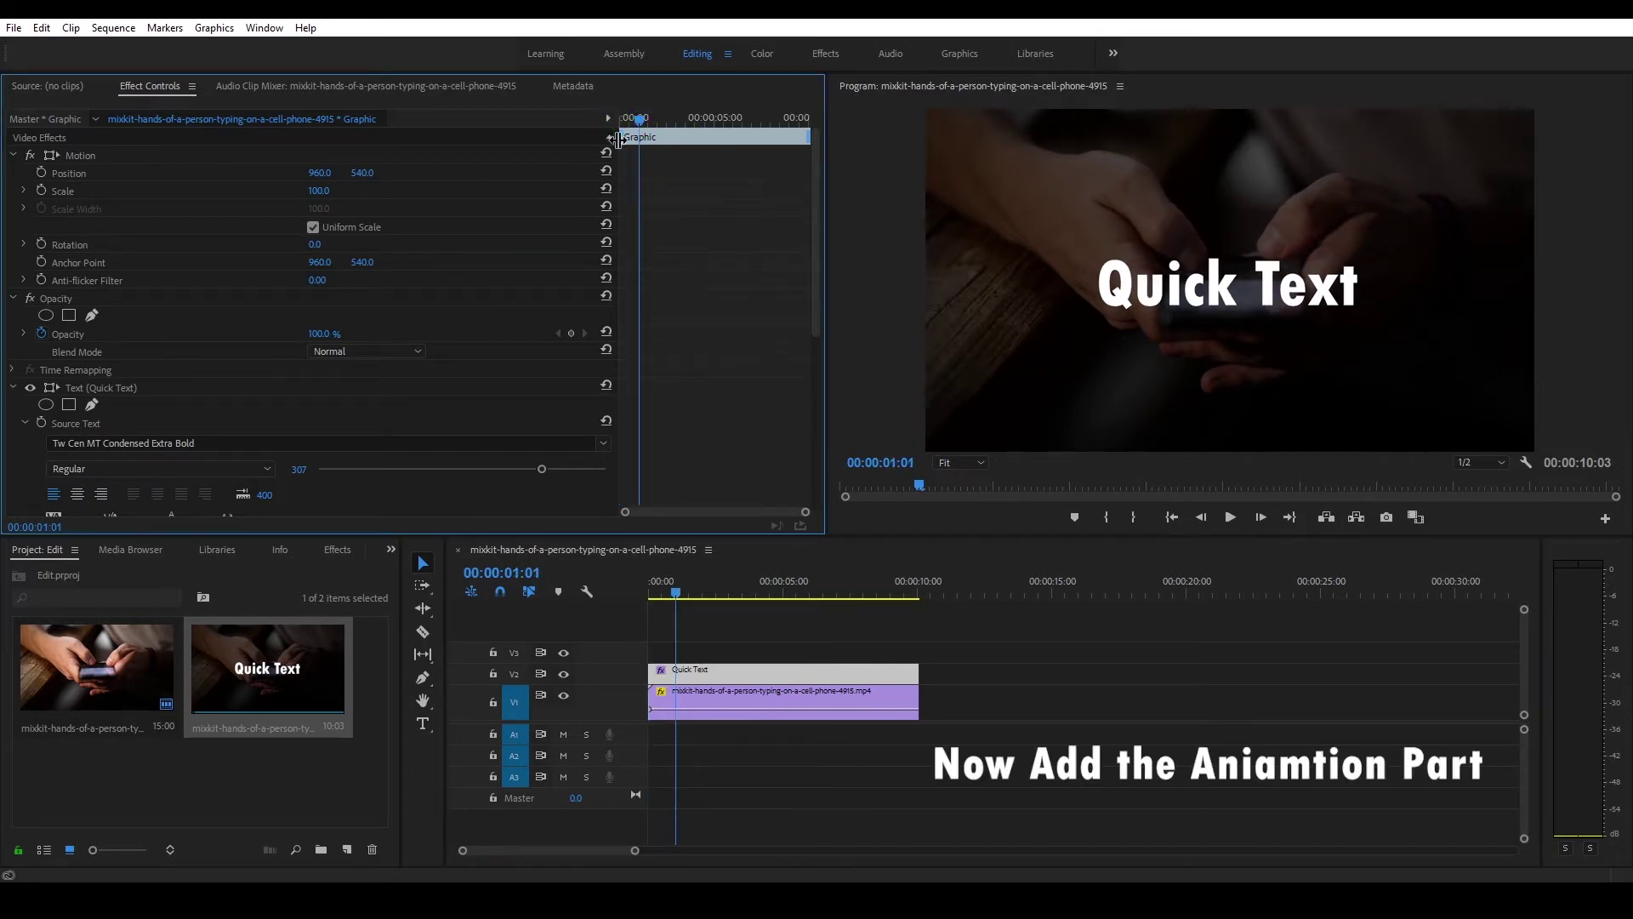
# Set a Position keyframe at one second and start the title off-screen left
pyautogui.click(41, 173)
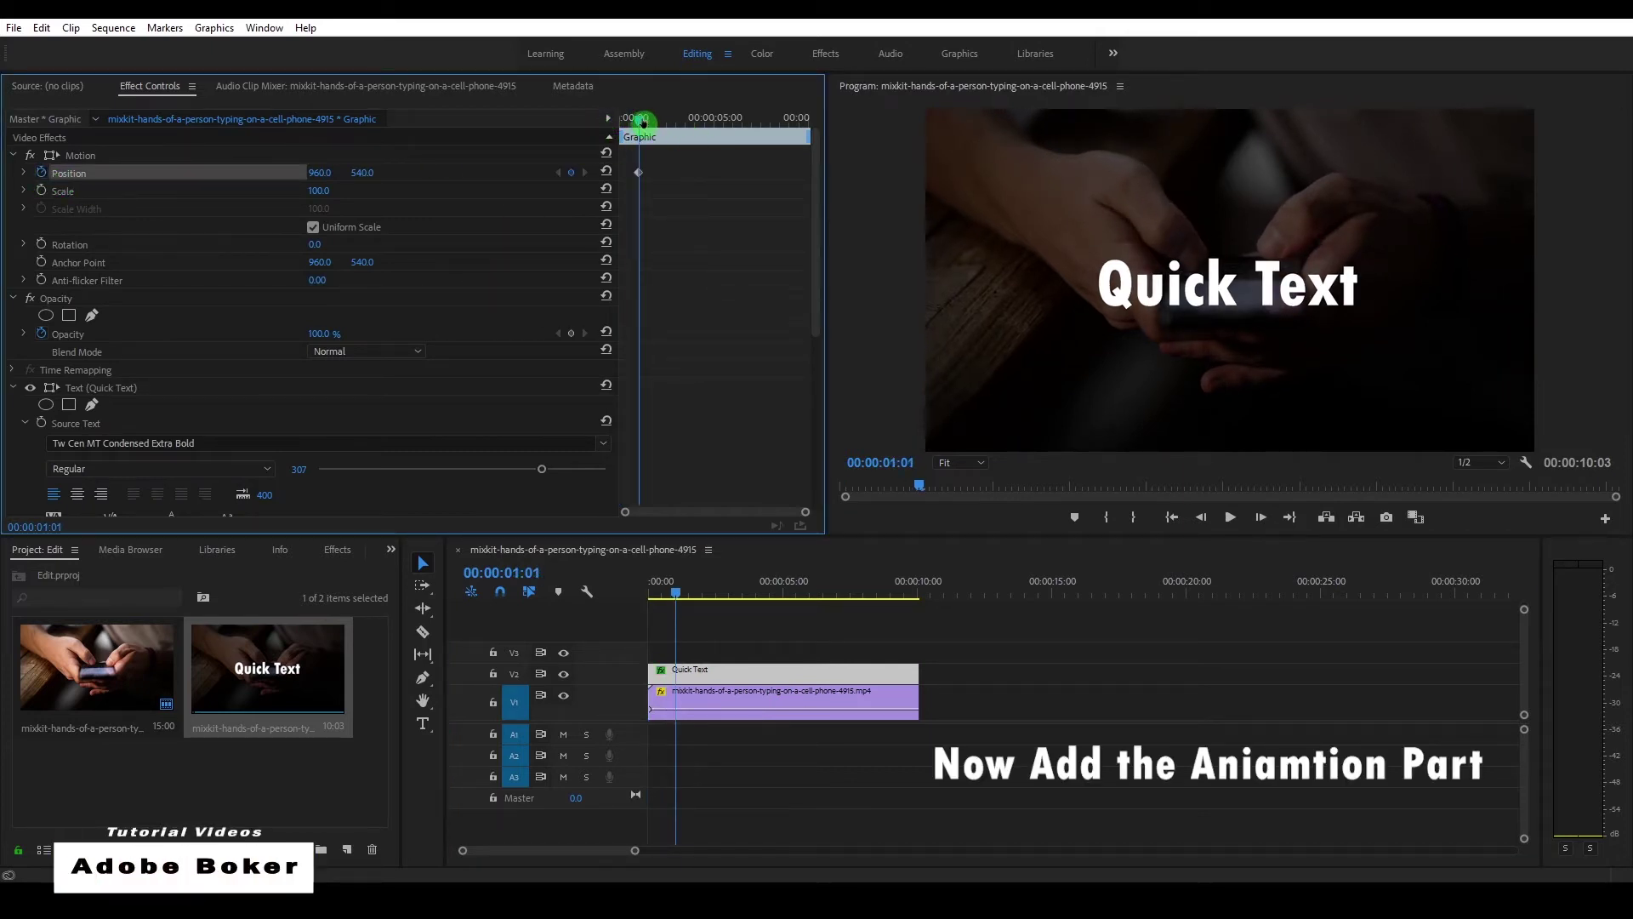
pyautogui.moveTo(642, 117); pyautogui.dragTo(621, 117)
pyautogui.moveTo(361, 172); pyautogui.dragTo(213, 173)
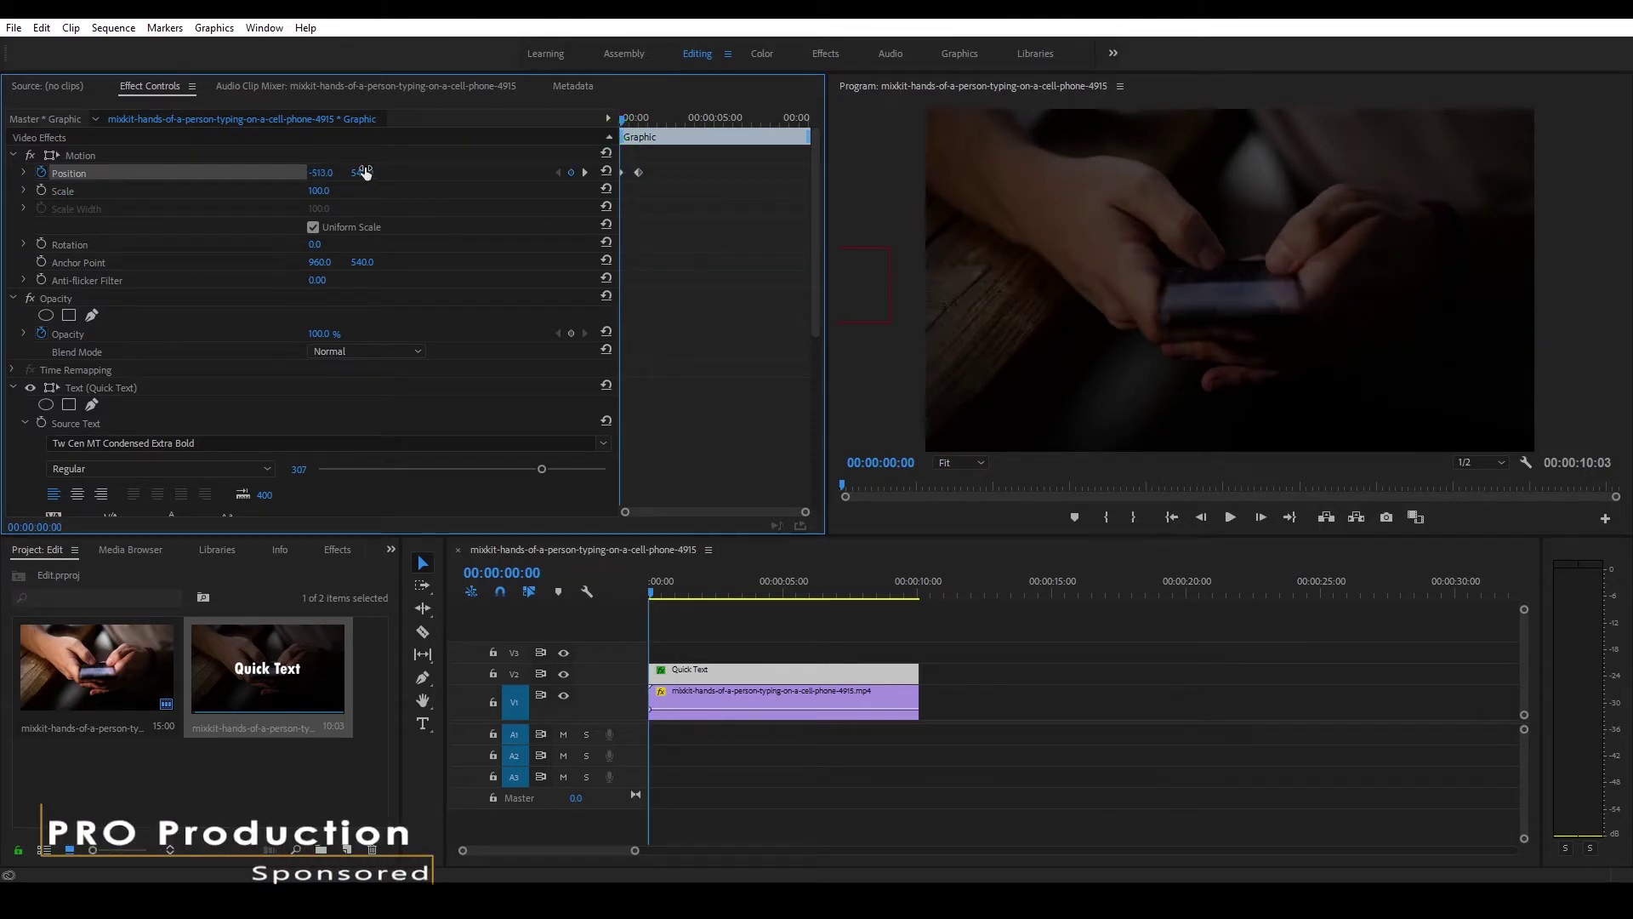
pyautogui.press('space')
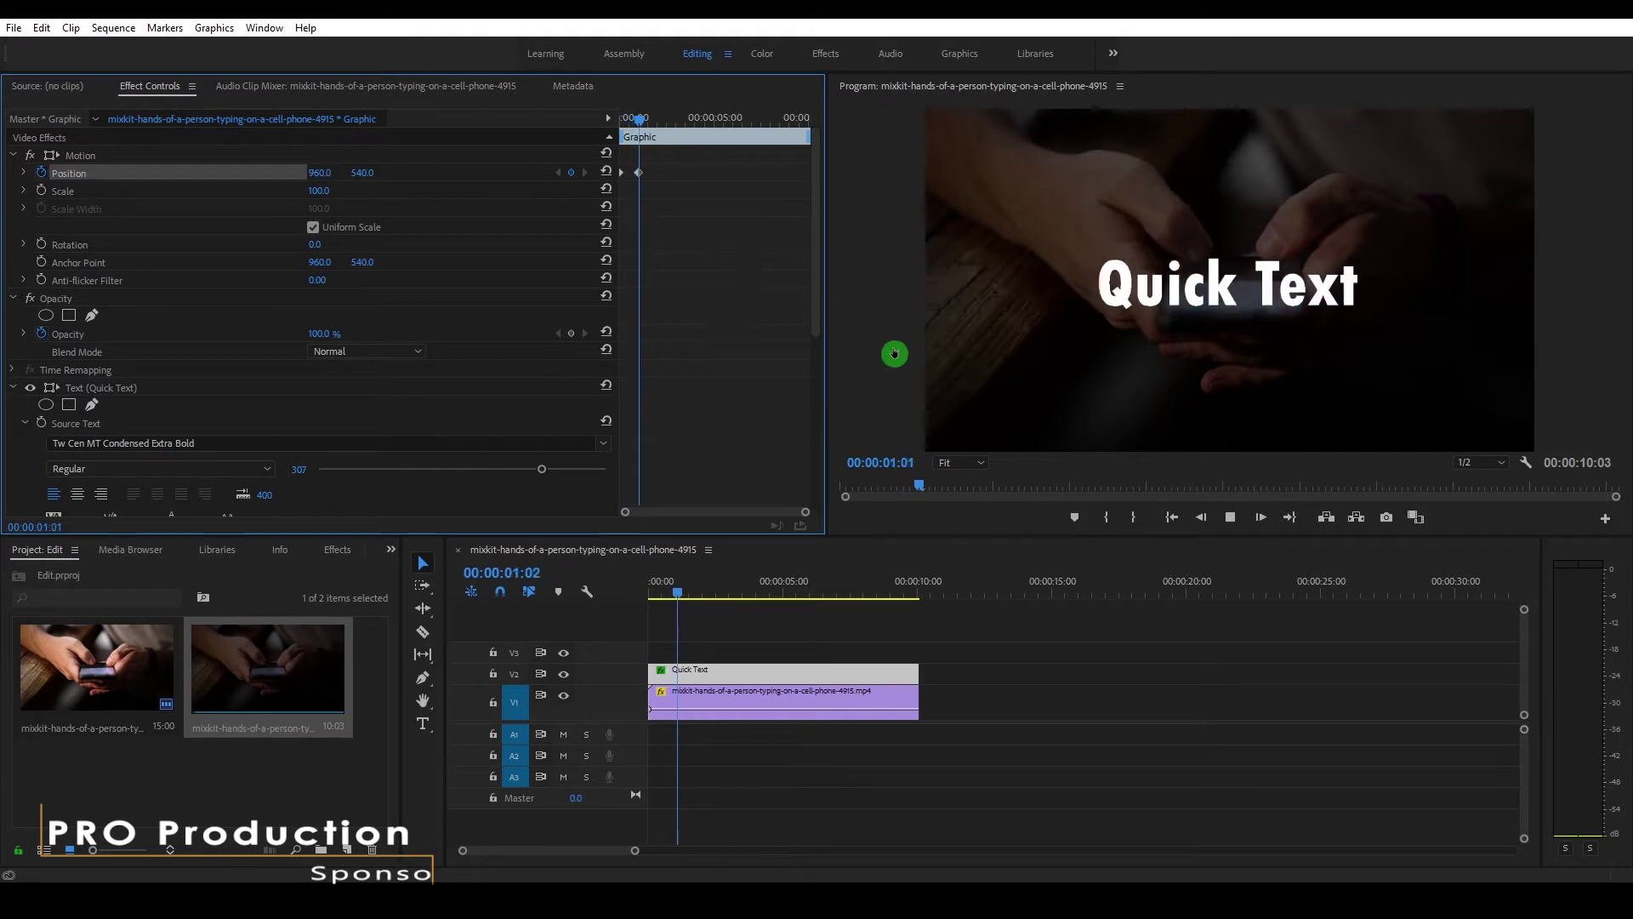
pyautogui.moveTo(634, 118); pyautogui.dragTo(600, 130)
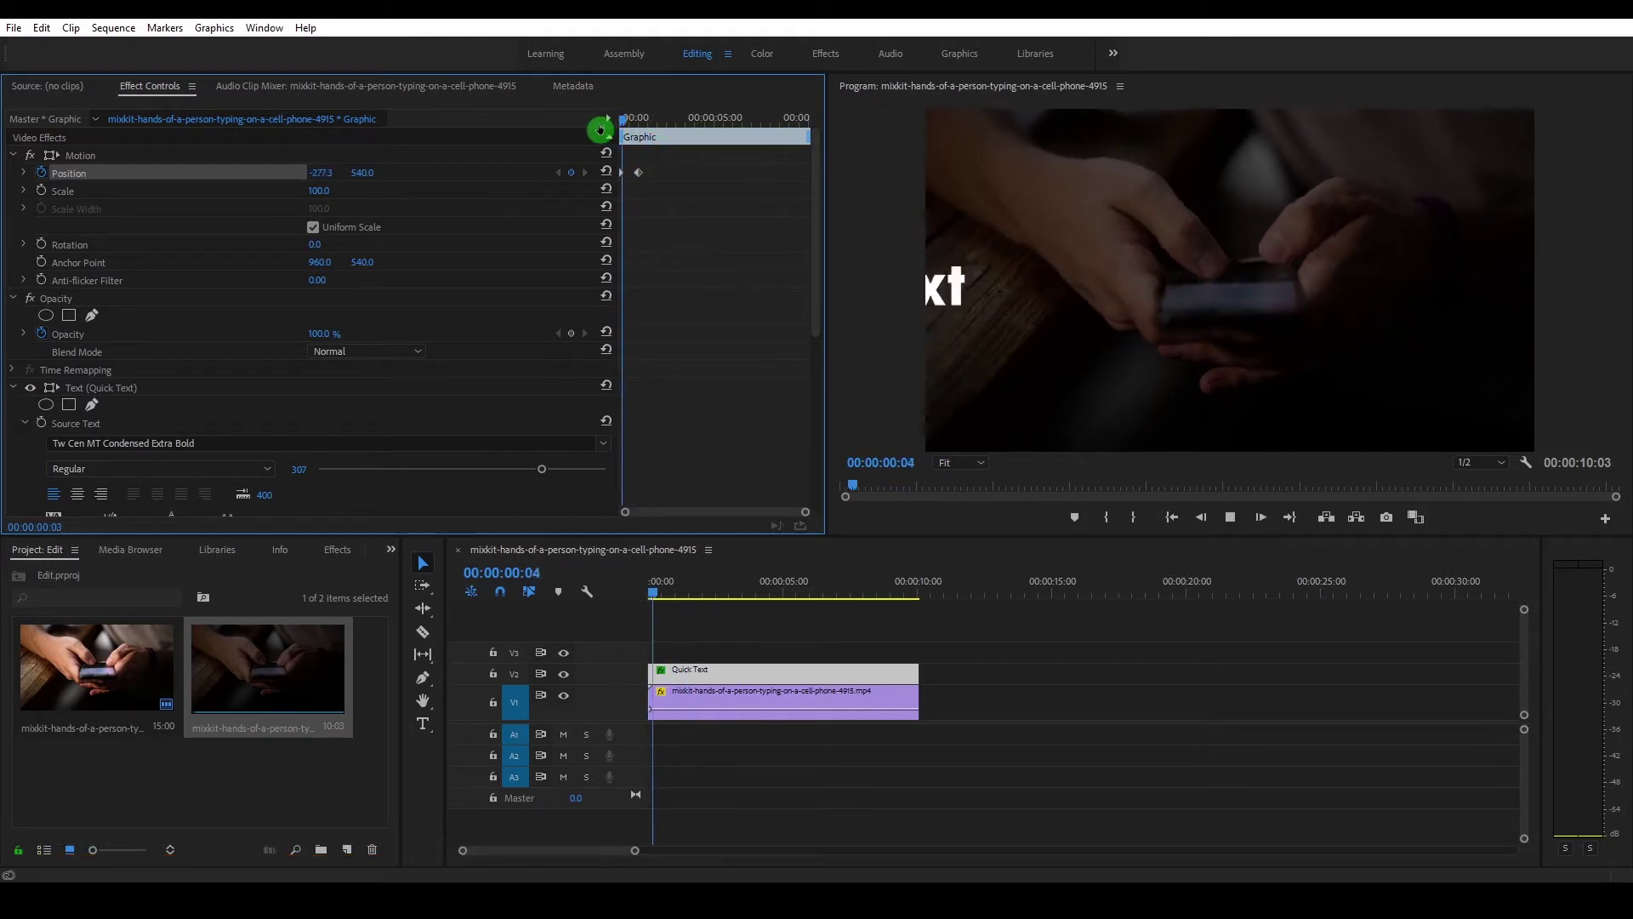
pyautogui.press('space')
# Retime the Position keyframes so the slide-in starts at frame 0 from X -513, then preview
pyautogui.scroll(2, 675, 196)
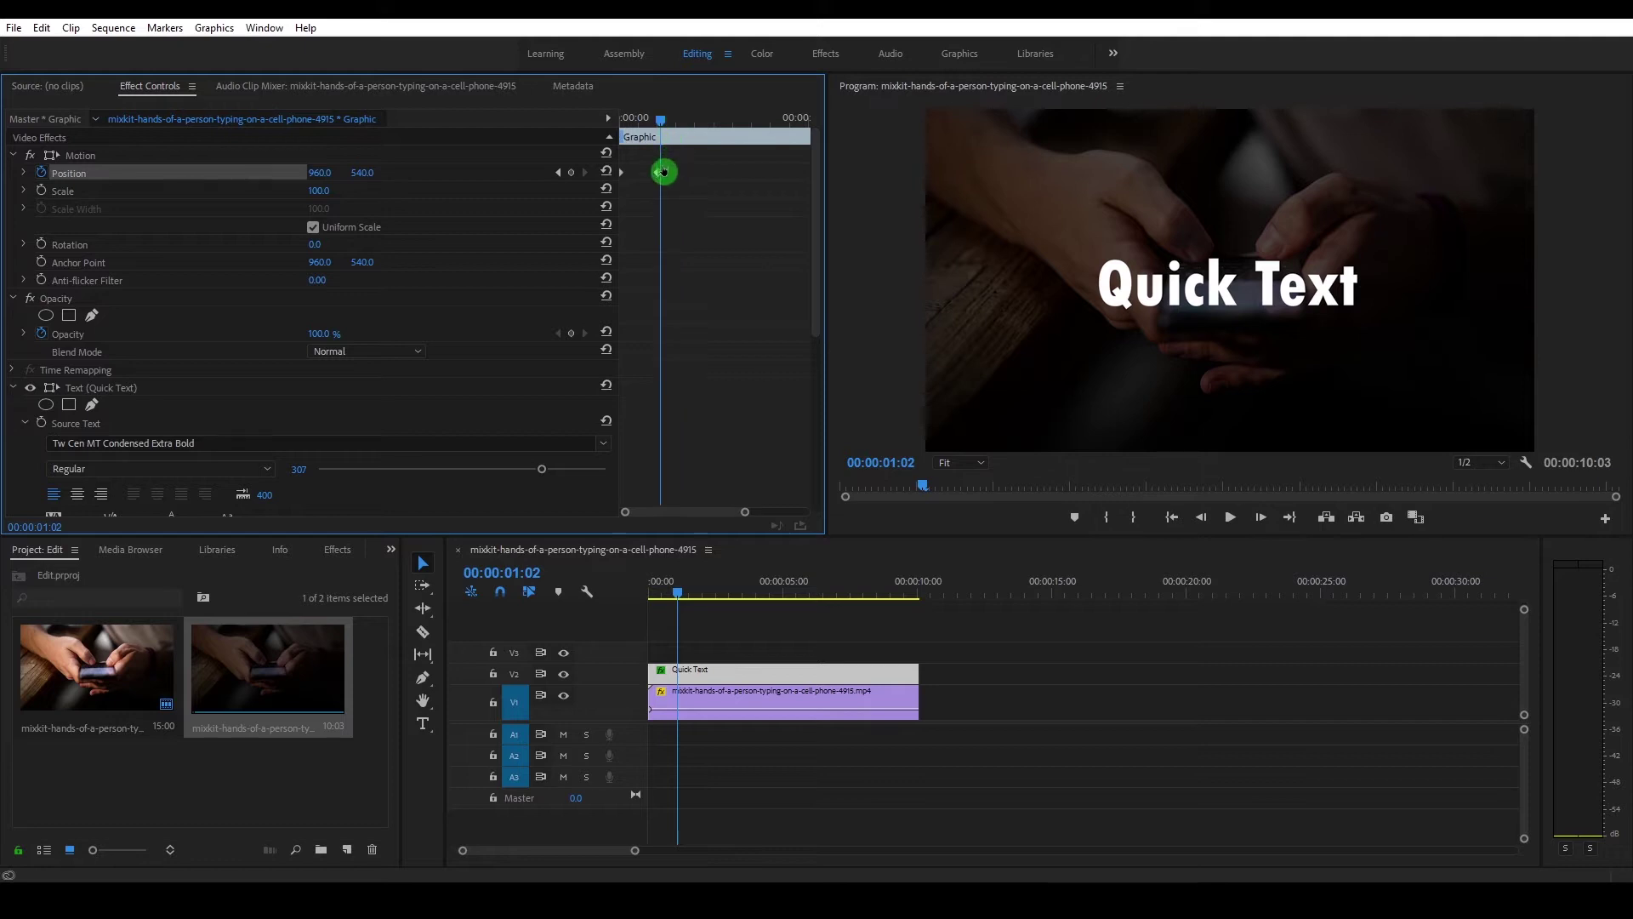
pyautogui.click(559, 172)
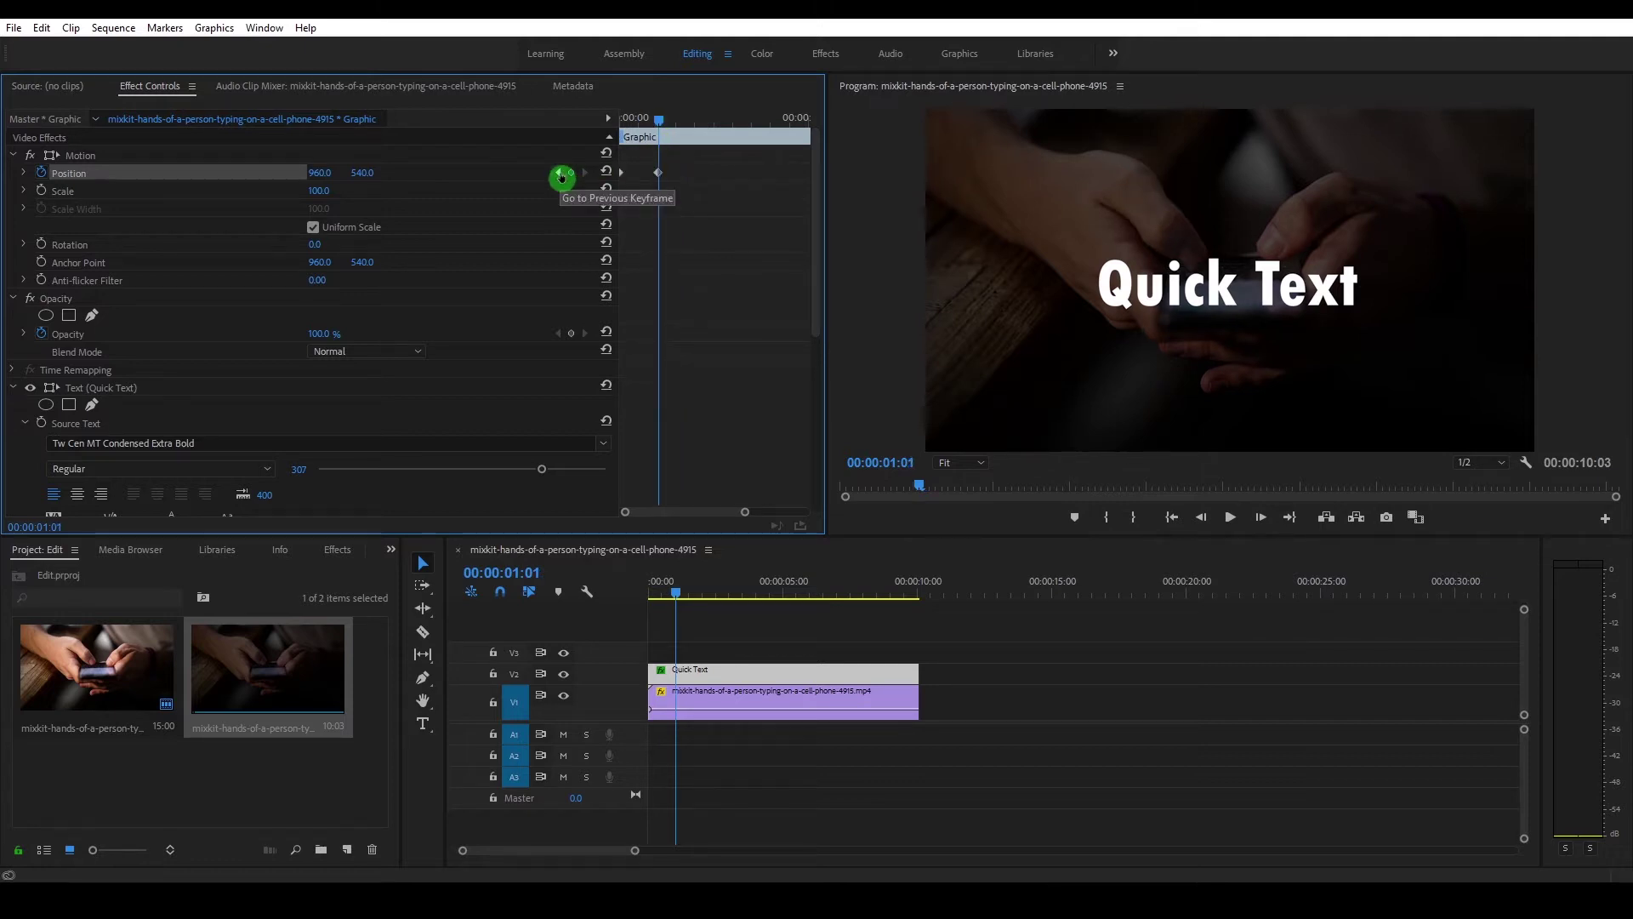
pyautogui.click(669, 184)
pyautogui.moveTo(658, 179); pyautogui.dragTo(642, 175)
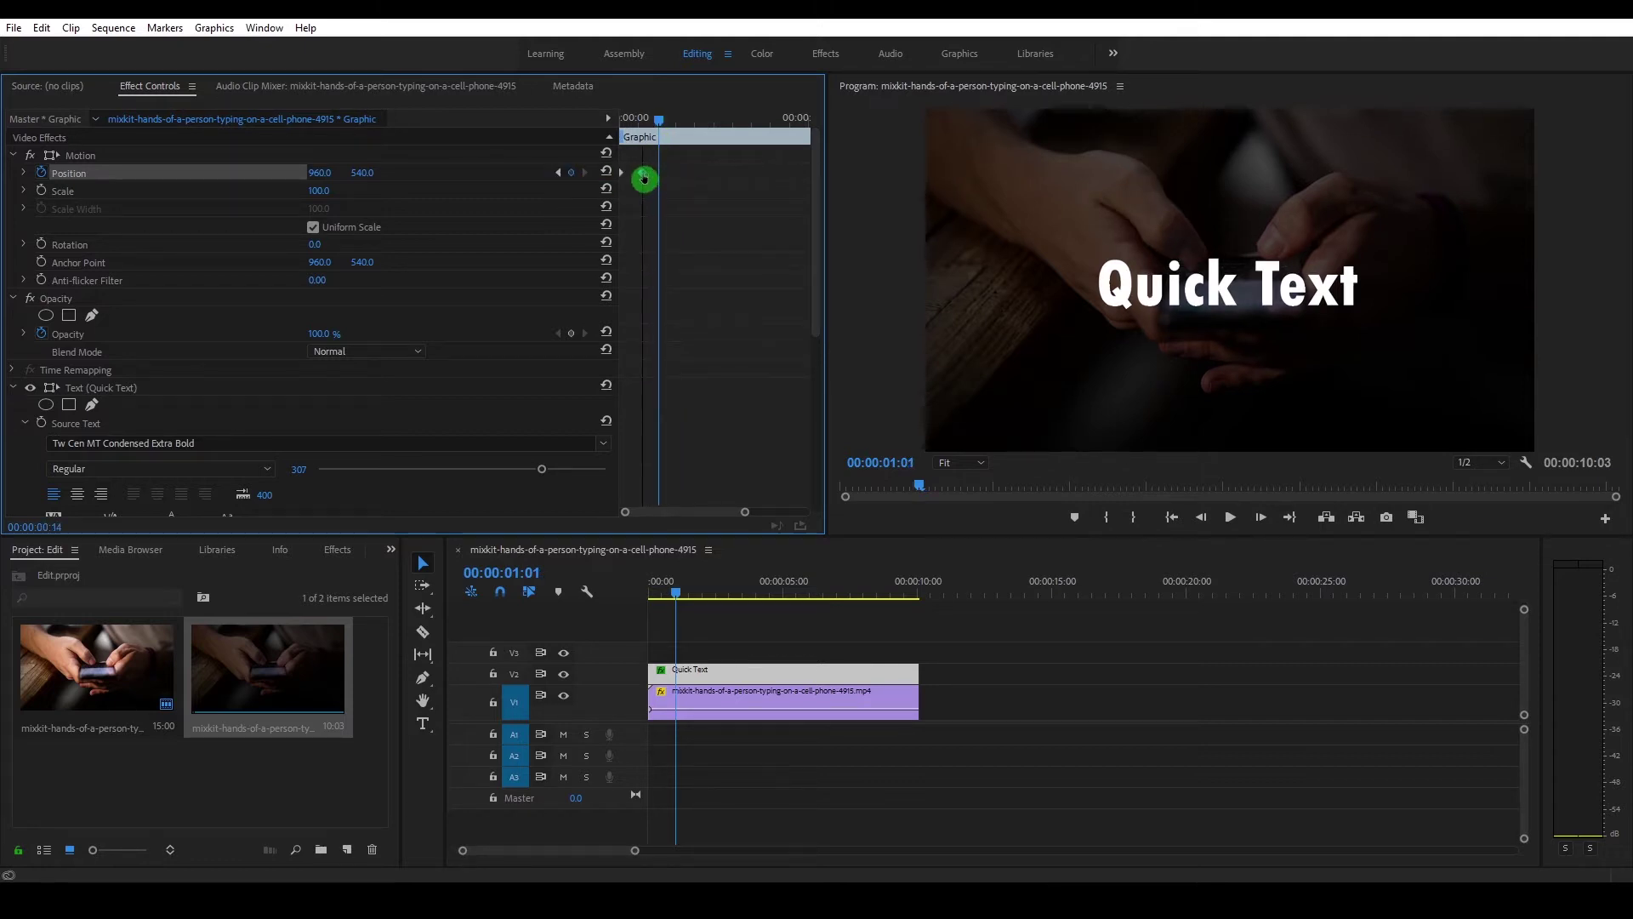
pyautogui.moveTo(661, 116)
pyautogui.mouseDown()
pyautogui.moveTo(585, 127)
pyautogui.moveTo(638, 119)
pyautogui.moveTo(634, 171)
pyautogui.moveTo(614, 128)
pyautogui.moveTo(667, 113)
pyautogui.moveTo(612, 125)
pyautogui.moveTo(659, 115)
pyautogui.mouseUp()
pyautogui.press('space')
pyautogui.press('space')
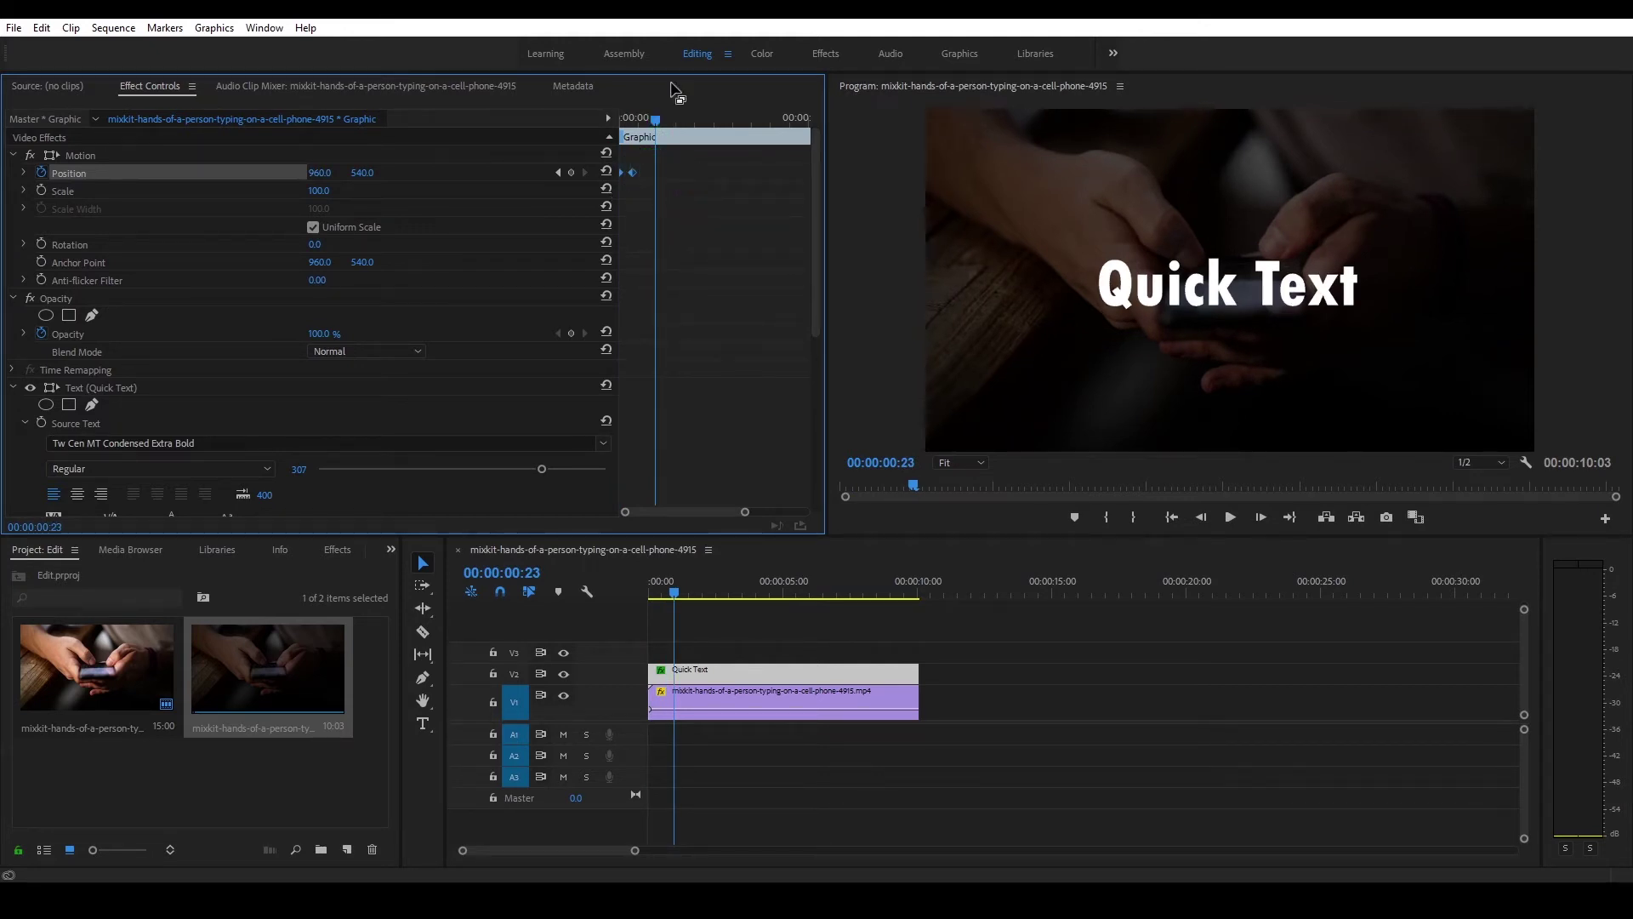
# Trim both the footage and title clips to 5 seconds
pyautogui.moveTo(661, 120); pyautogui.dragTo(765, 124)
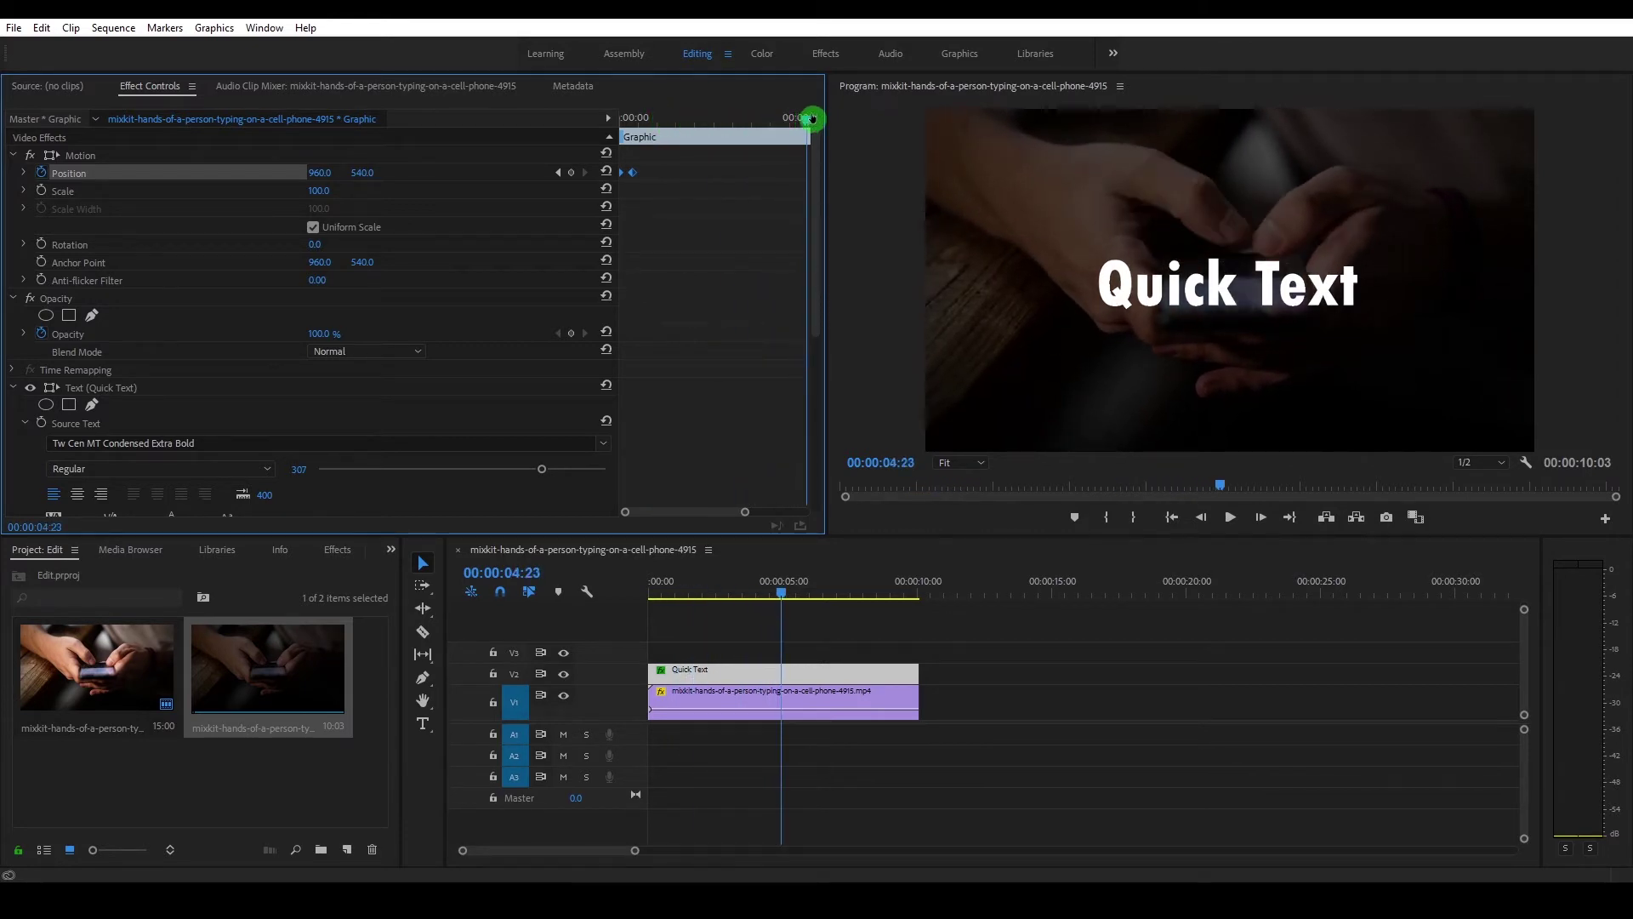
pyautogui.moveTo(970, 639)
pyautogui.mouseDown()
pyautogui.moveTo(927, 724)
pyautogui.moveTo(719, 662)
pyautogui.moveTo(782, 665)
pyautogui.mouseUp()
pyautogui.click(782, 645)
# Keyframe the title centred at 00:00:04:04 and at X -513 at the end
pyautogui.click(765, 678)
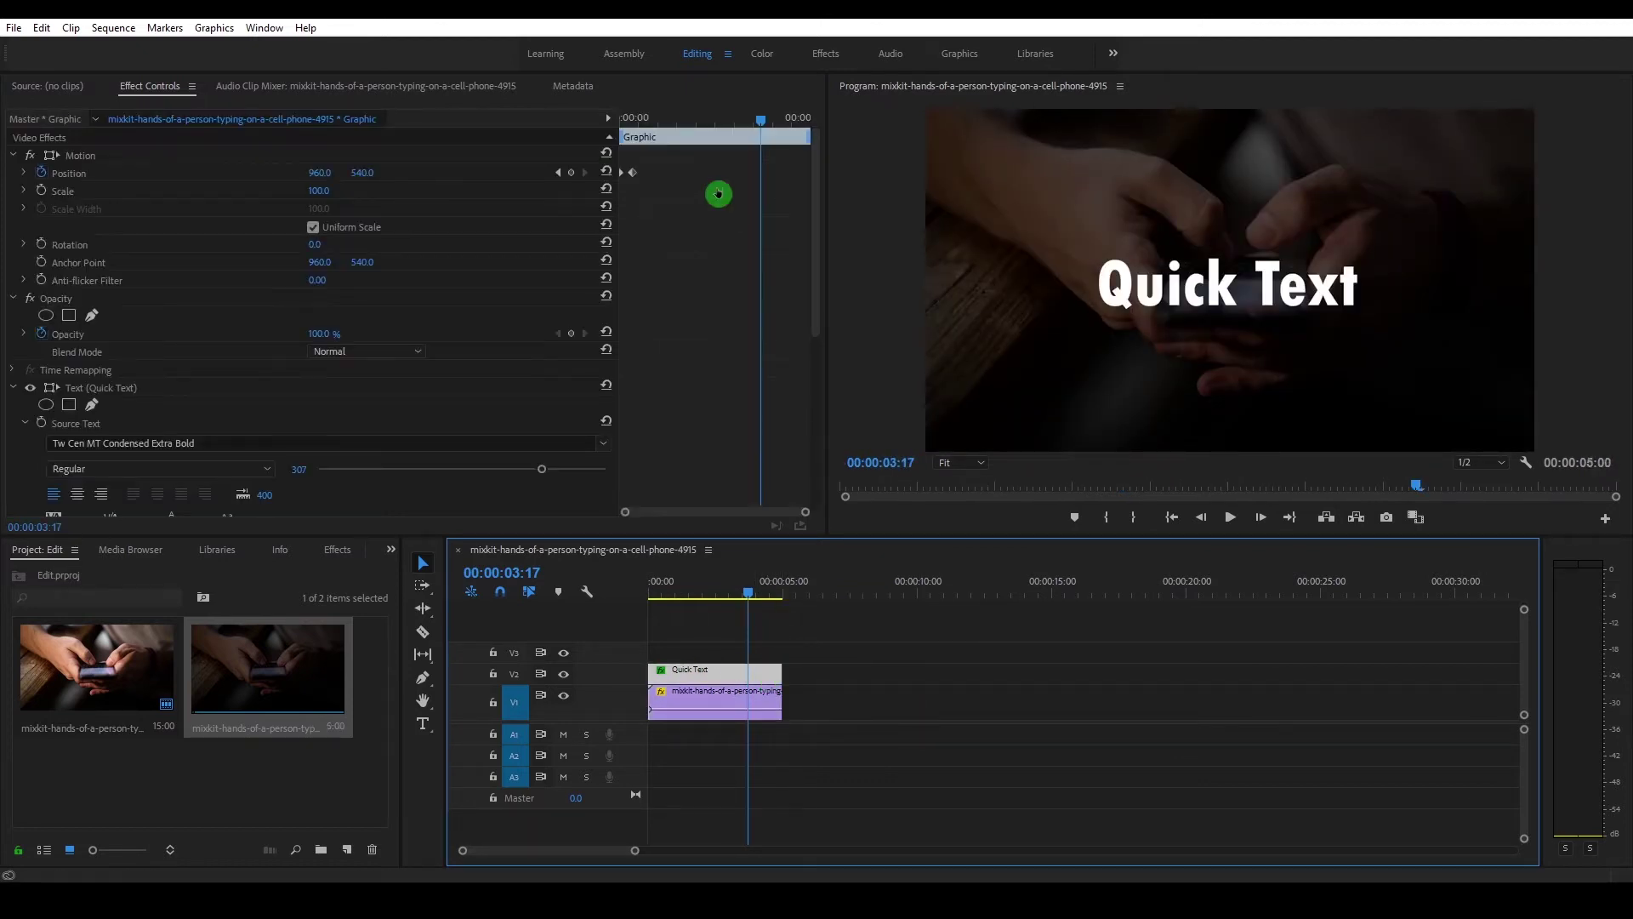
pyautogui.press('space')
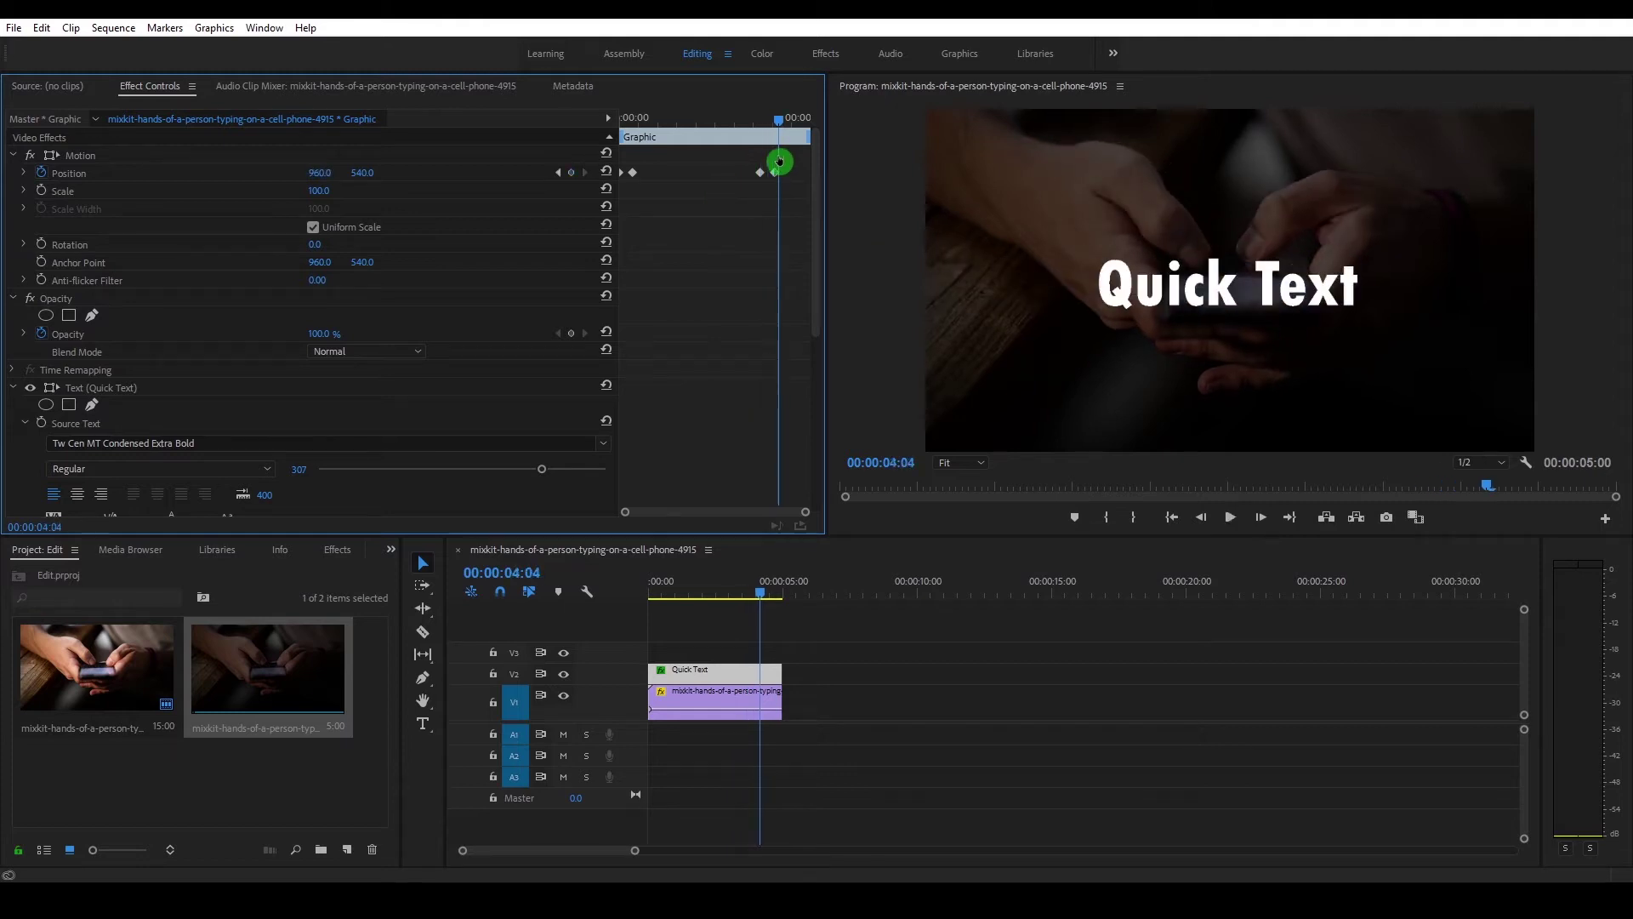
pyautogui.moveTo(765, 176); pyautogui.dragTo(796, 189)
pyautogui.moveTo(761, 176); pyautogui.dragTo(792, 173)
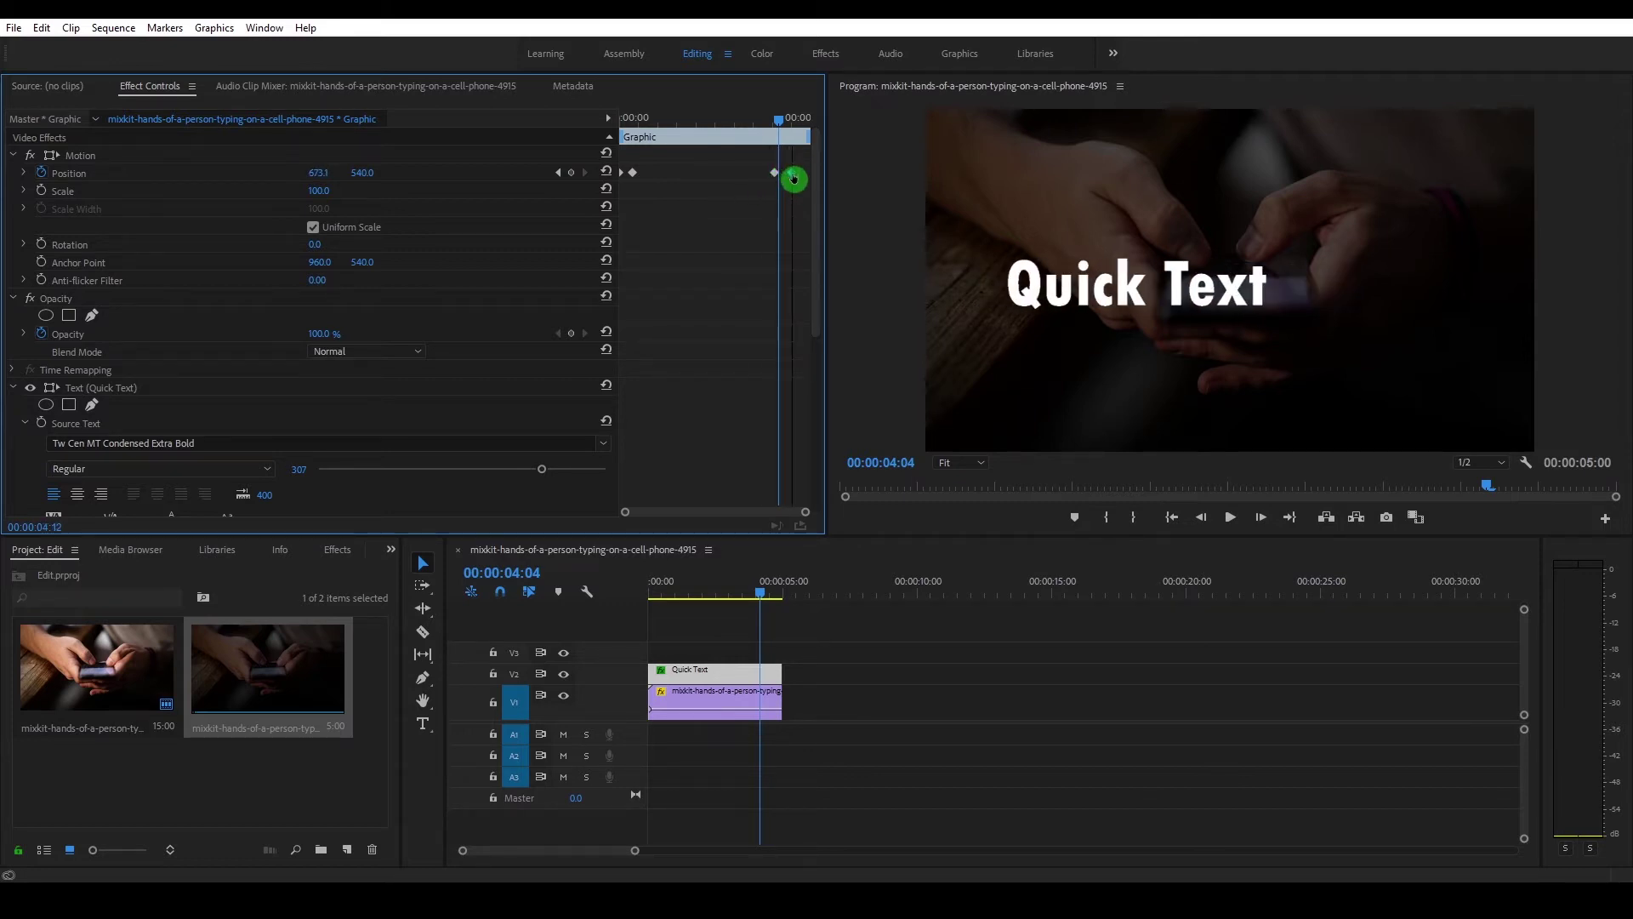
pyautogui.press('space')
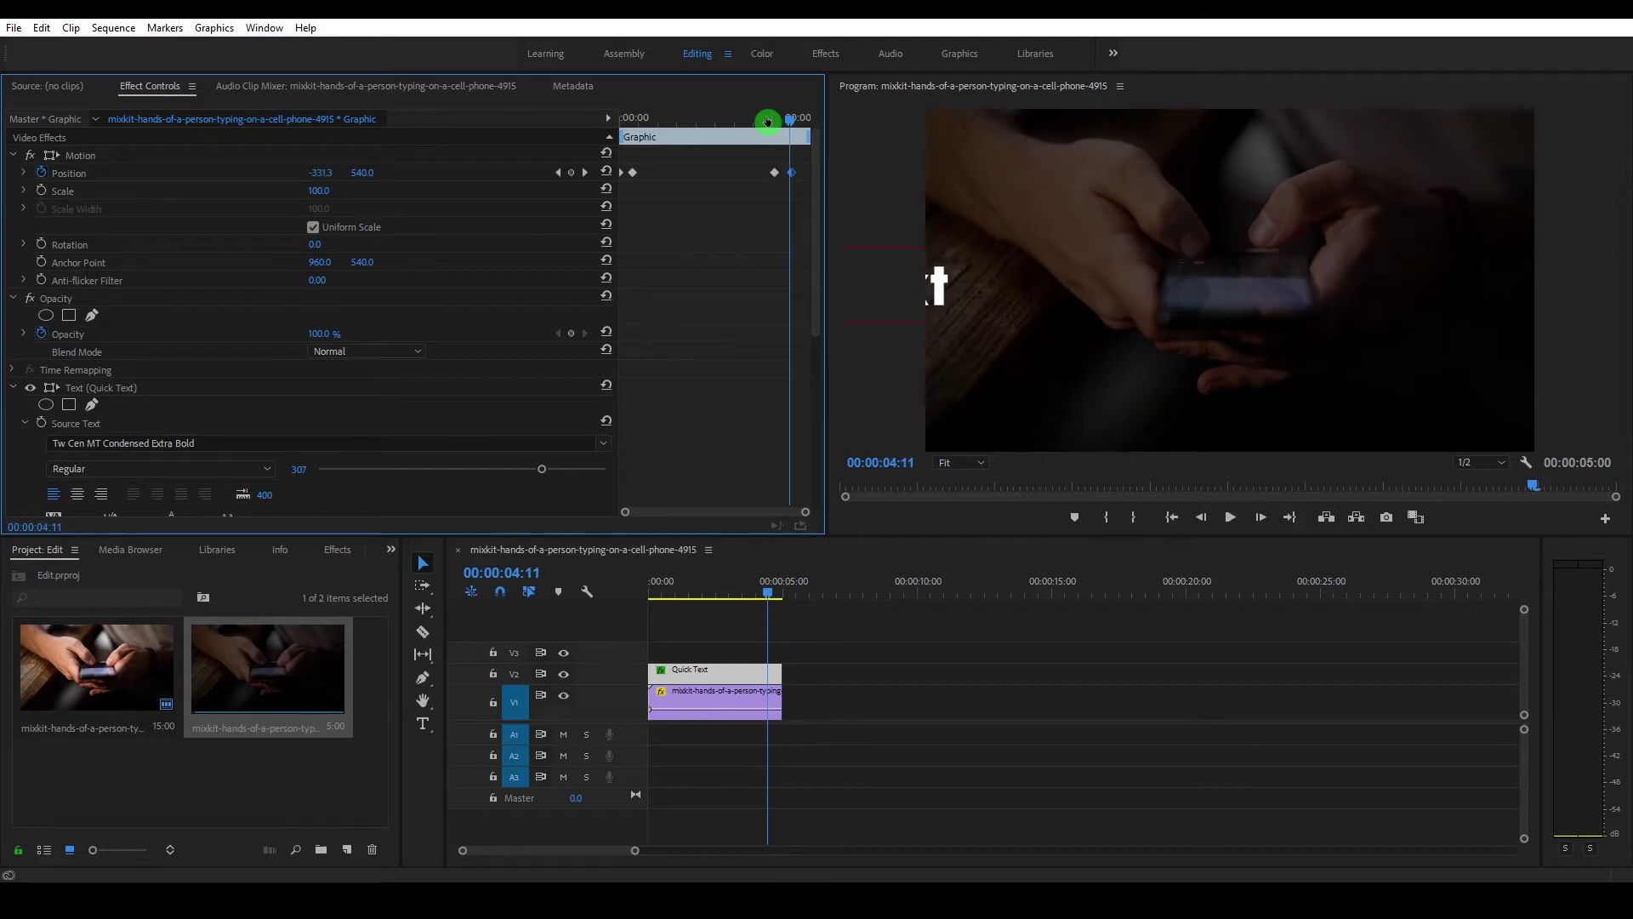
pyautogui.press('space')
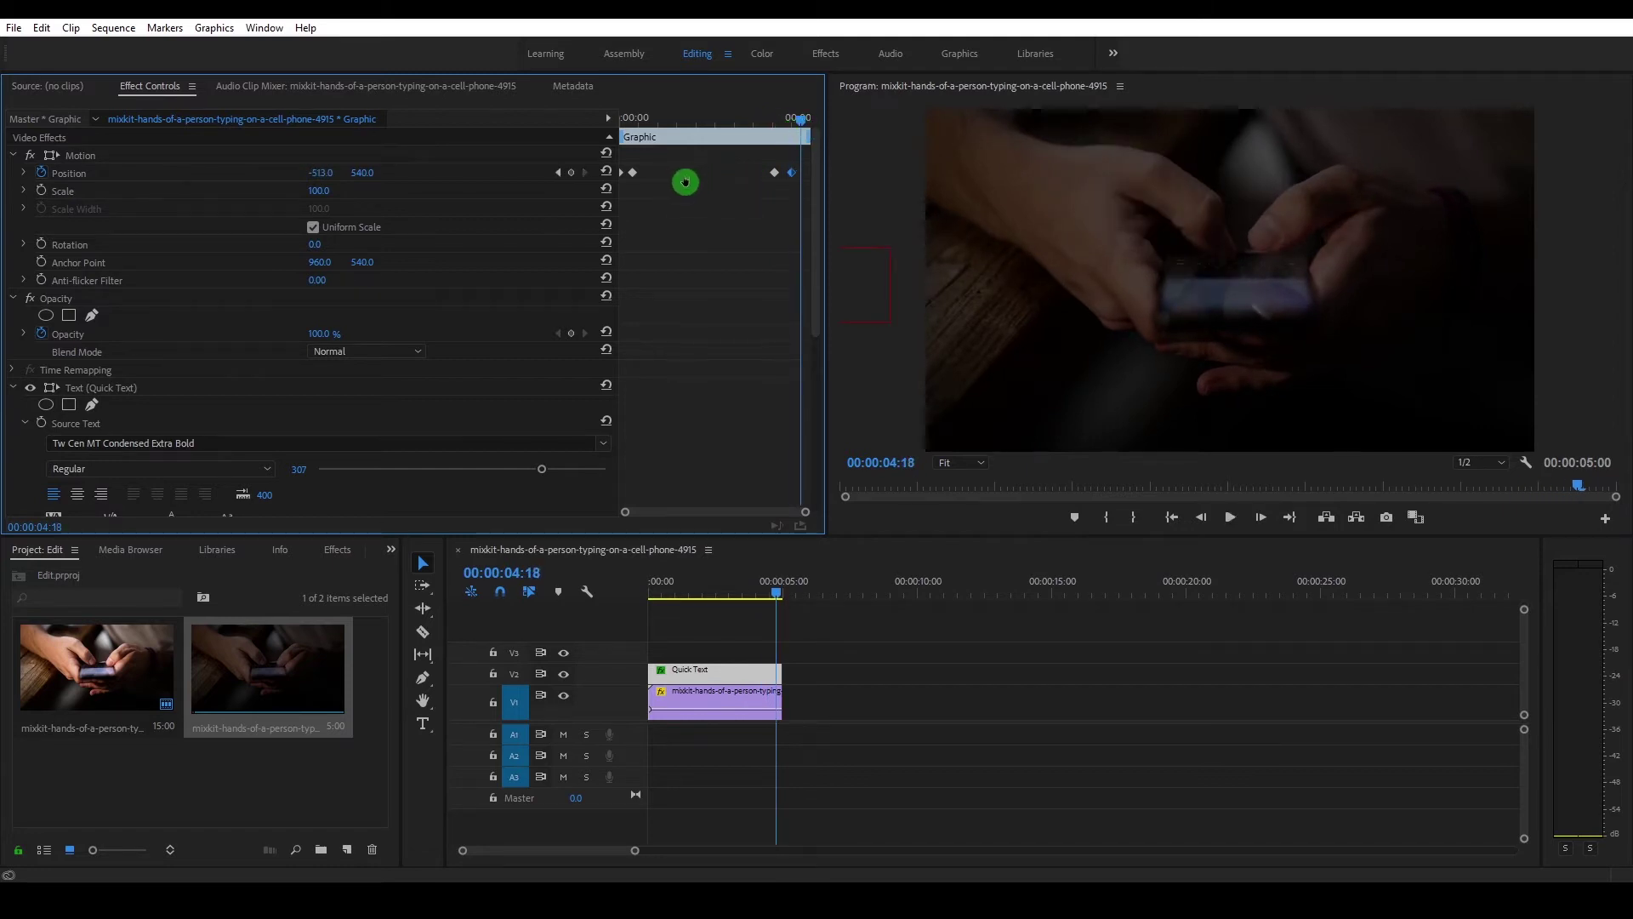
pyautogui.moveTo(630, 172); pyautogui.dragTo(770, 211)
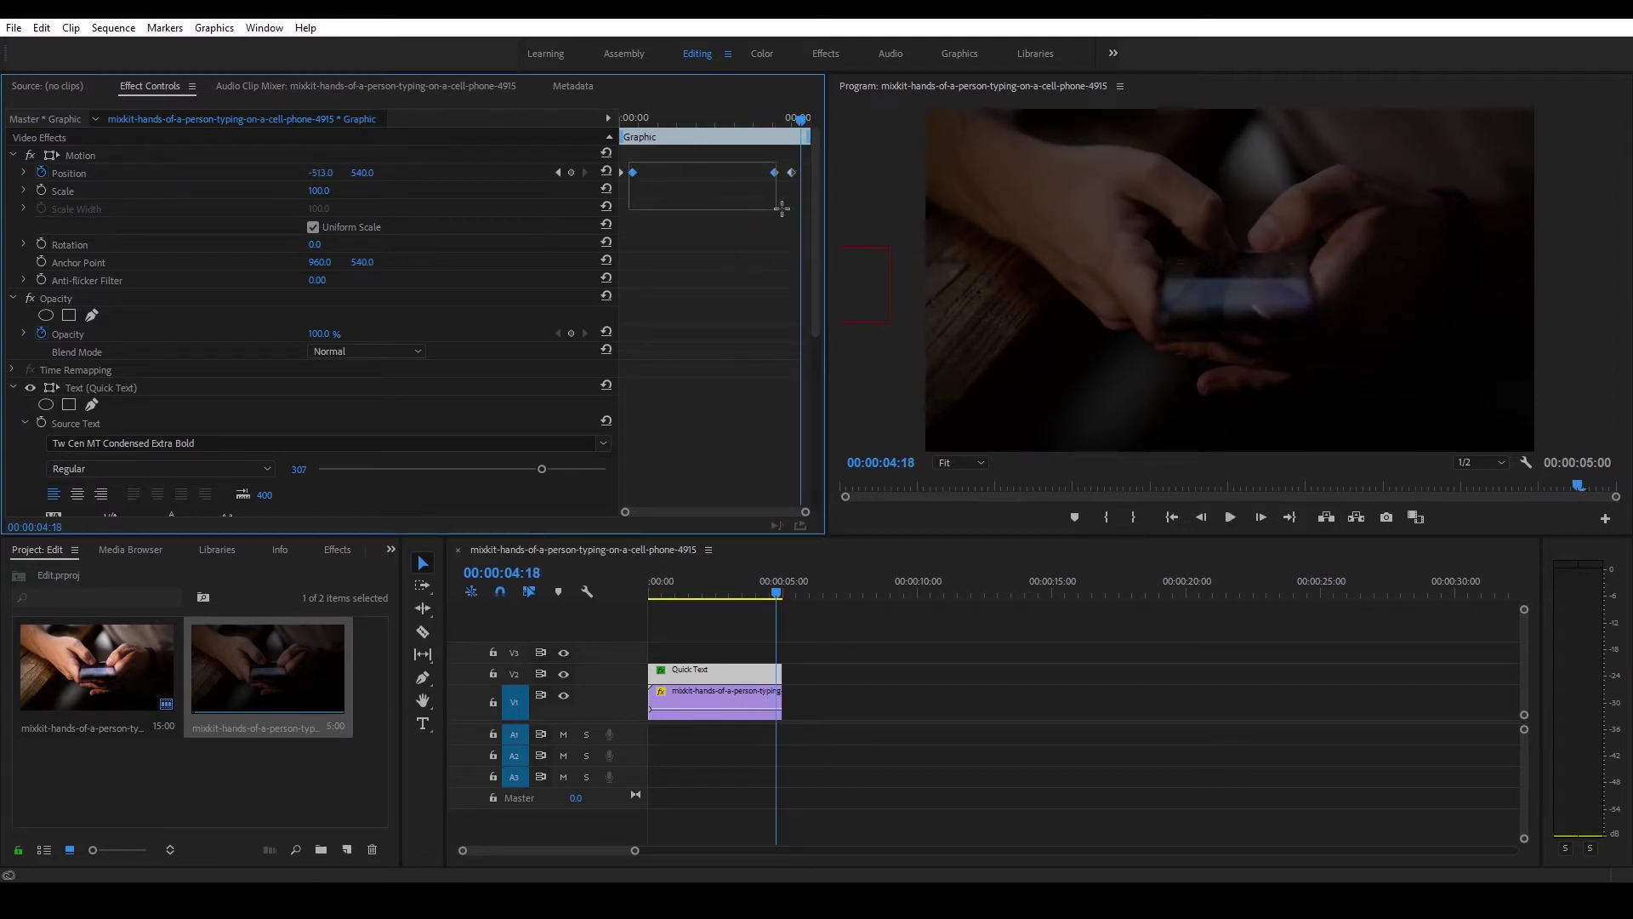
# Set all Position keyframes to Continuous Bezier interpolation and reveal the Position velocity graph
pyautogui.rightClick(774, 178)
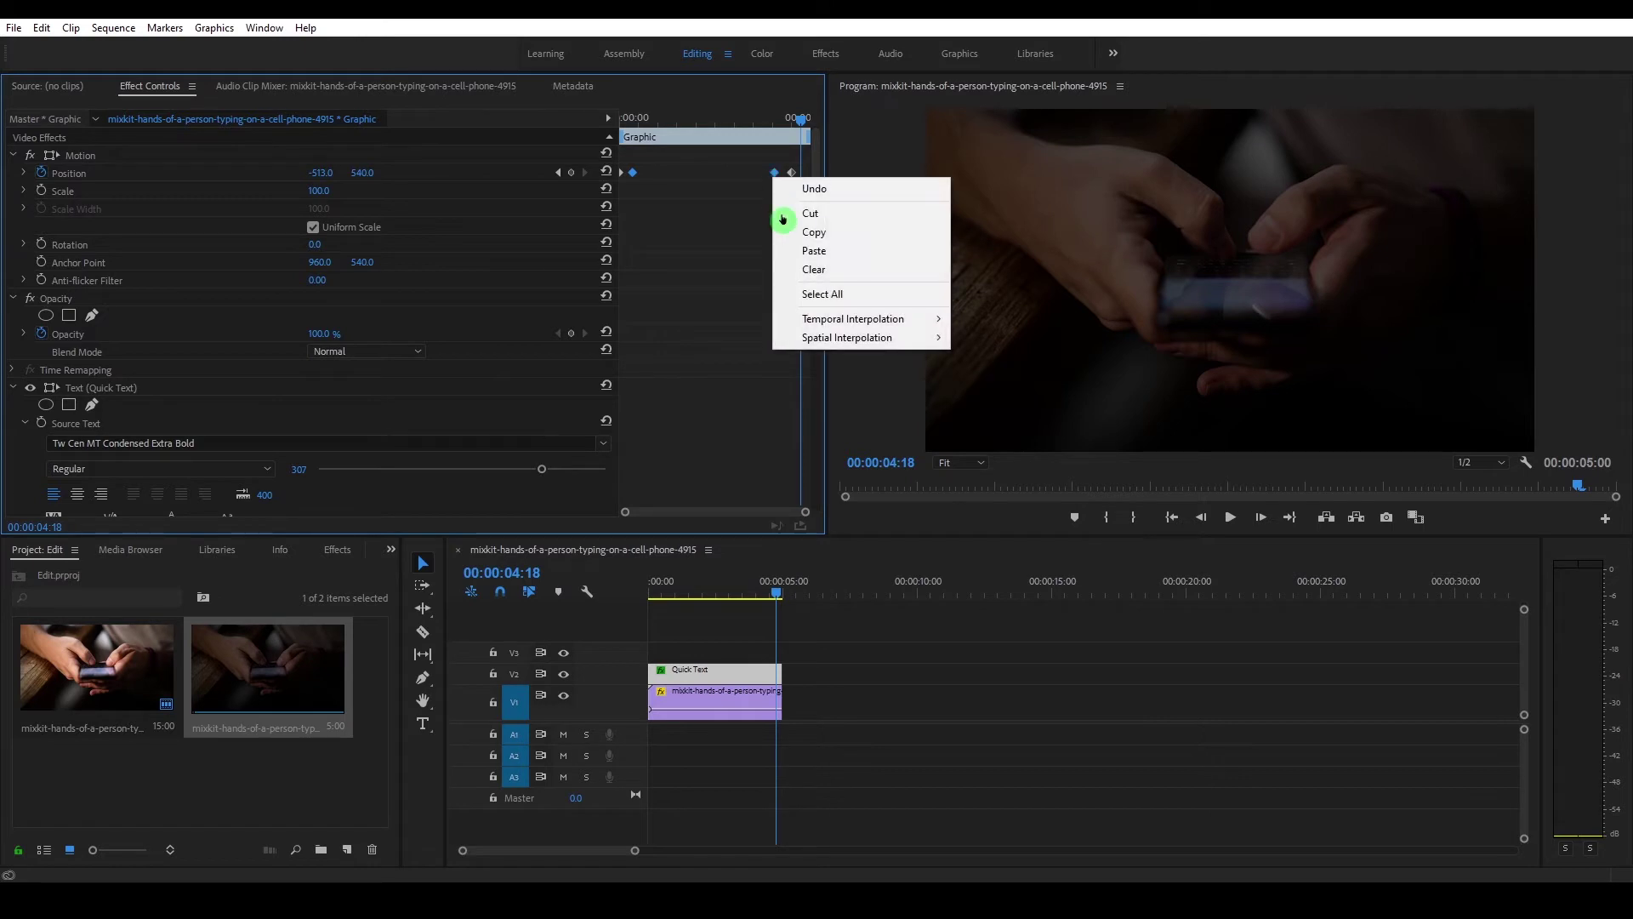
pyautogui.moveTo(846, 319)
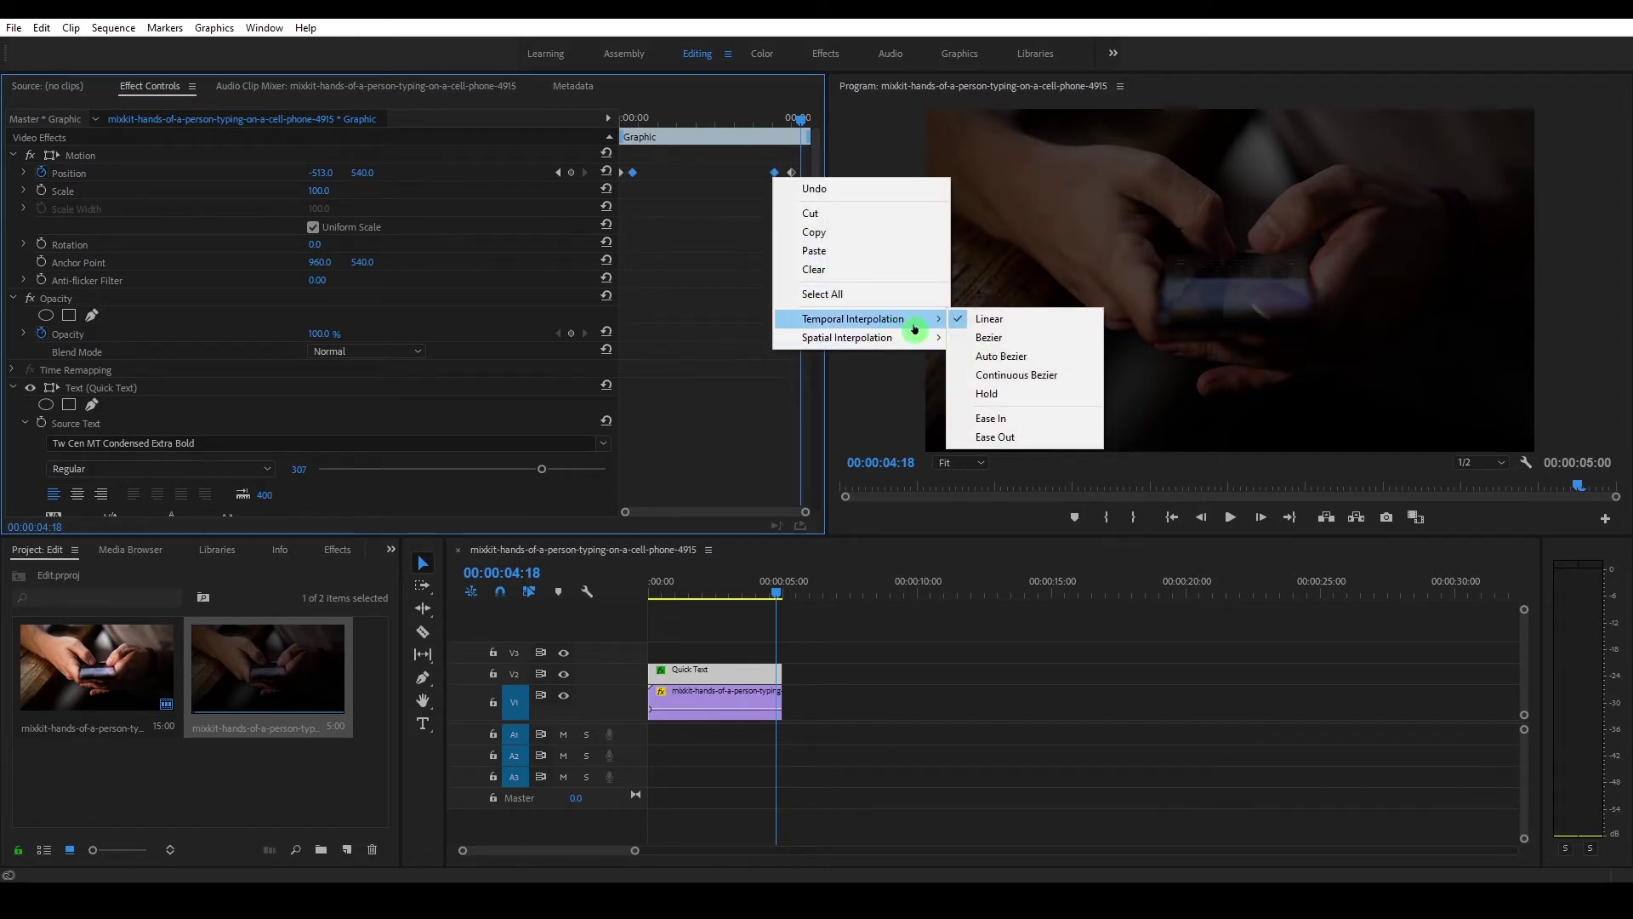
pyautogui.click(1045, 376)
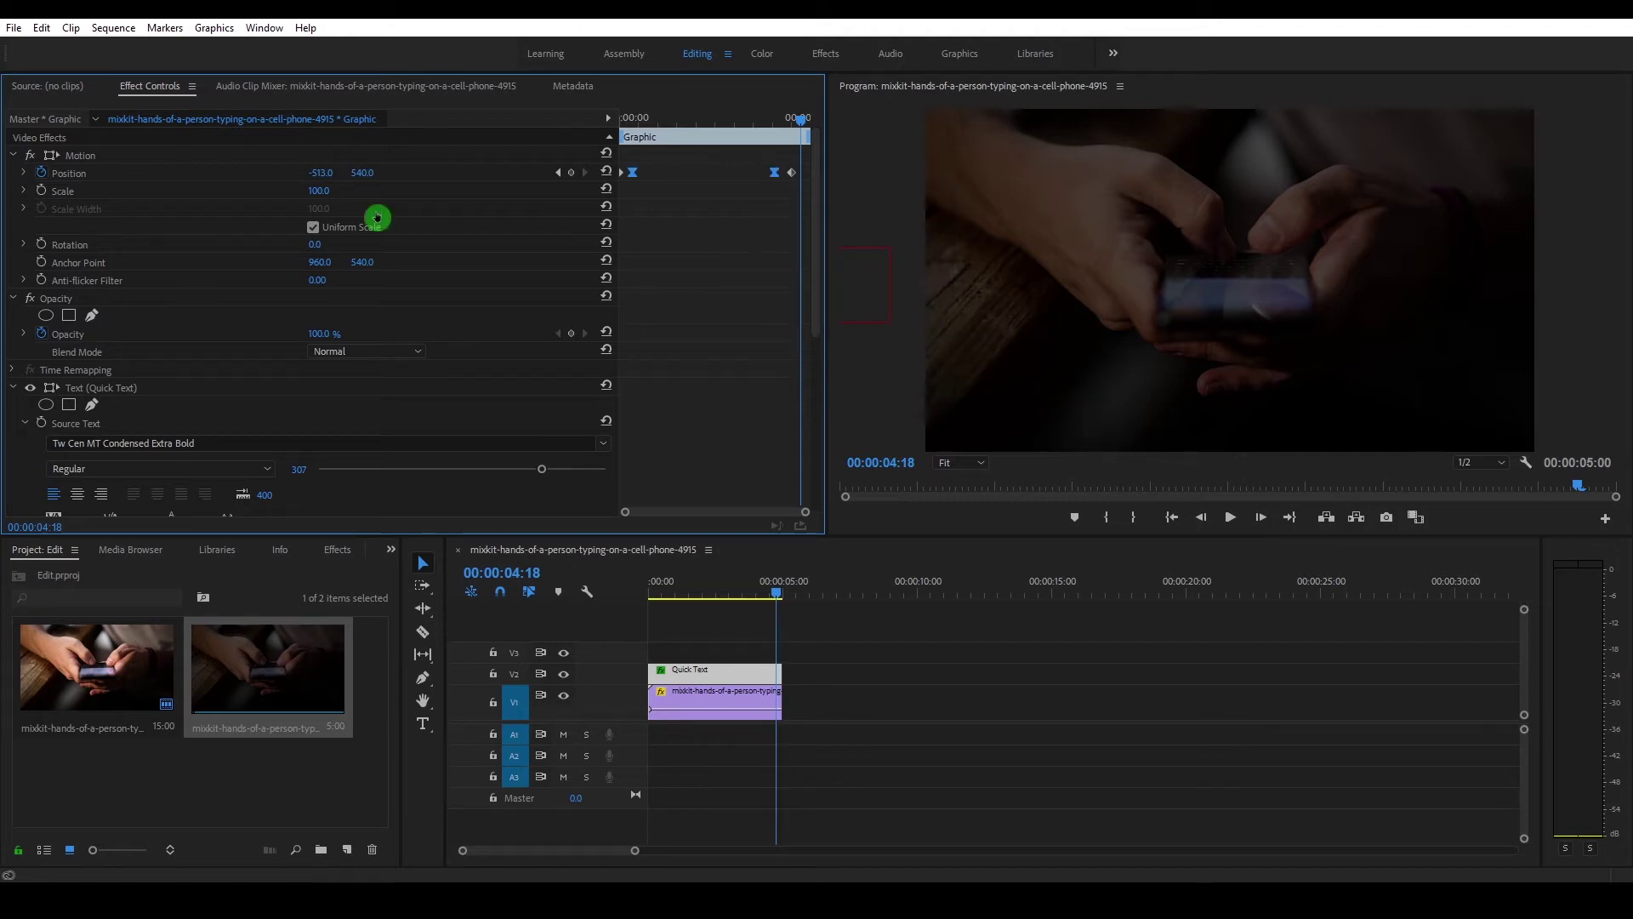
pyautogui.moveTo(800, 117)
pyautogui.mouseDown()
pyautogui.moveTo(634, 119)
pyautogui.moveTo(651, 119)
pyautogui.mouseUp()
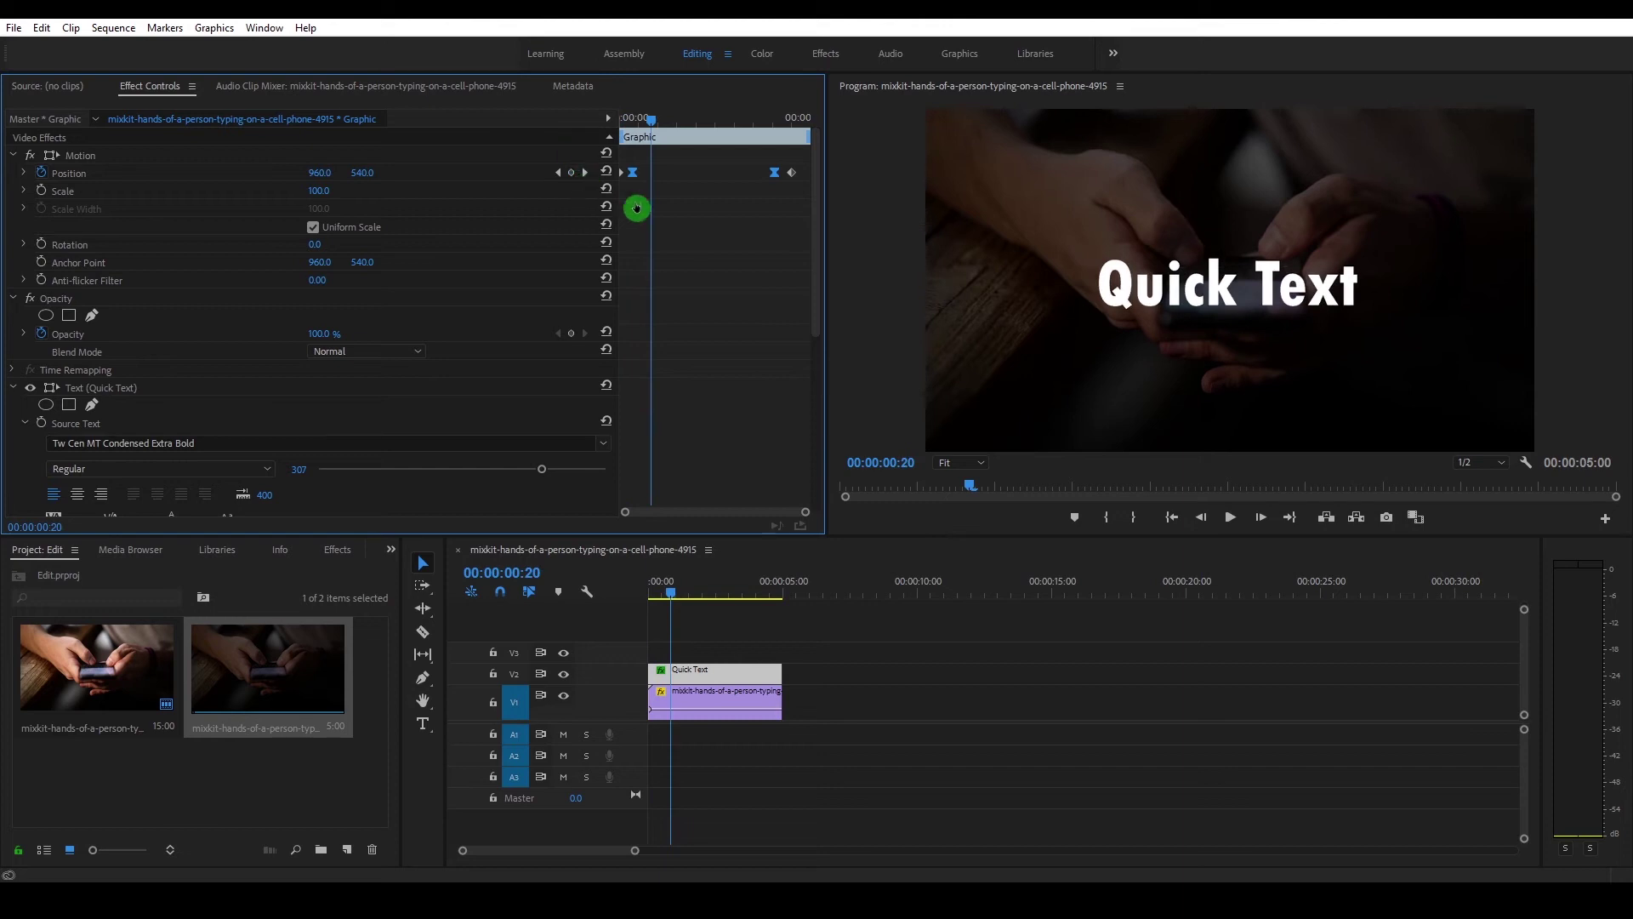
pyautogui.click(24, 173)
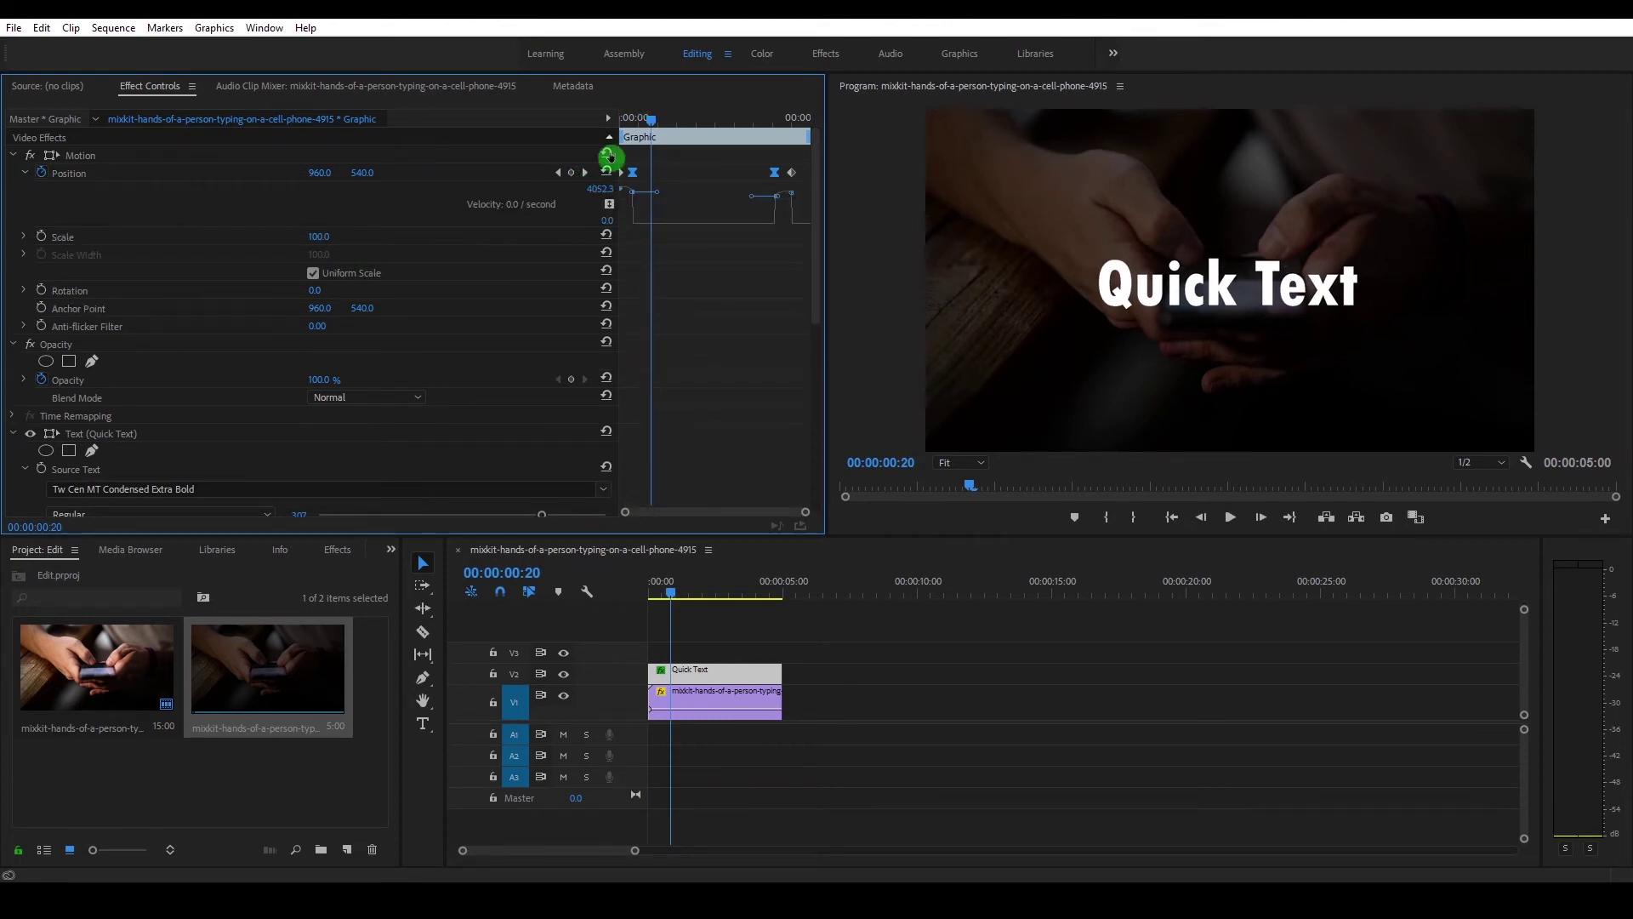
# Drag the velocity graph's Bezier handles on the first and last Position keyframes
pyautogui.moveTo(610, 158)
pyautogui.mouseDown()
pyautogui.moveTo(621, 173)
pyautogui.moveTo(547, 147)
pyautogui.mouseUp()
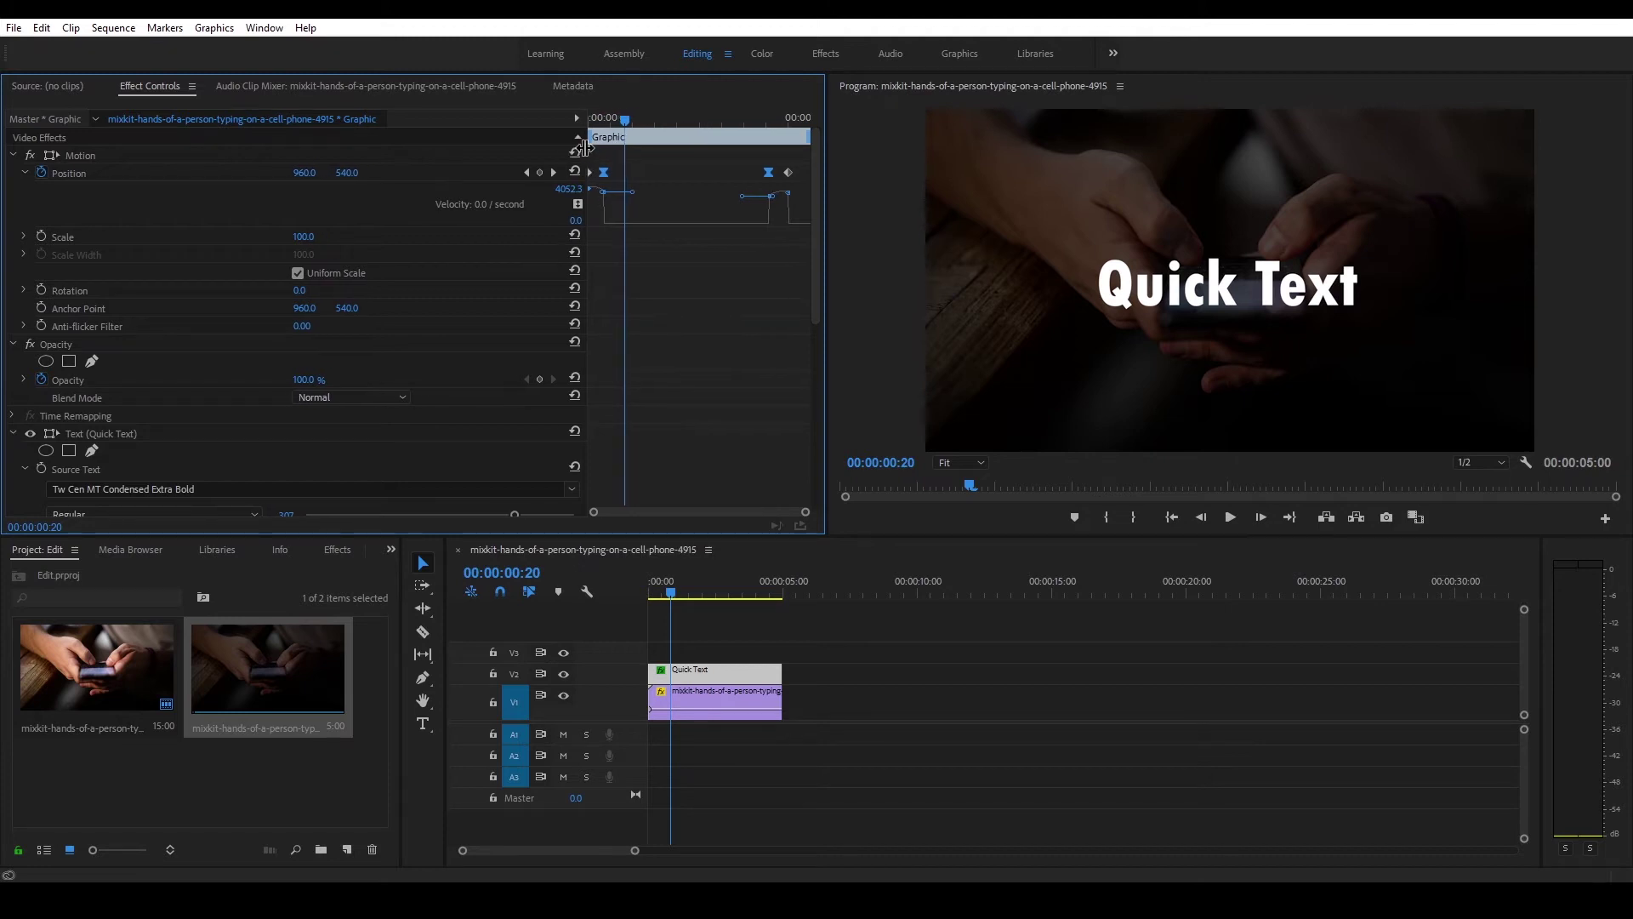
pyautogui.moveTo(600, 195); pyautogui.dragTo(596, 224)
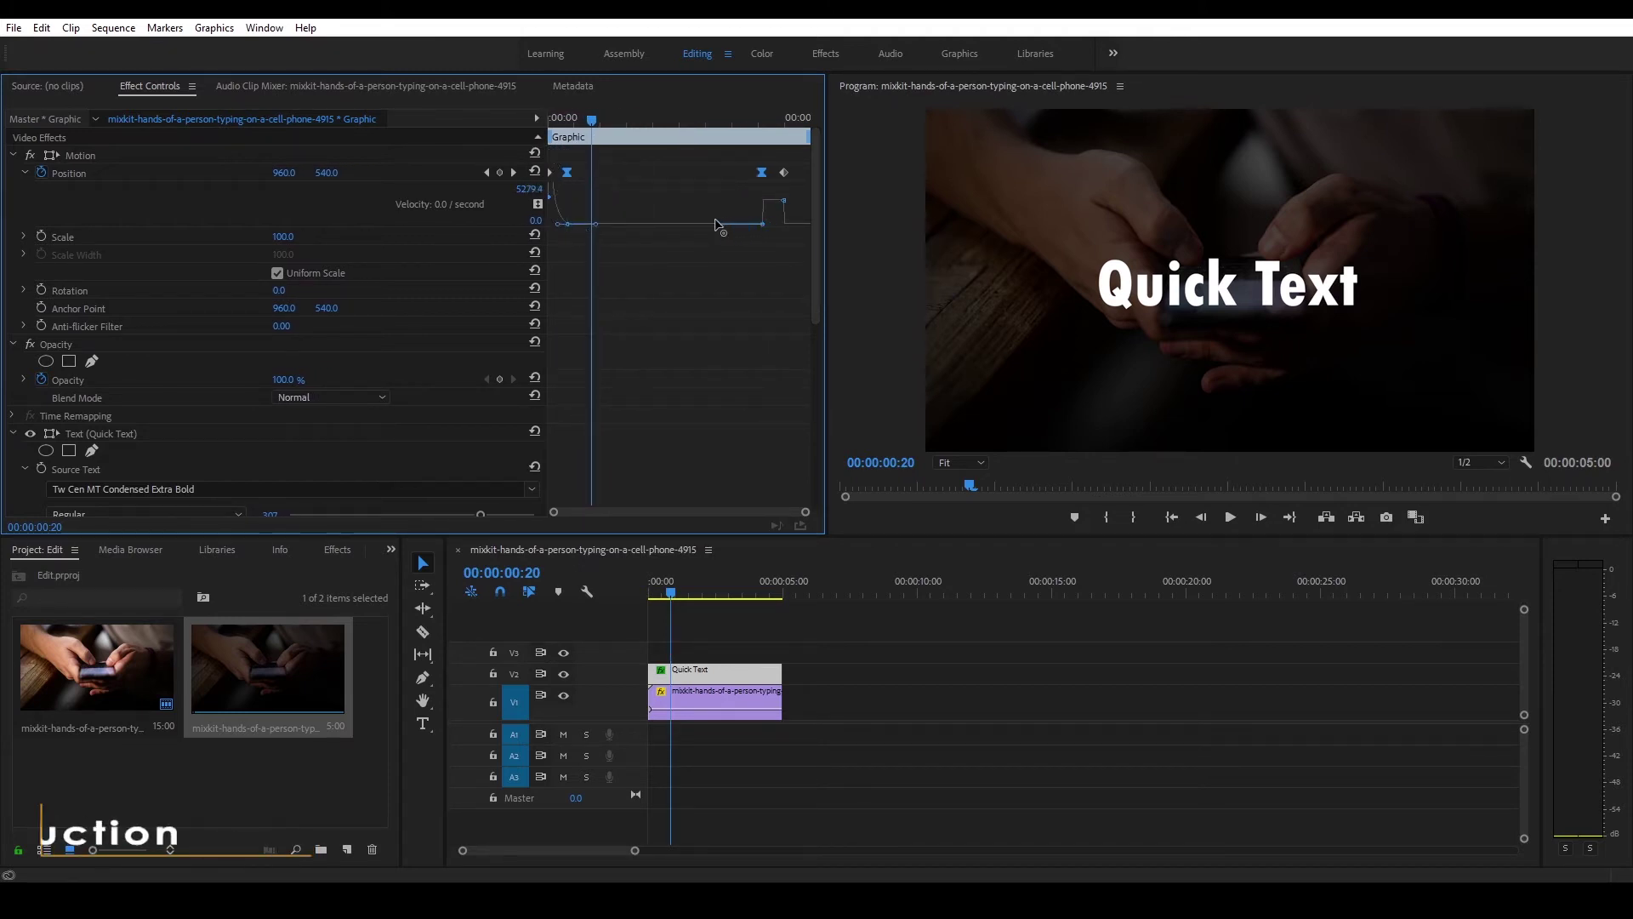
pyautogui.moveTo(734, 228)
pyautogui.mouseDown()
pyautogui.moveTo(736, 208)
pyautogui.moveTo(737, 236)
pyautogui.moveTo(788, 221)
pyautogui.mouseUp()
pyautogui.click(744, 213)
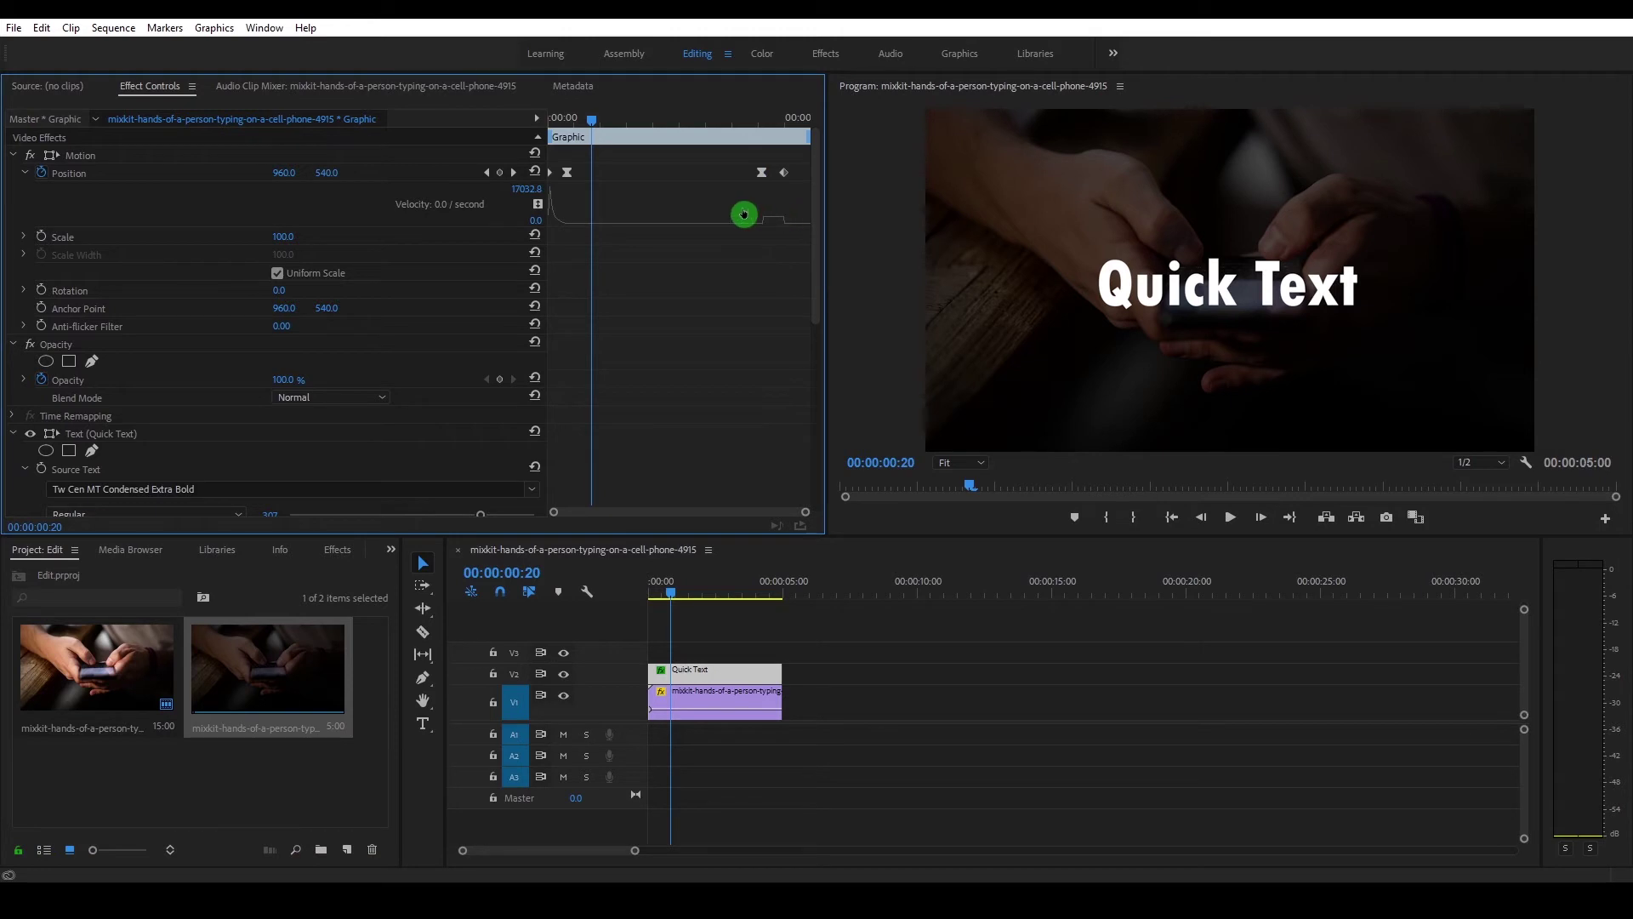
pyautogui.click(761, 173)
pyautogui.moveTo(736, 225); pyautogui.dragTo(714, 224)
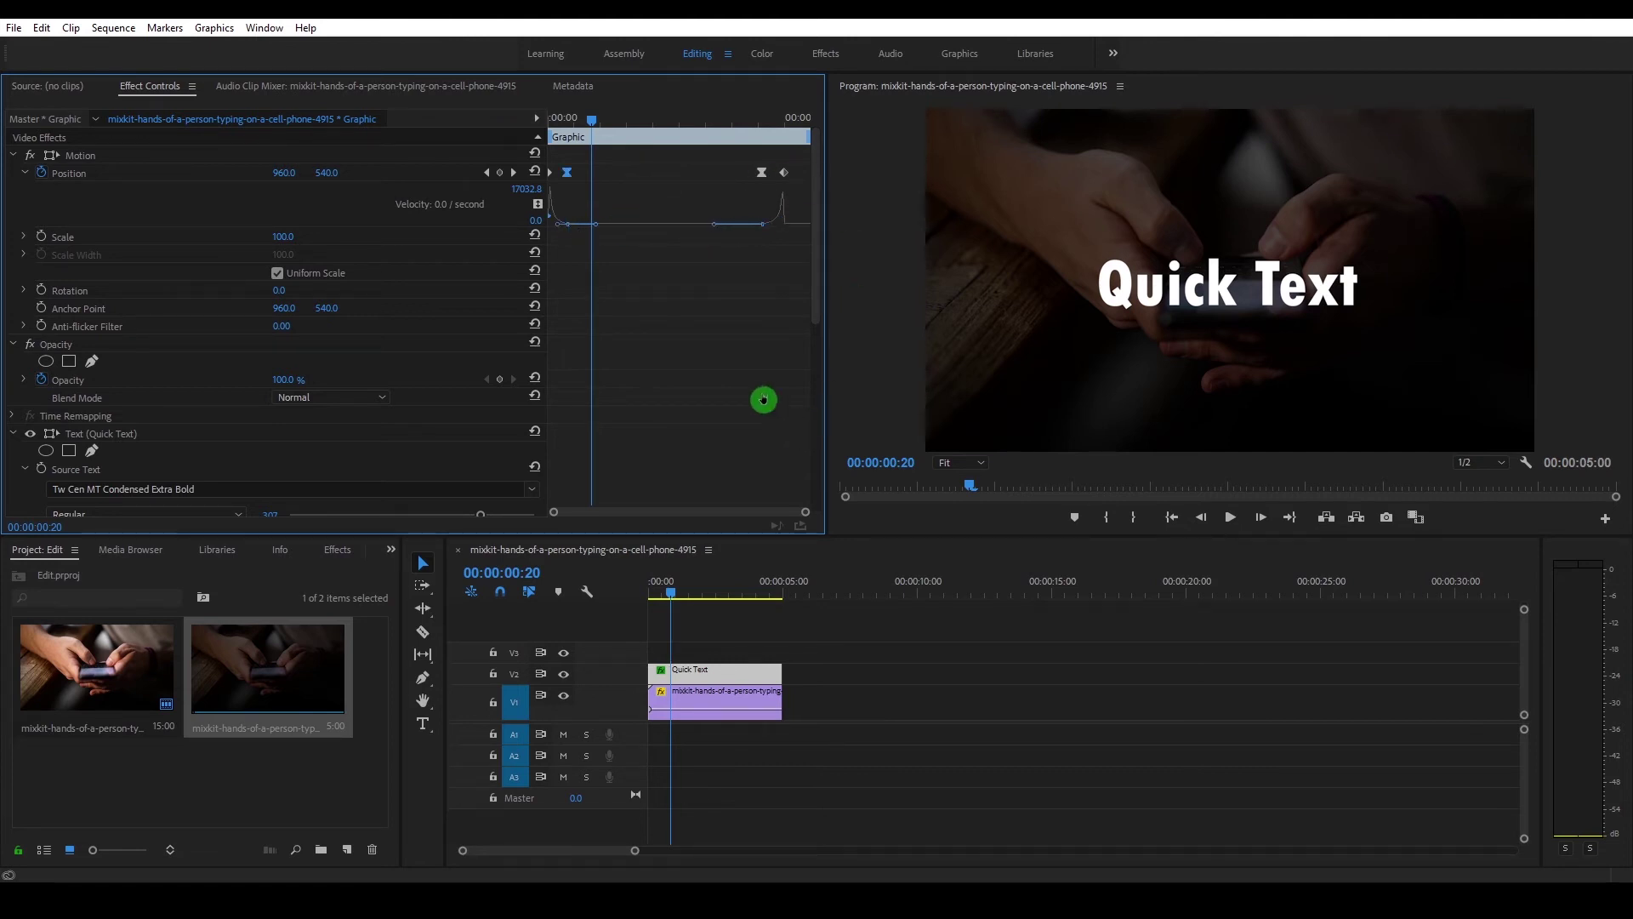
pyautogui.moveTo(595, 118); pyautogui.dragTo(520, 138)
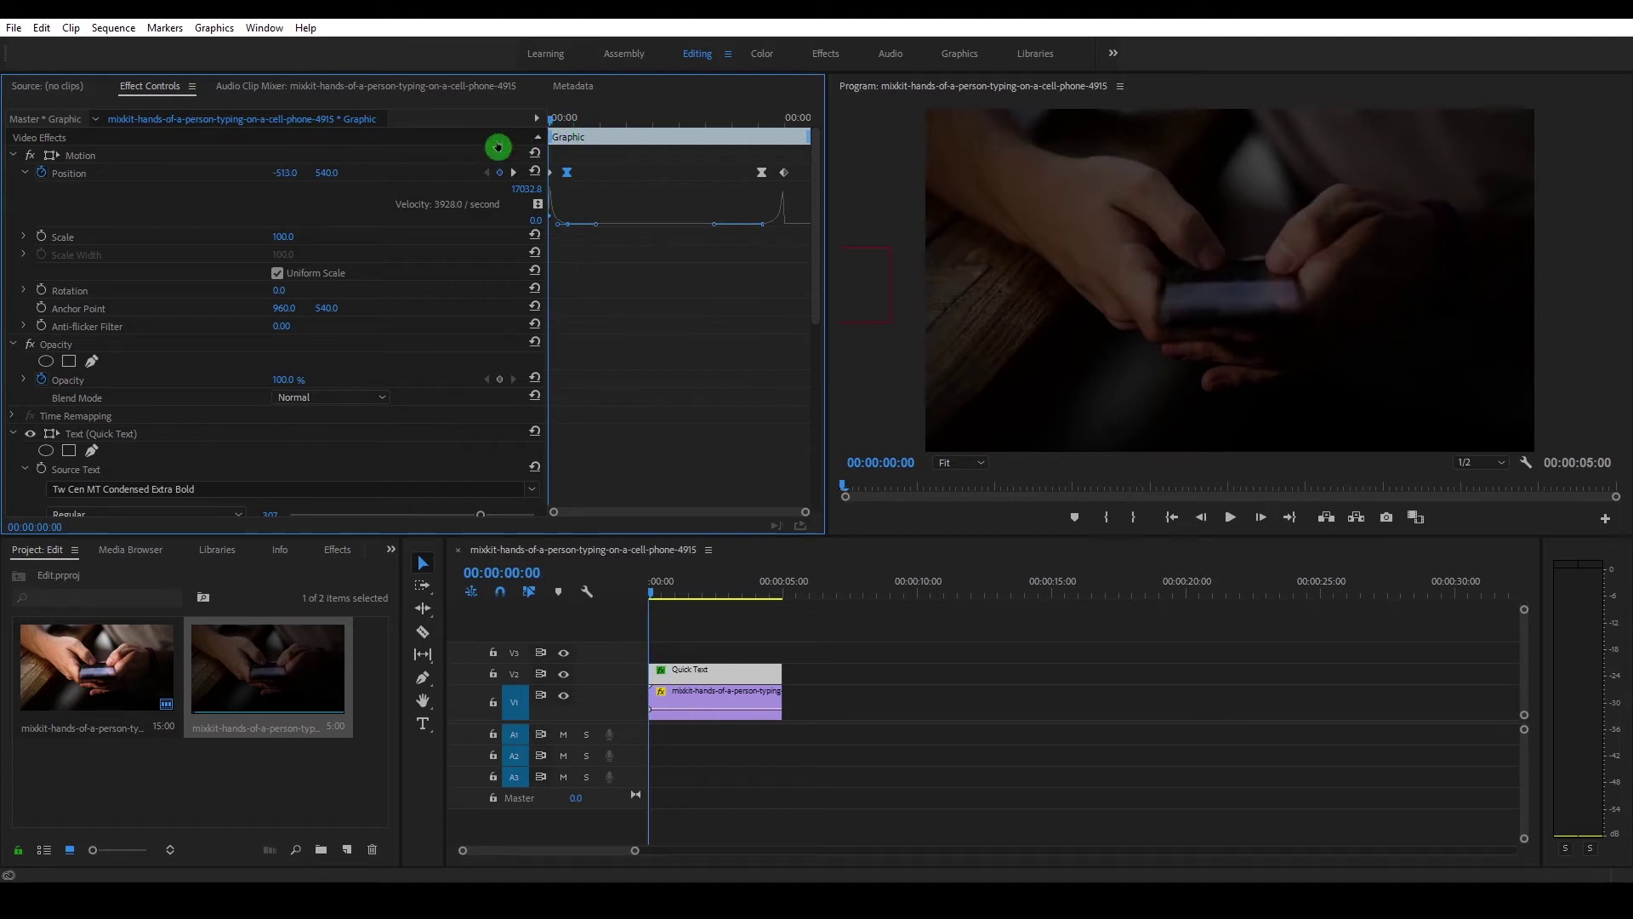
pyautogui.press('space')
pyautogui.click(625, 598)
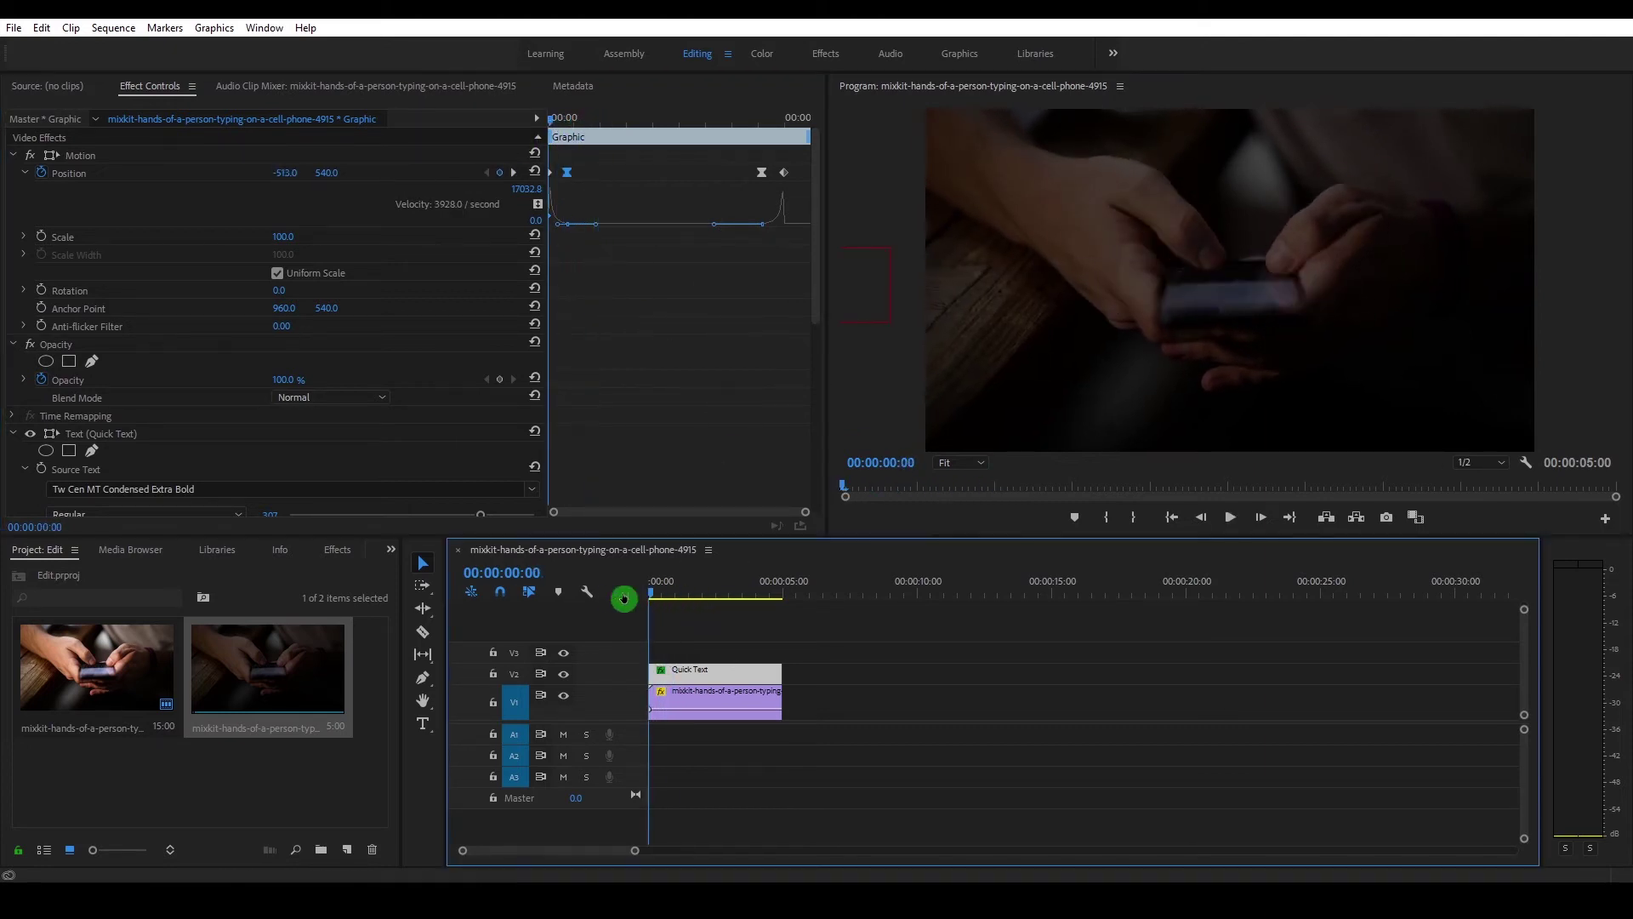
pyautogui.press('space')
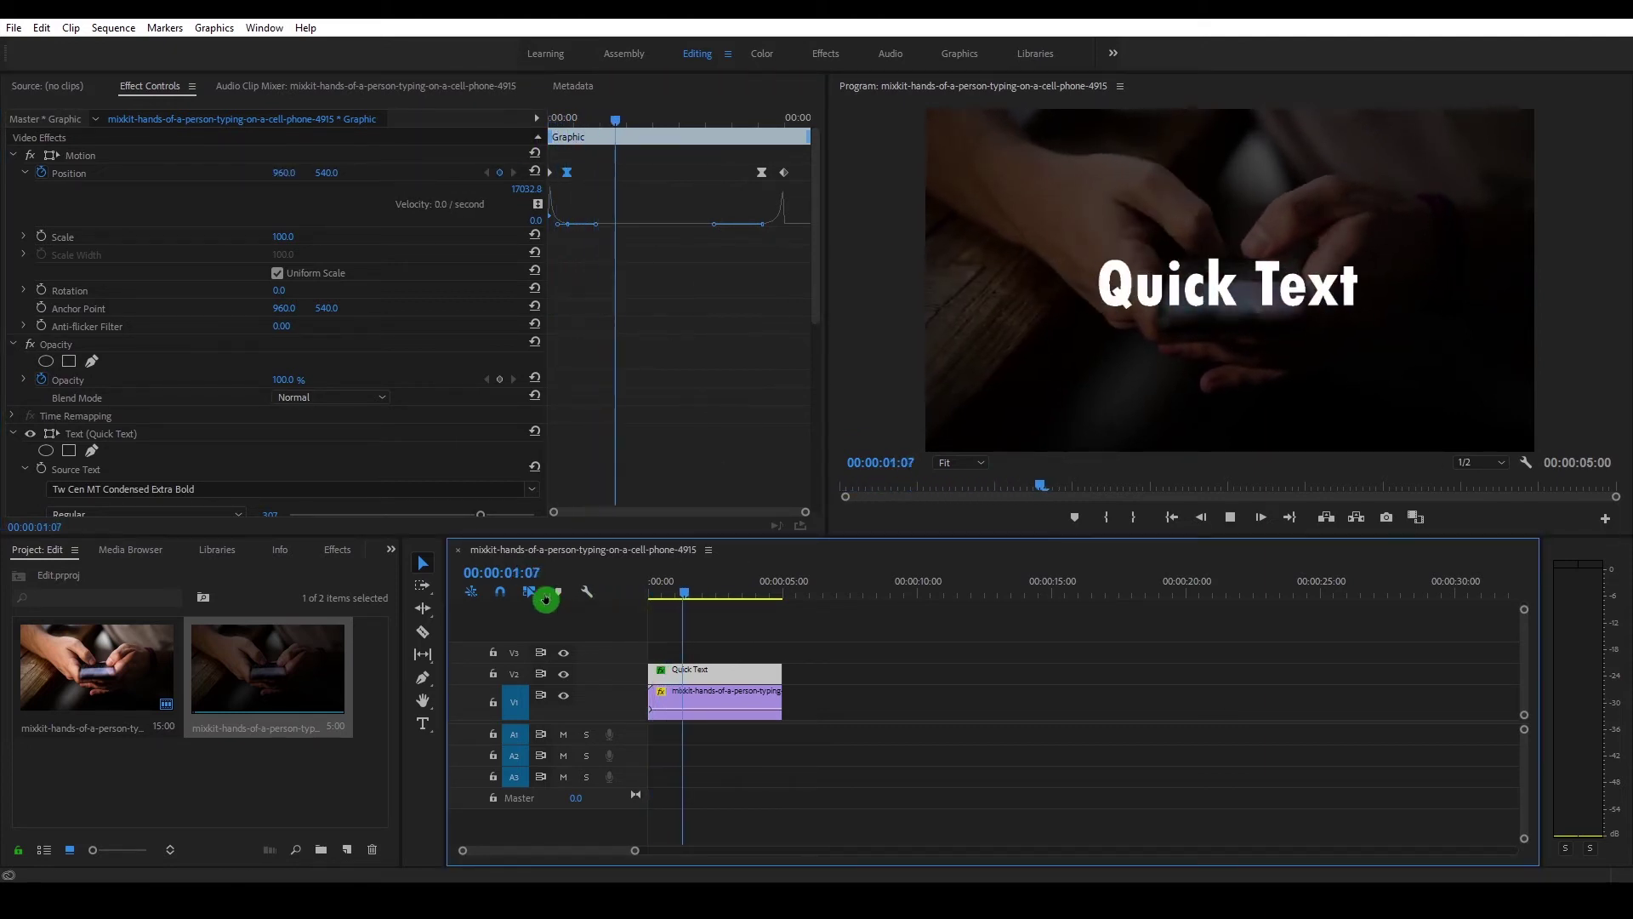
pyautogui.press('space')
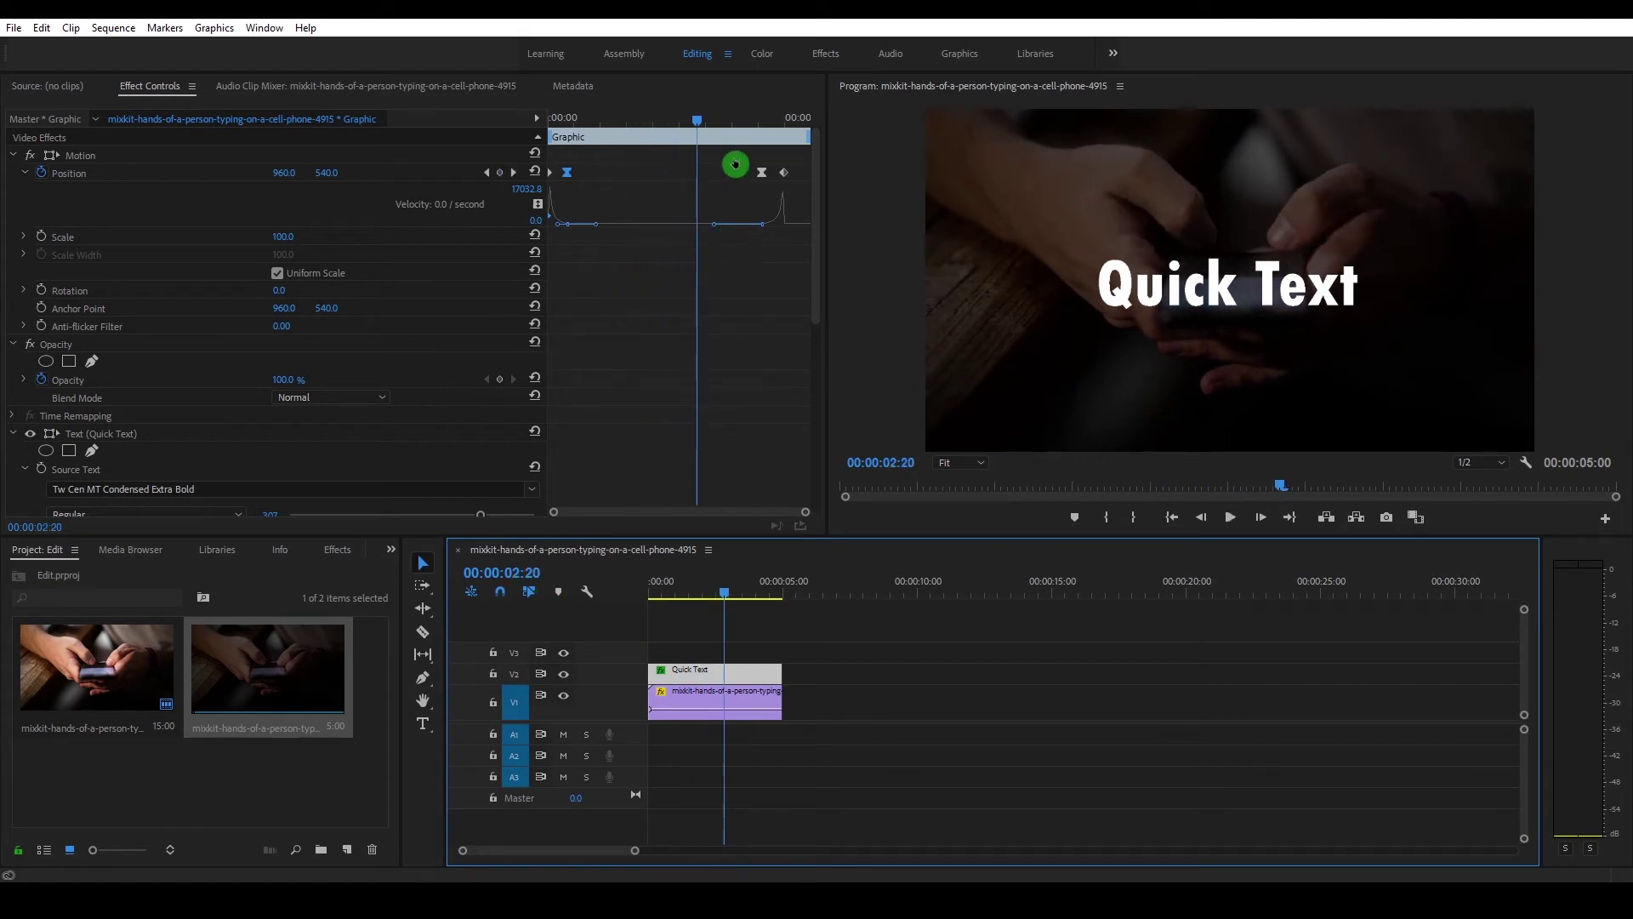
pyautogui.press('space')
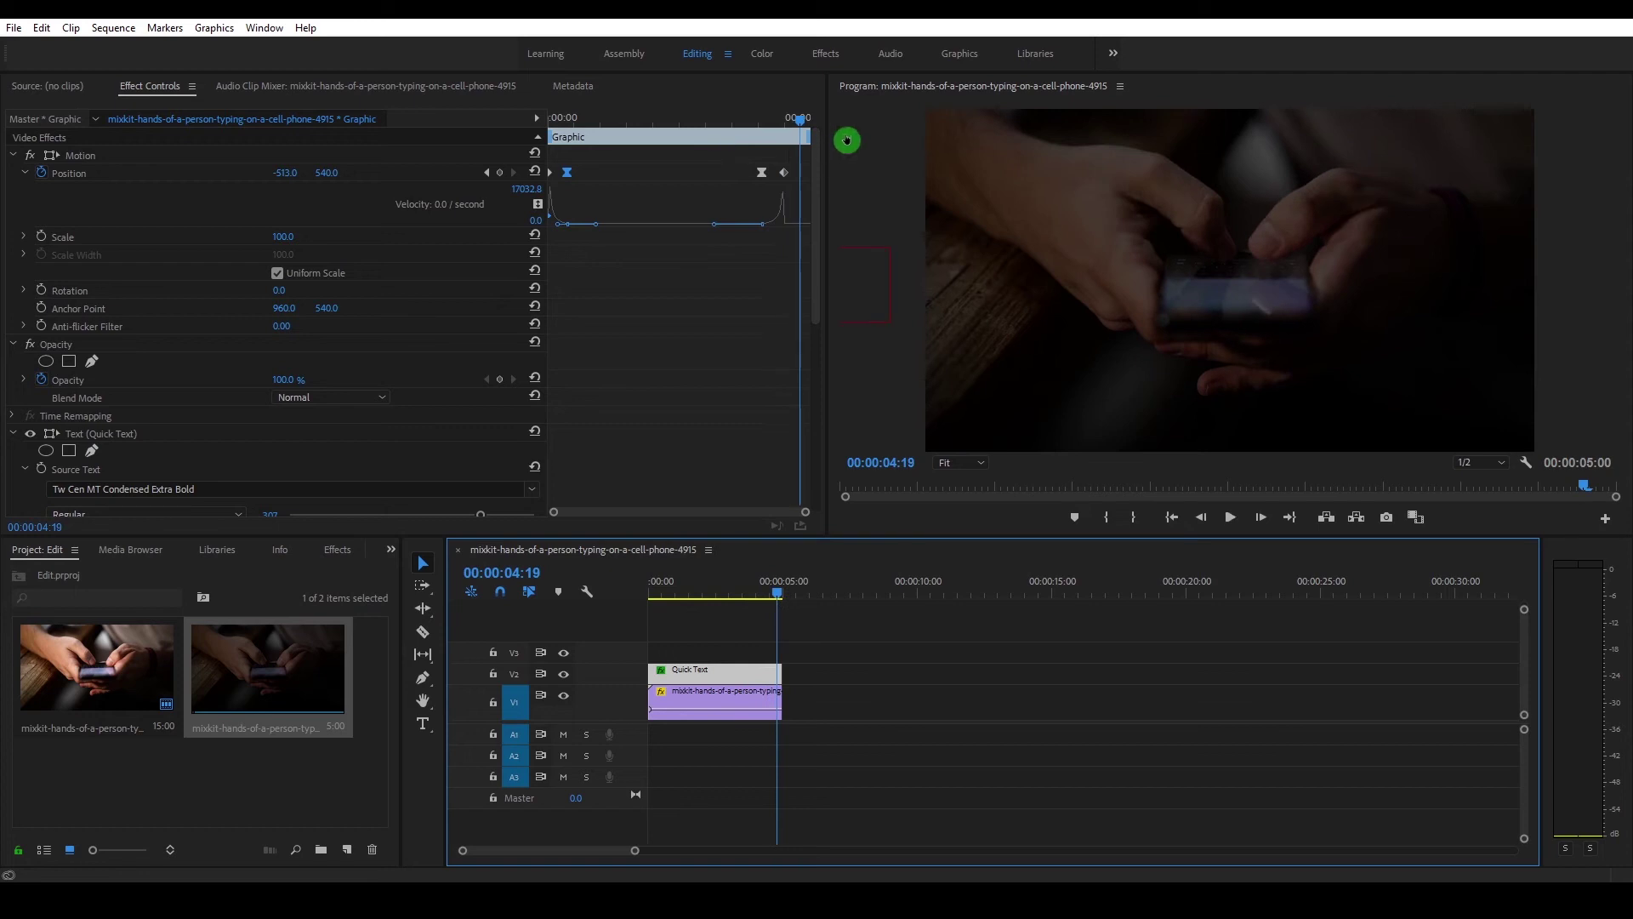
pyautogui.moveTo(804, 119); pyautogui.dragTo(776, 126)
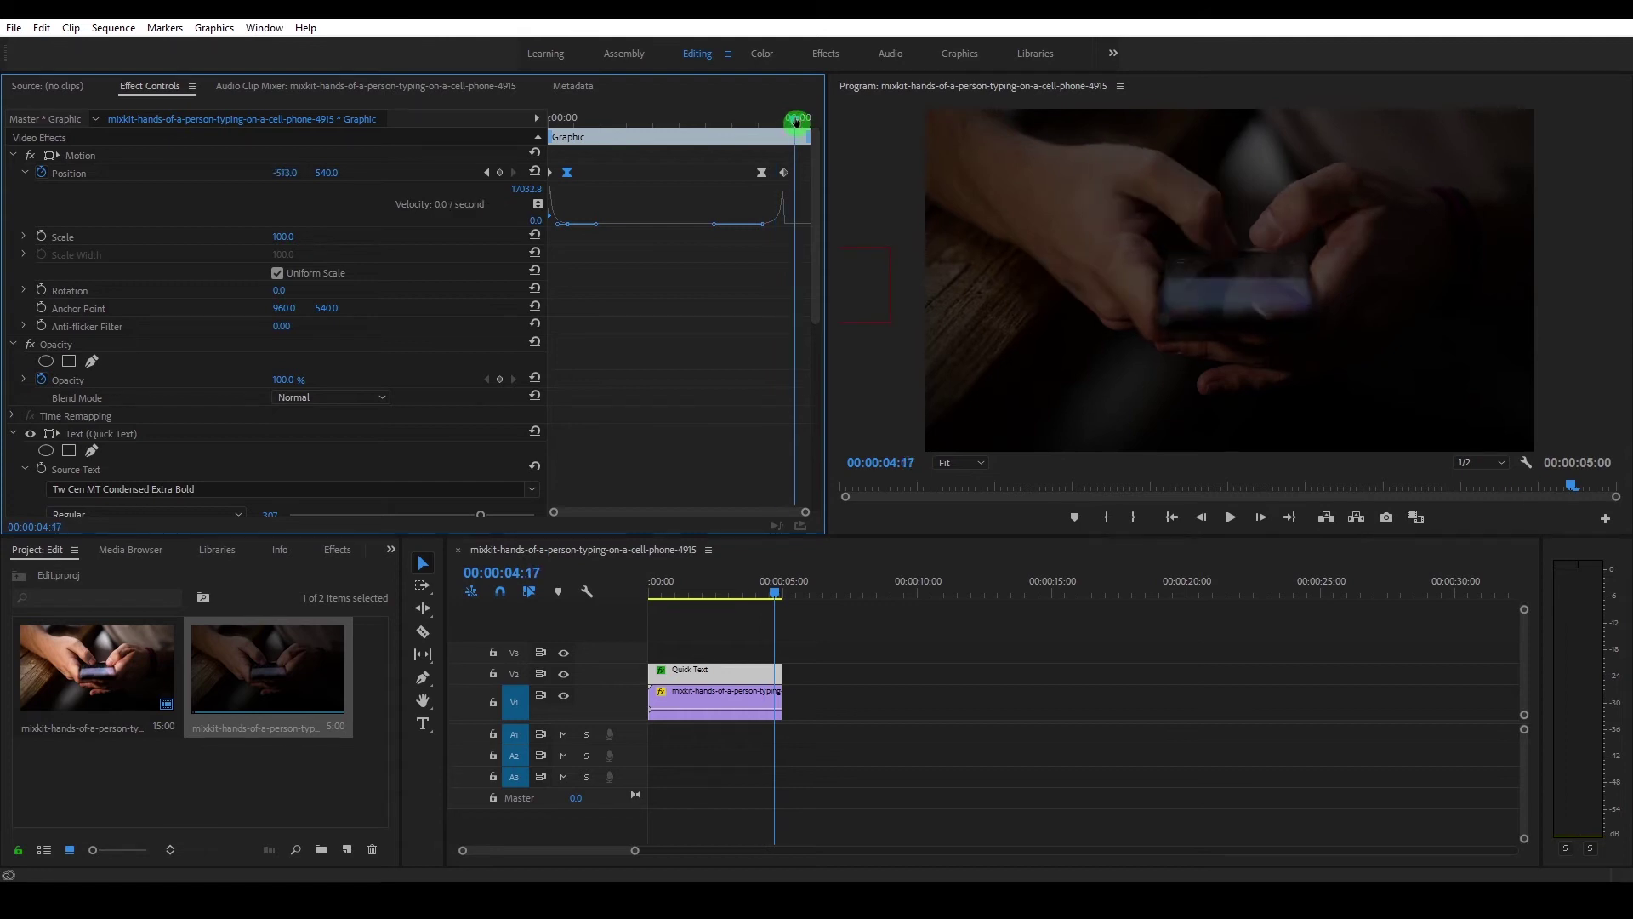
pyautogui.moveTo(776, 126); pyautogui.dragTo(510, 146)
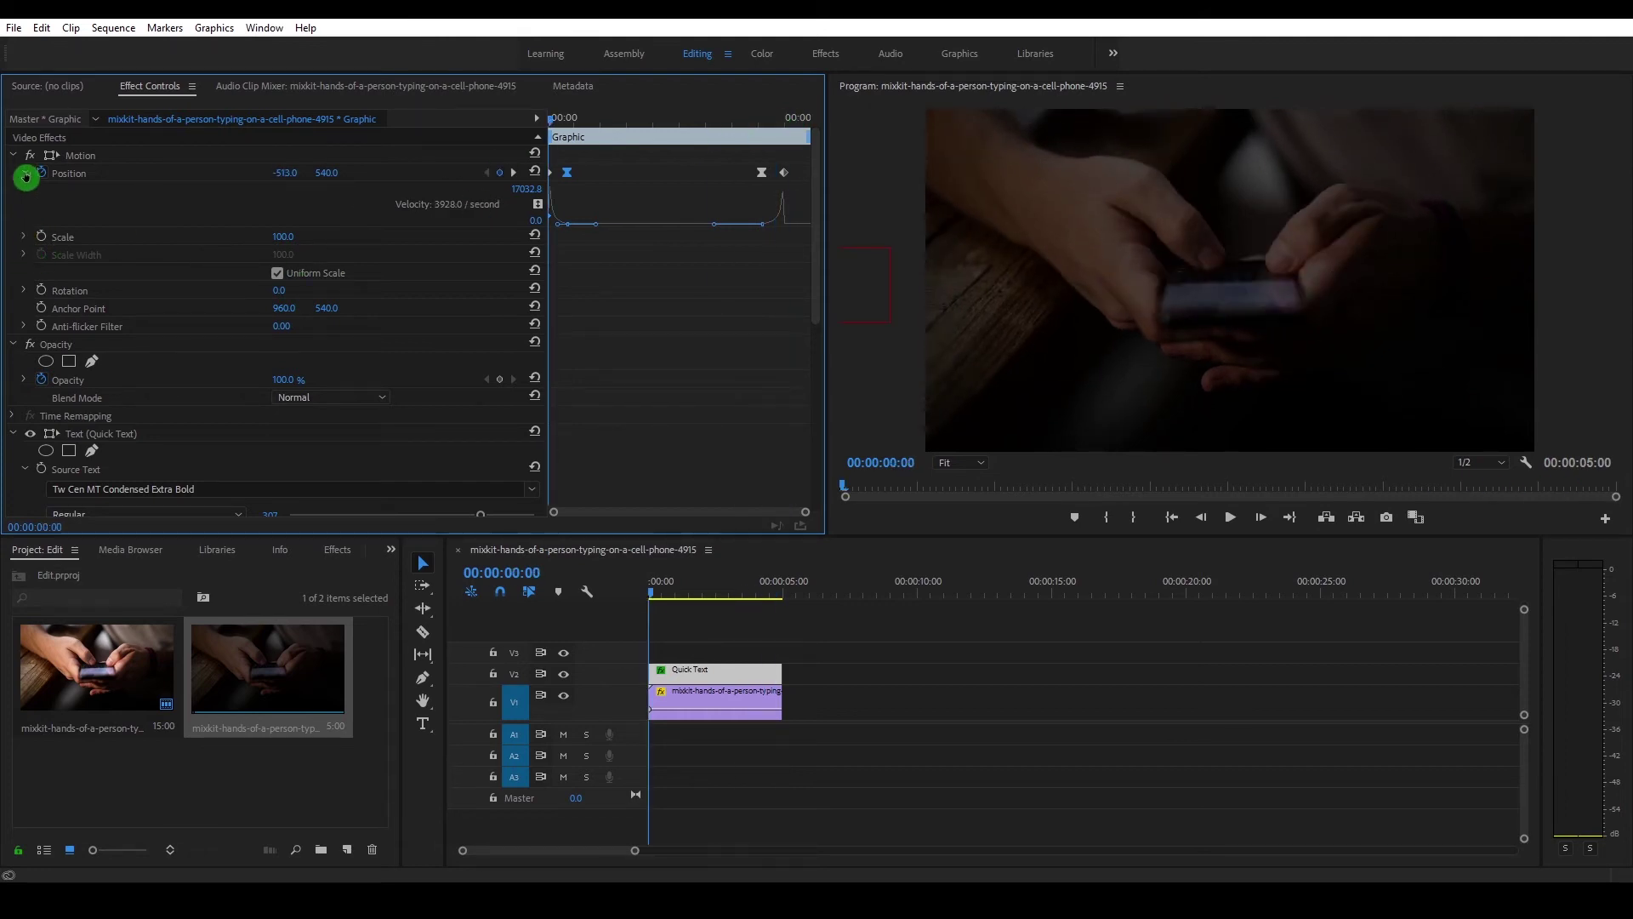
# Search the Effects panel for 'fast' and drag Obsolete > Fast Blur onto the Quick Text clip
pyautogui.click(17, 156)
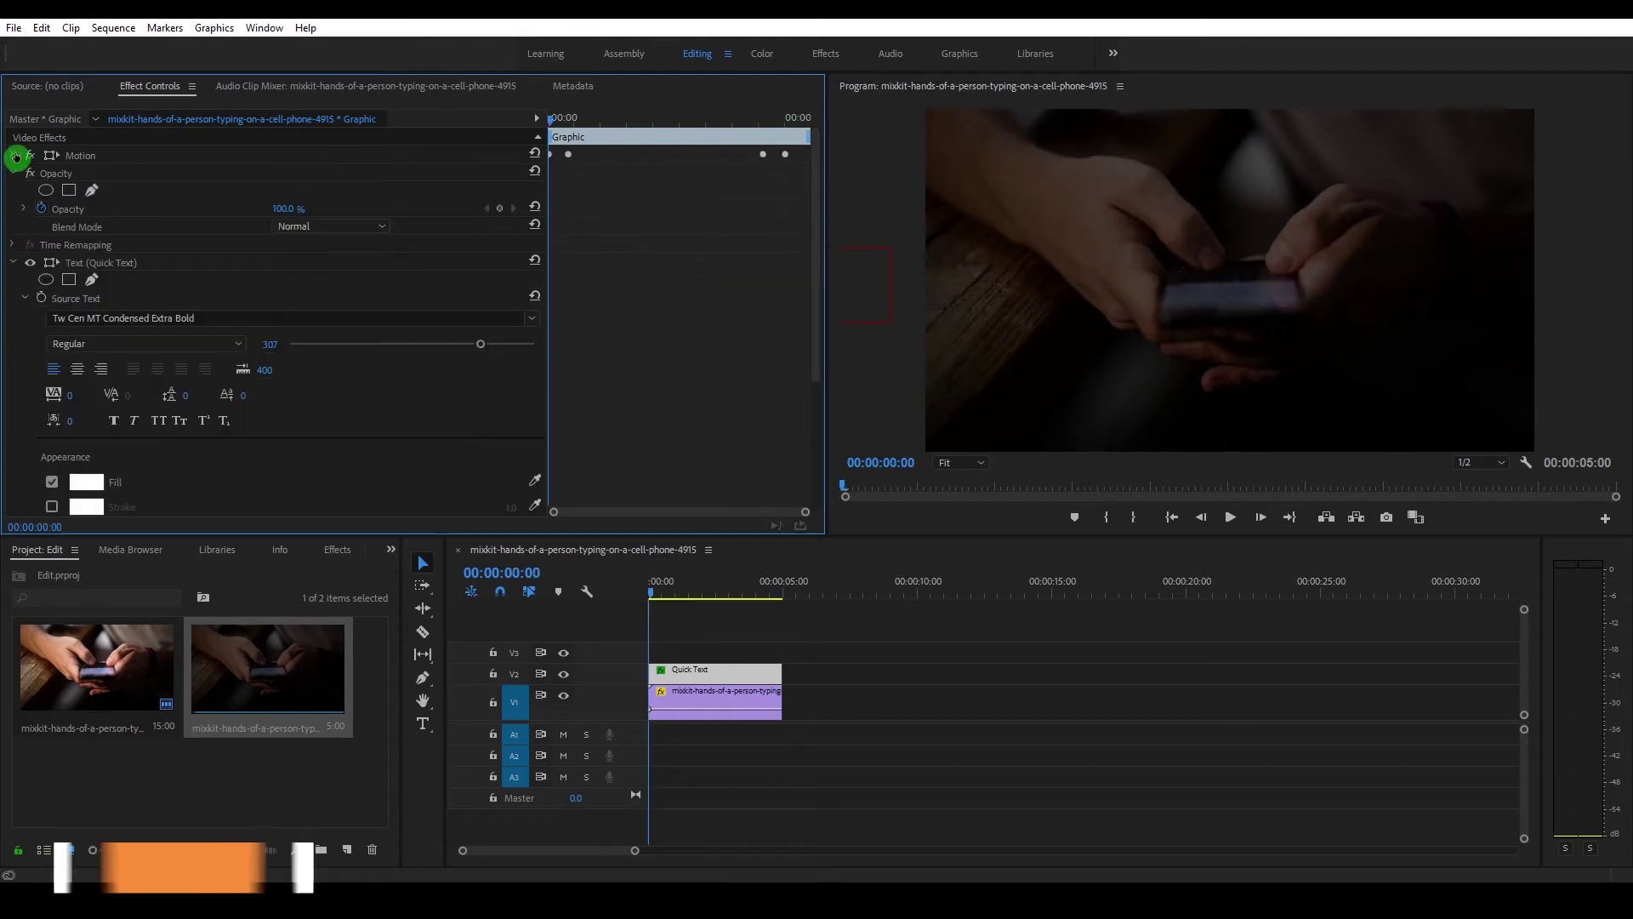
pyautogui.click(15, 263)
pyautogui.click(337, 549)
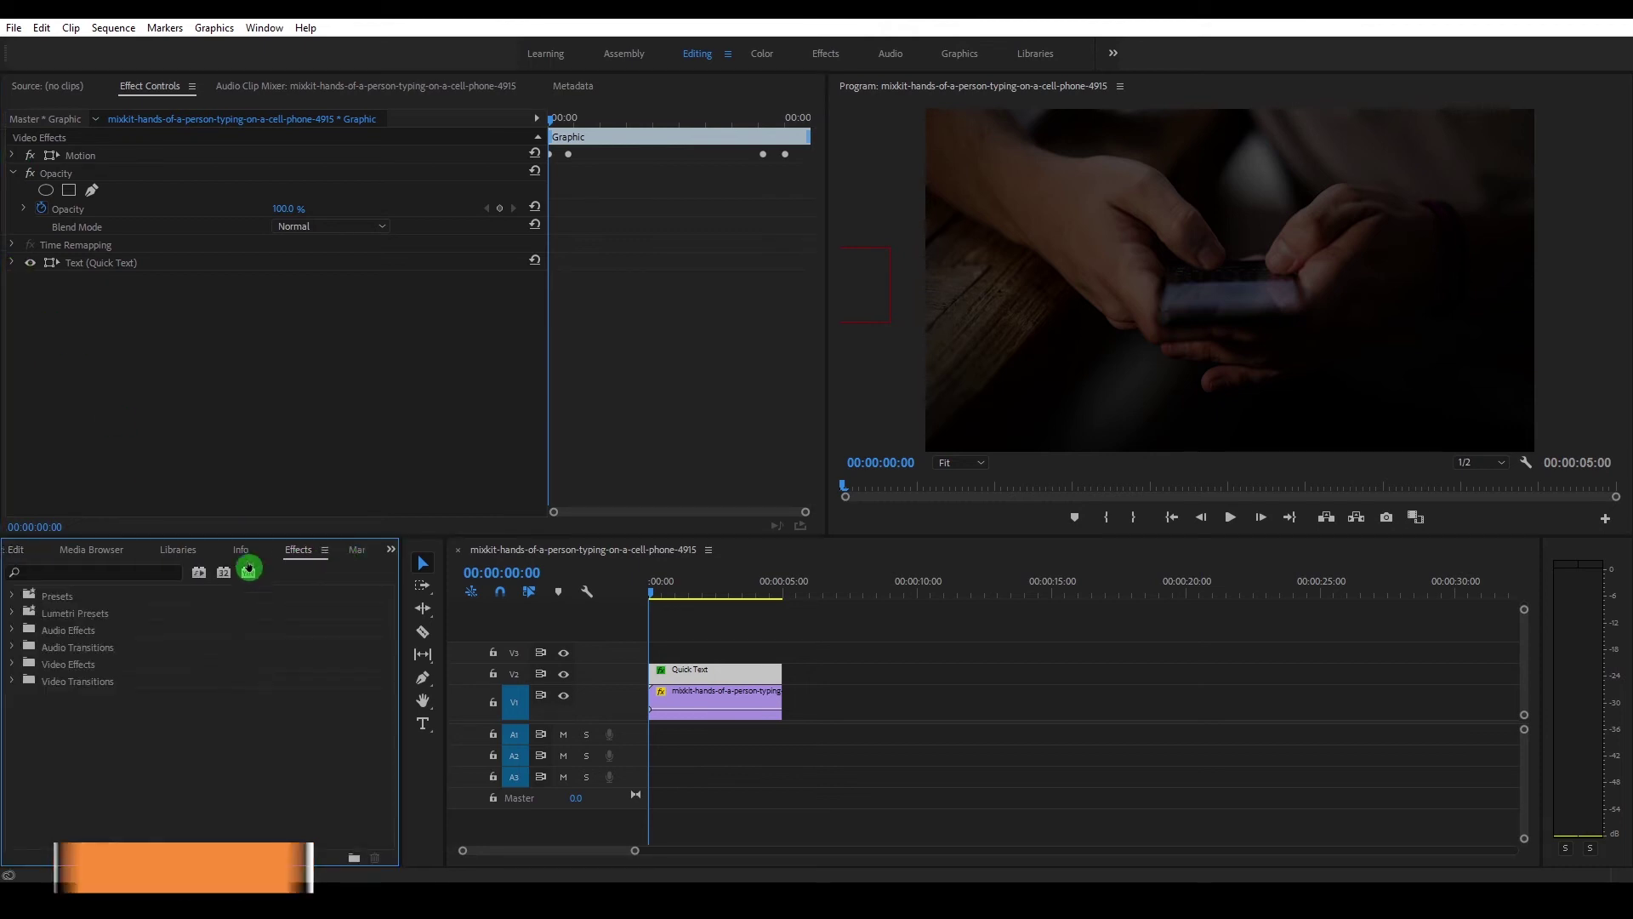
pyautogui.click(165, 570)
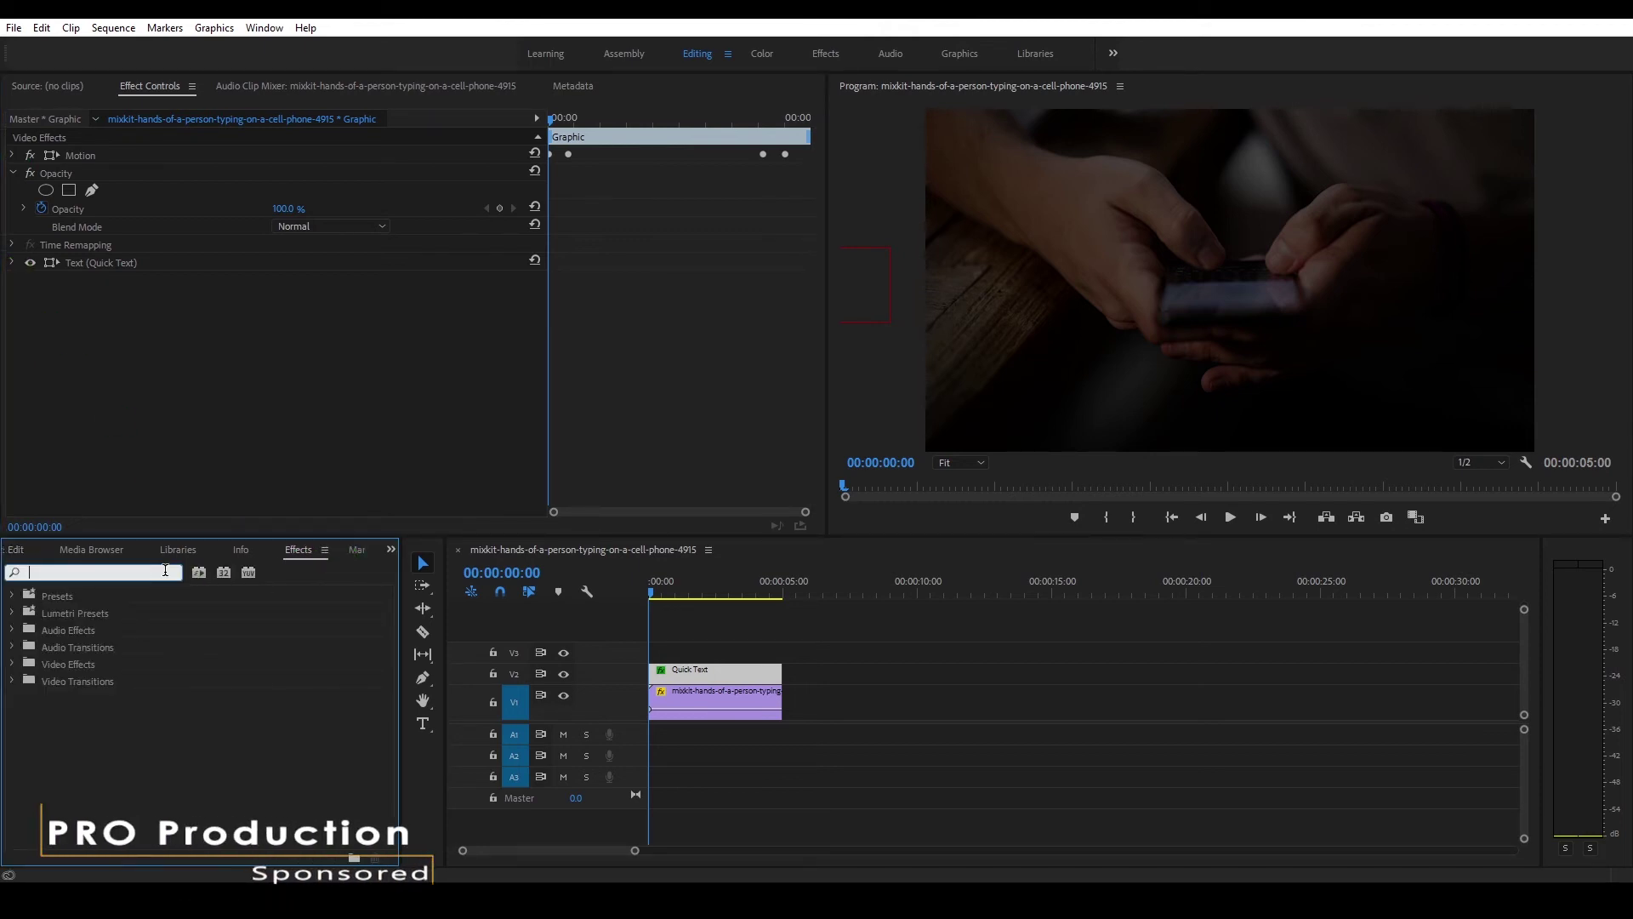
pyautogui.write('gau')
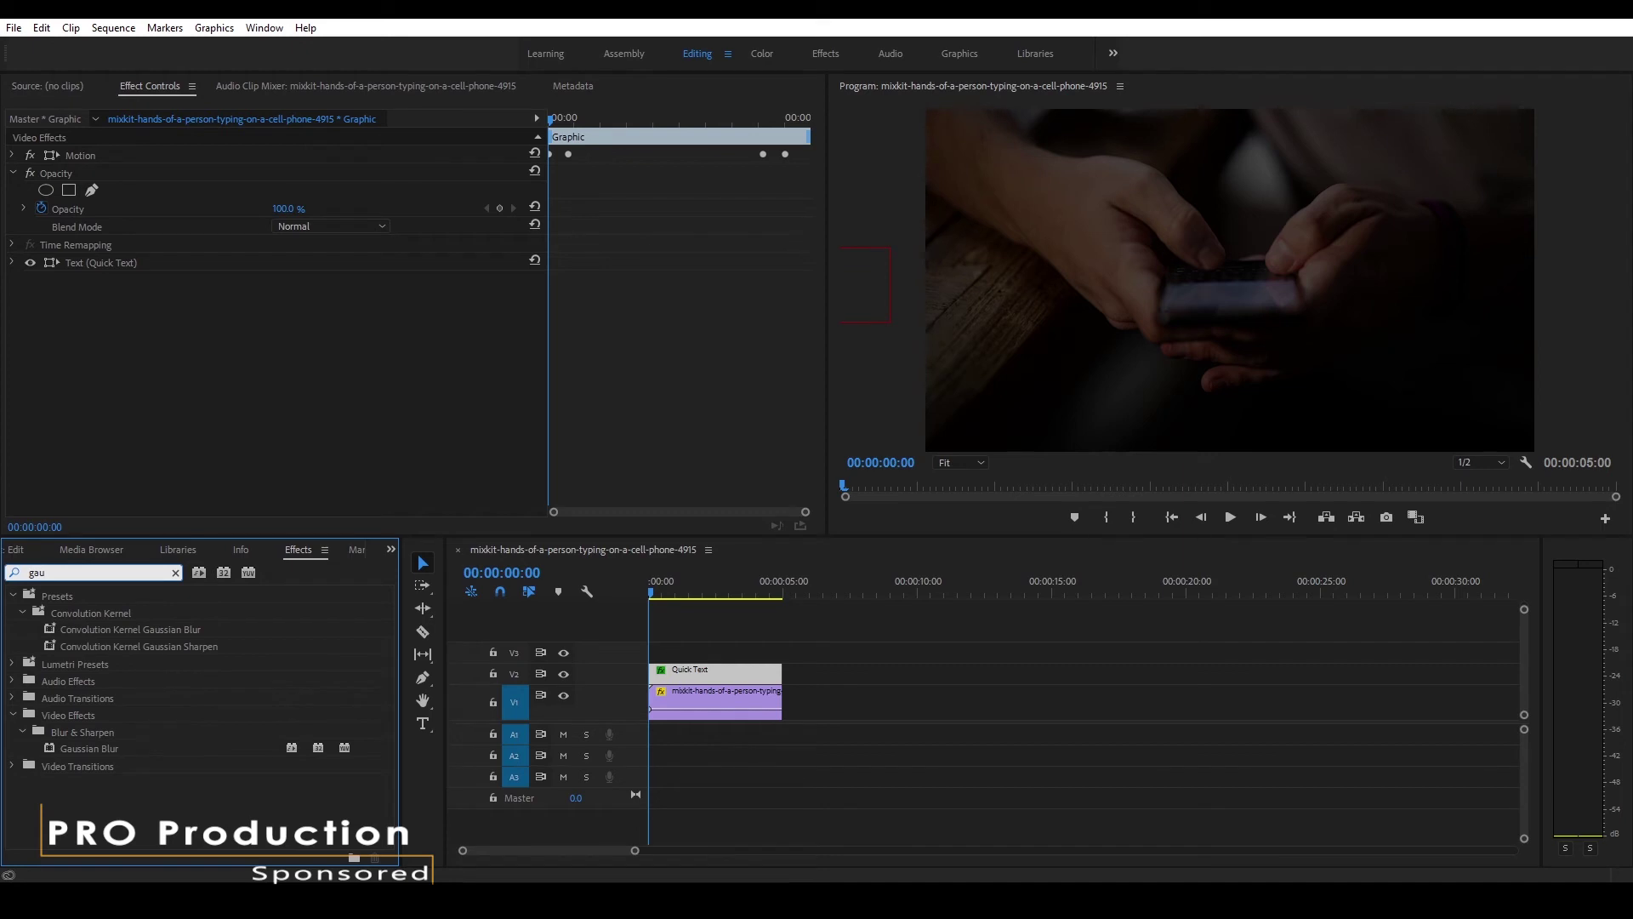
pyautogui.press('BackSpace')
pyautogui.press('BackSpace')
pyautogui.press('BackSpace')
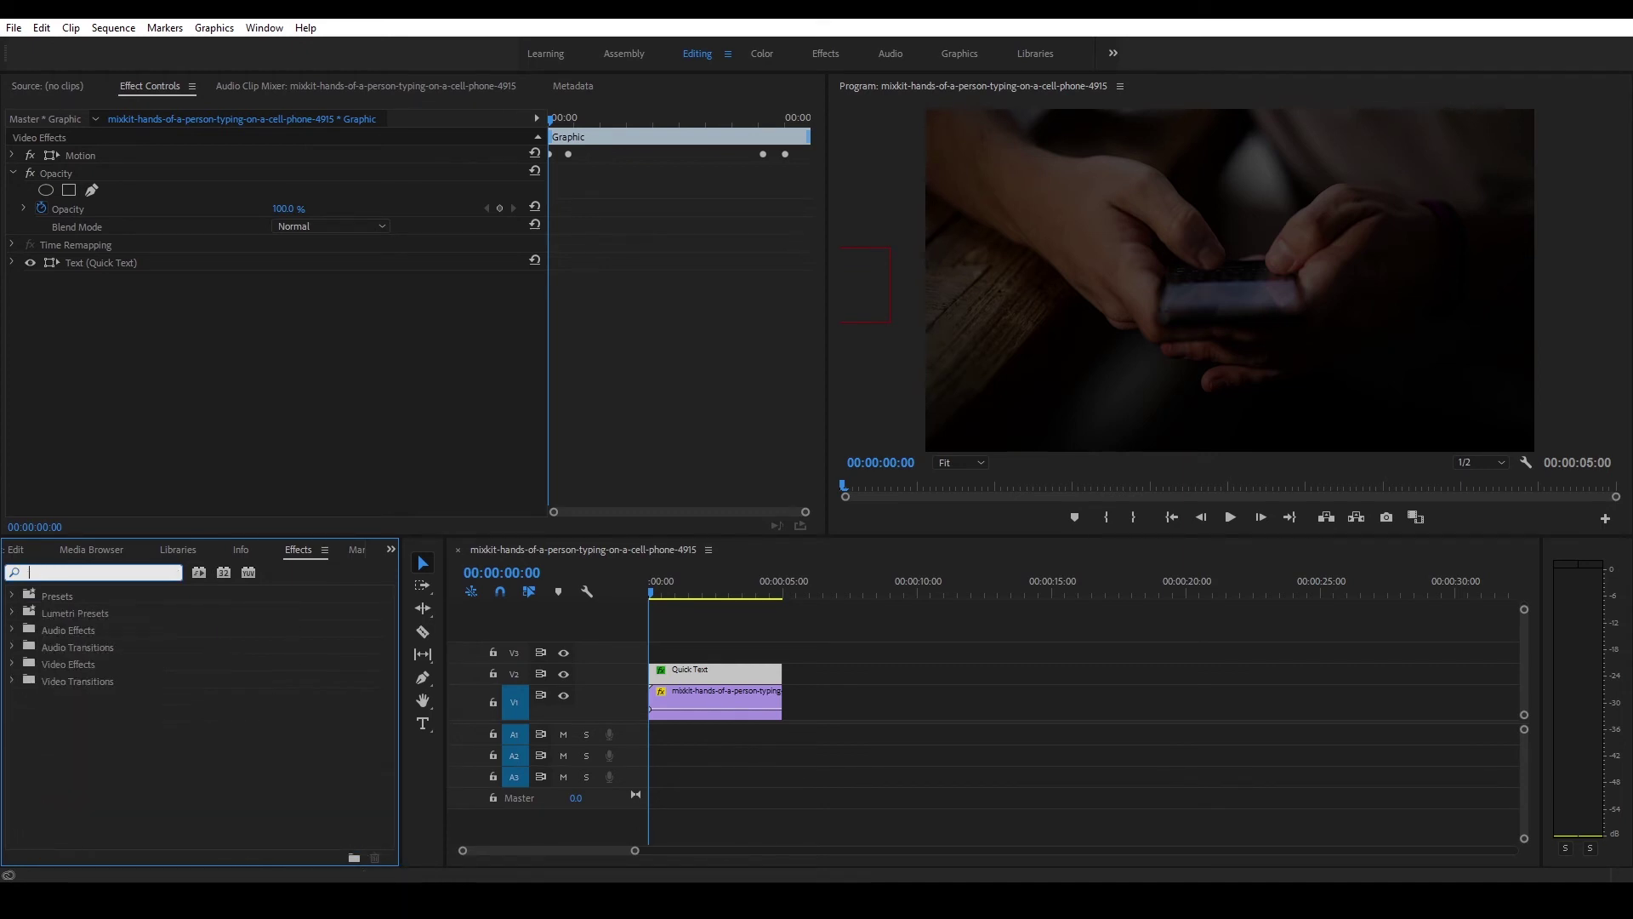
pyautogui.write('fast')
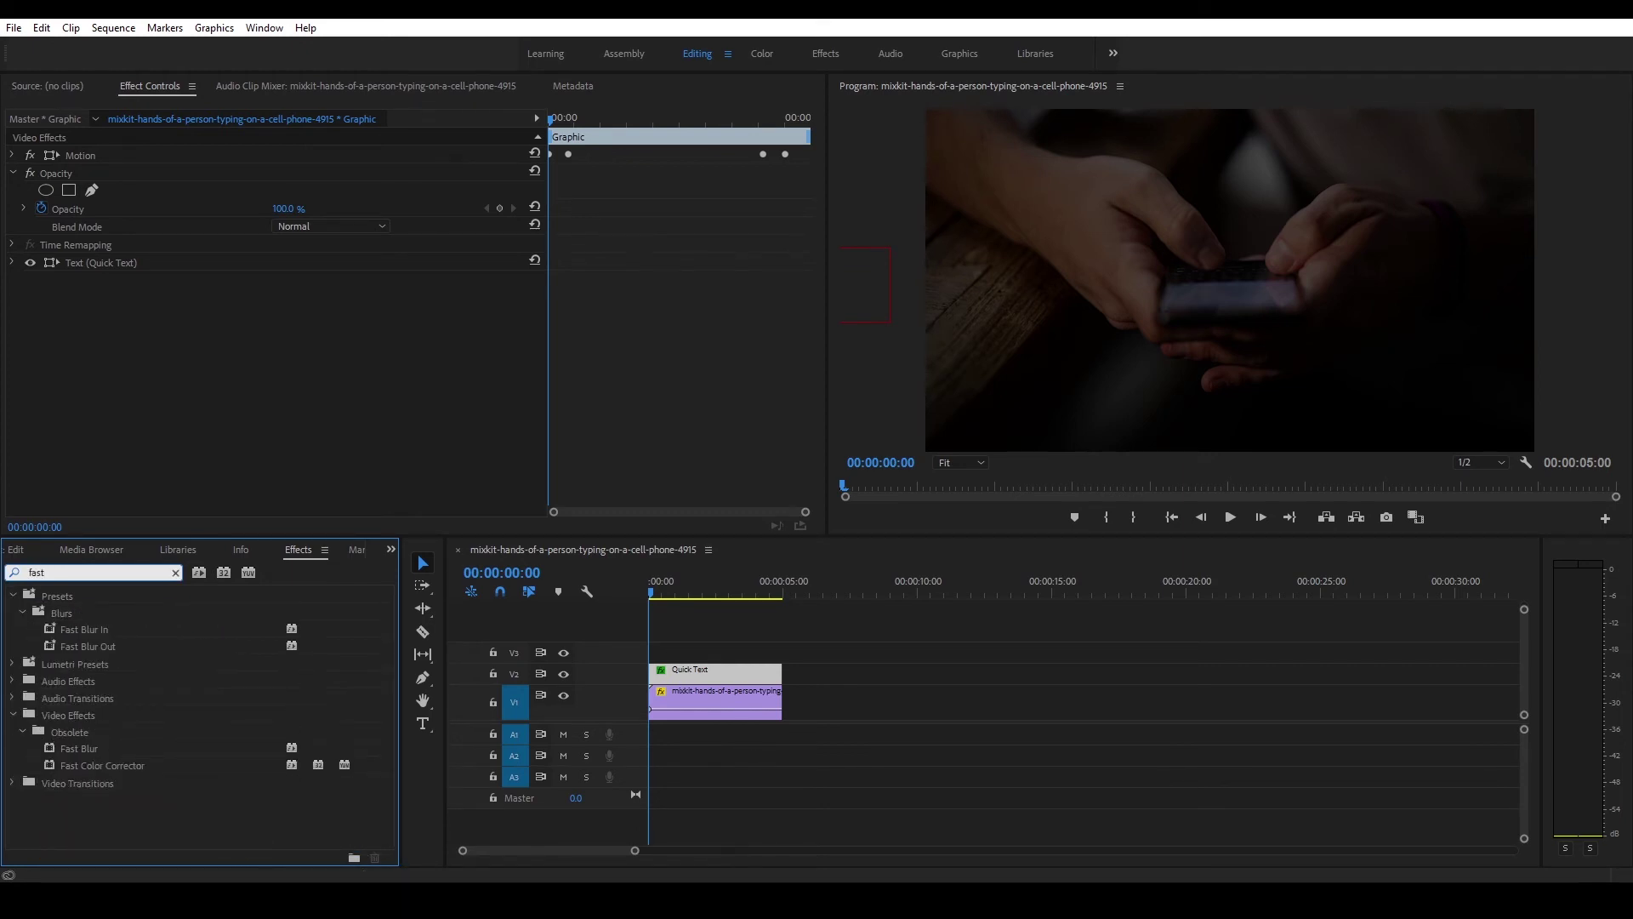
pyautogui.moveTo(79, 749); pyautogui.dragTo(688, 669)
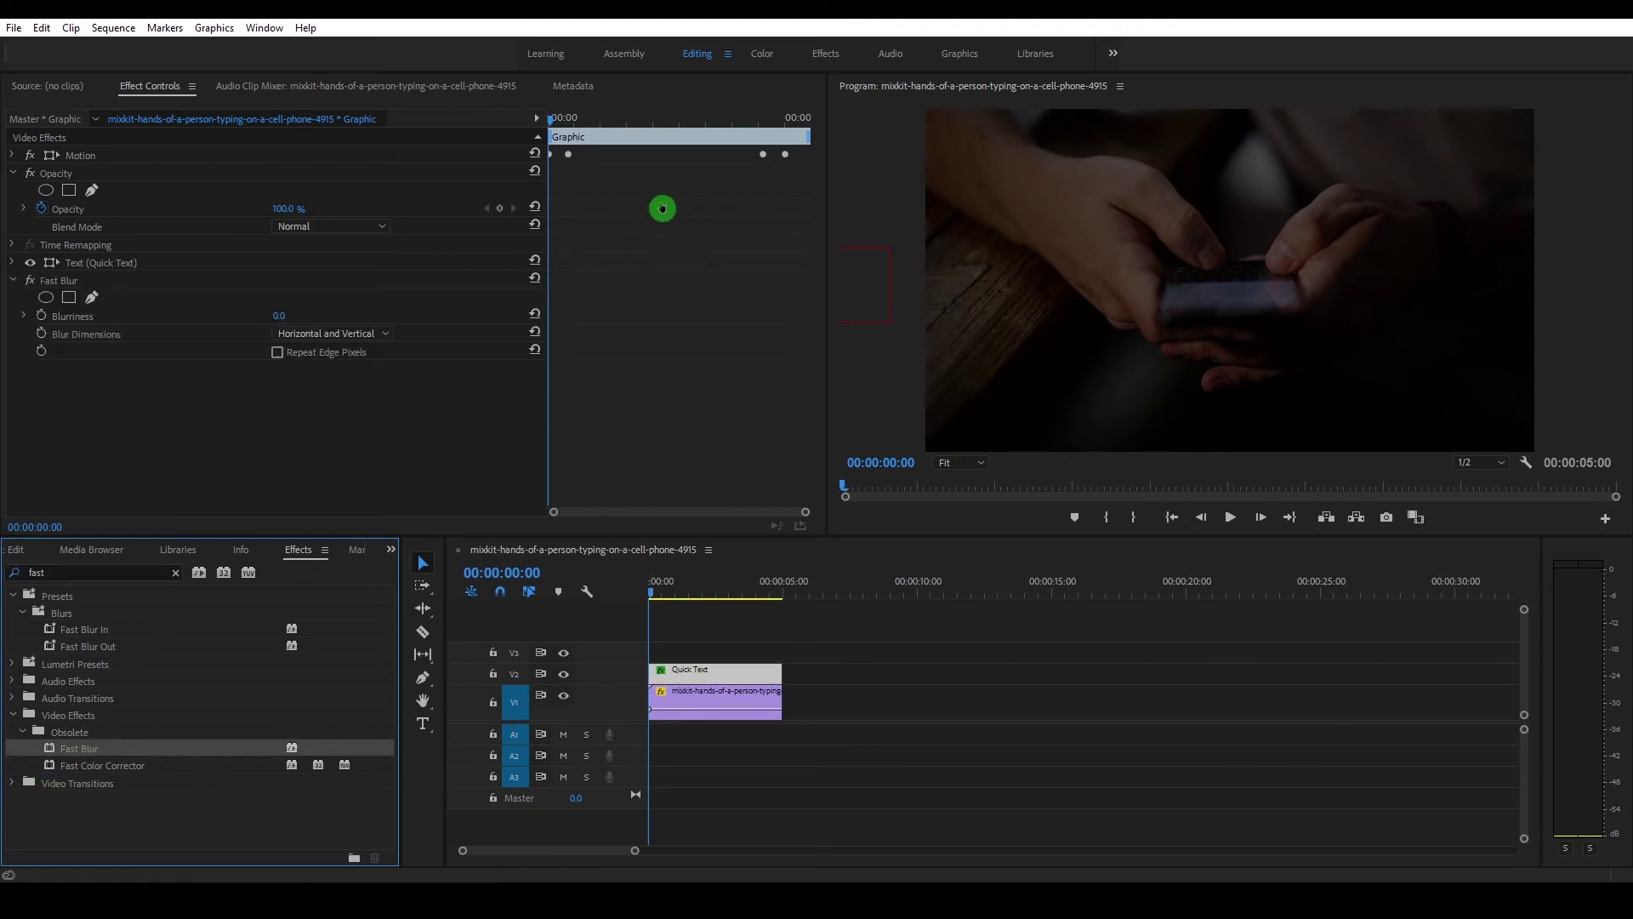
# Add a Blurriness keyframe of 0 at the title's landing Position keyframe
pyautogui.click(13, 155)
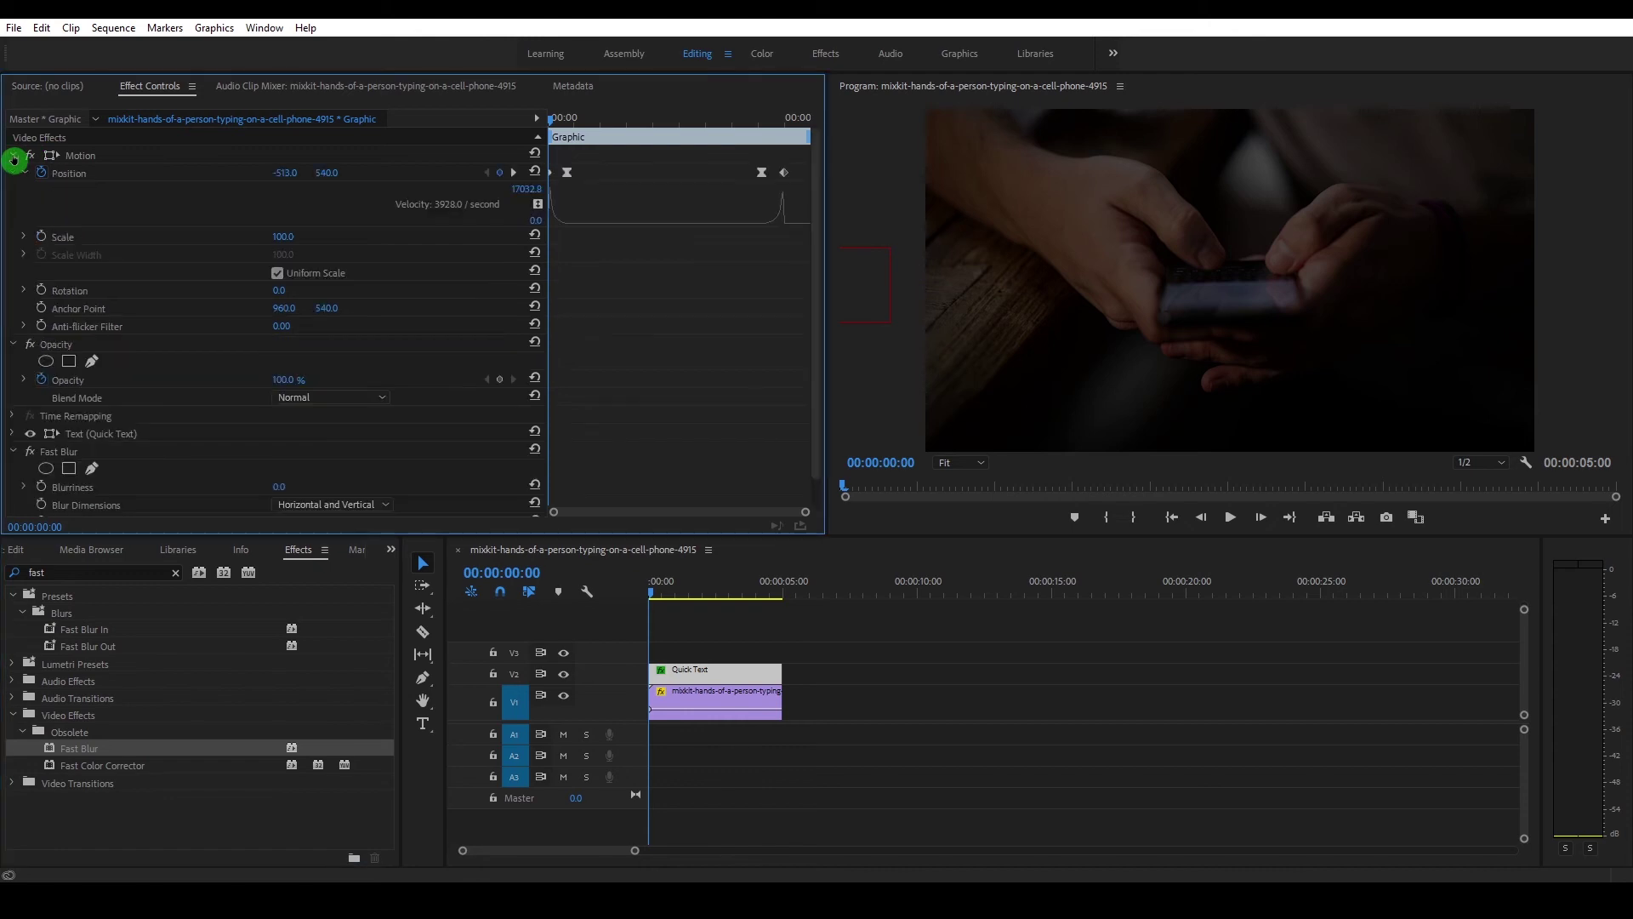
pyautogui.click(14, 345)
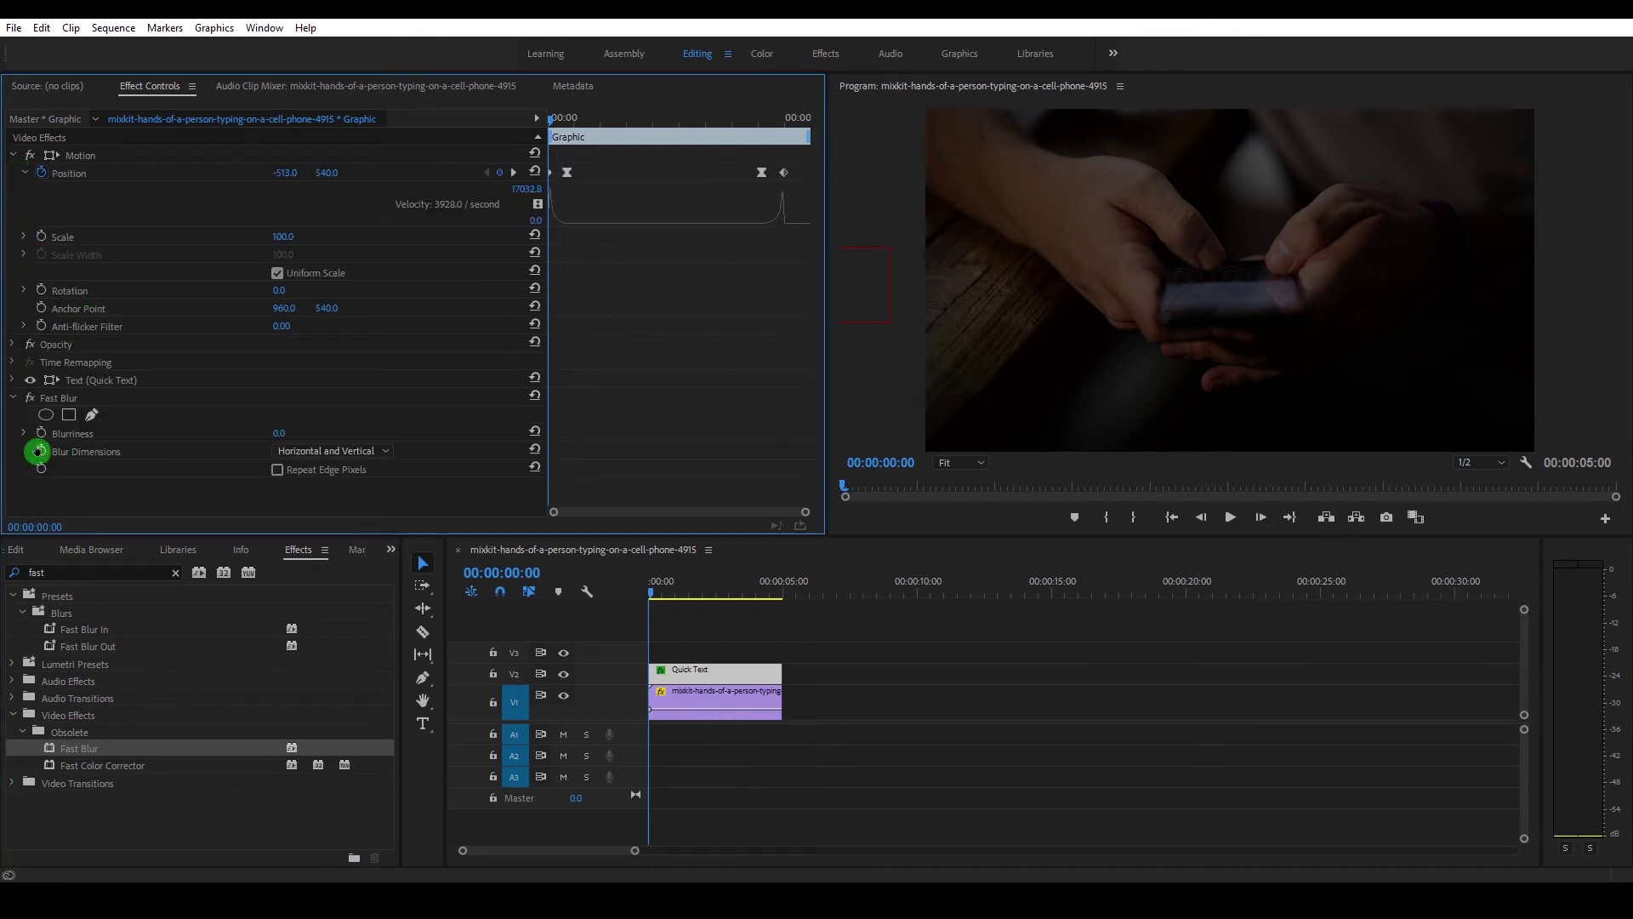
pyautogui.click(100, 402)
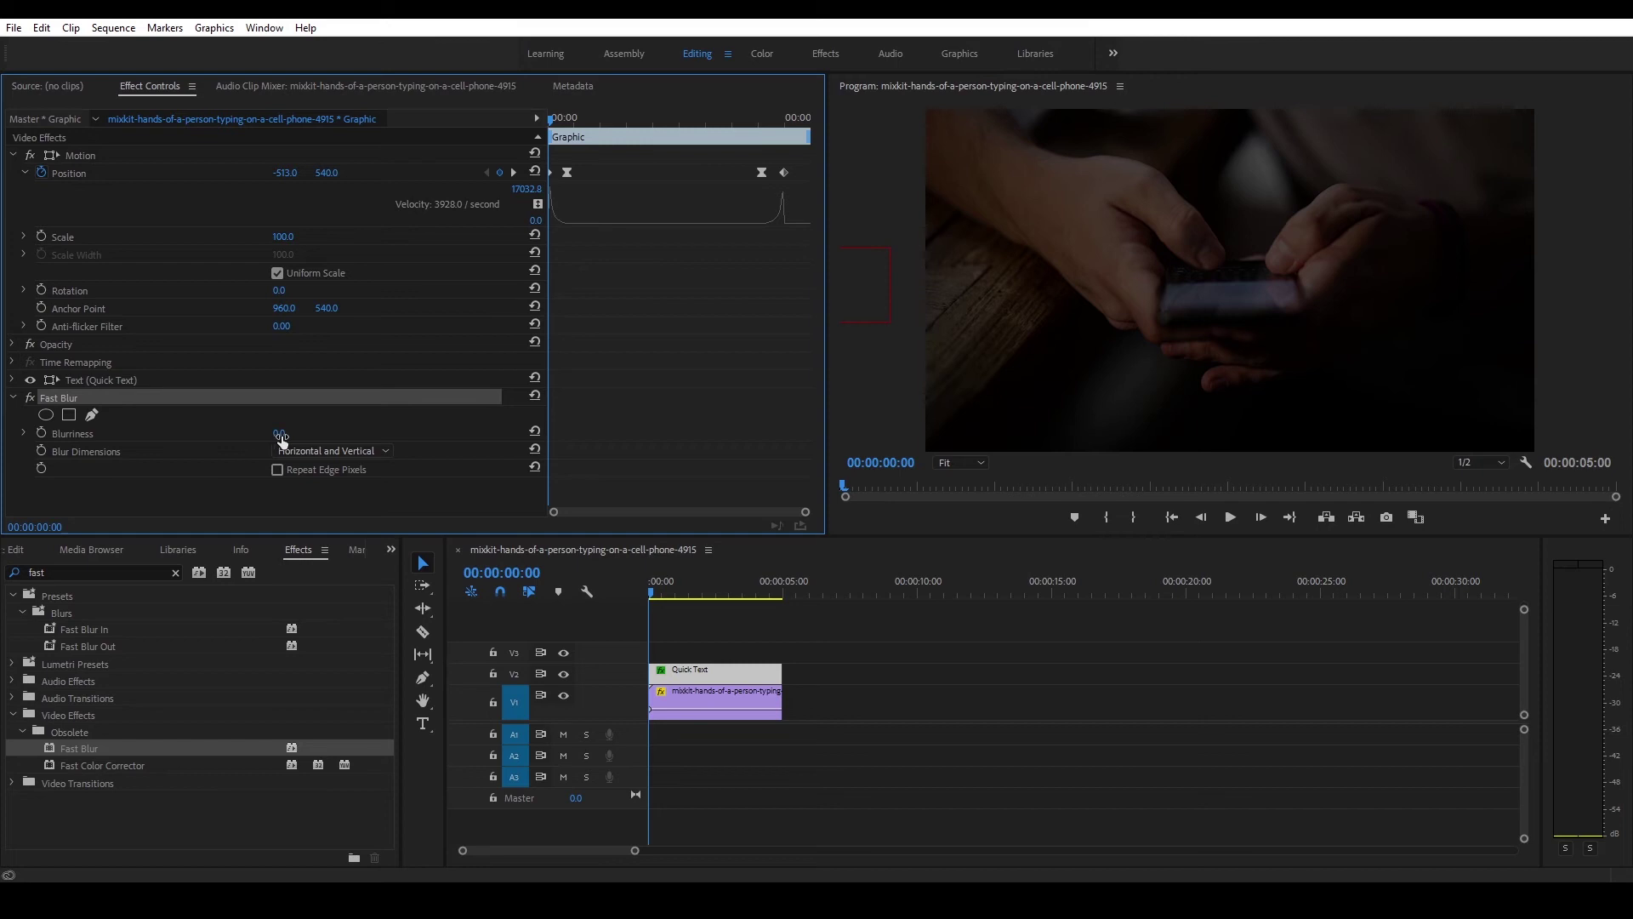
pyautogui.moveTo(565, 120)
pyautogui.mouseDown()
pyautogui.moveTo(536, 119)
pyautogui.moveTo(565, 111)
pyautogui.mouseUp()
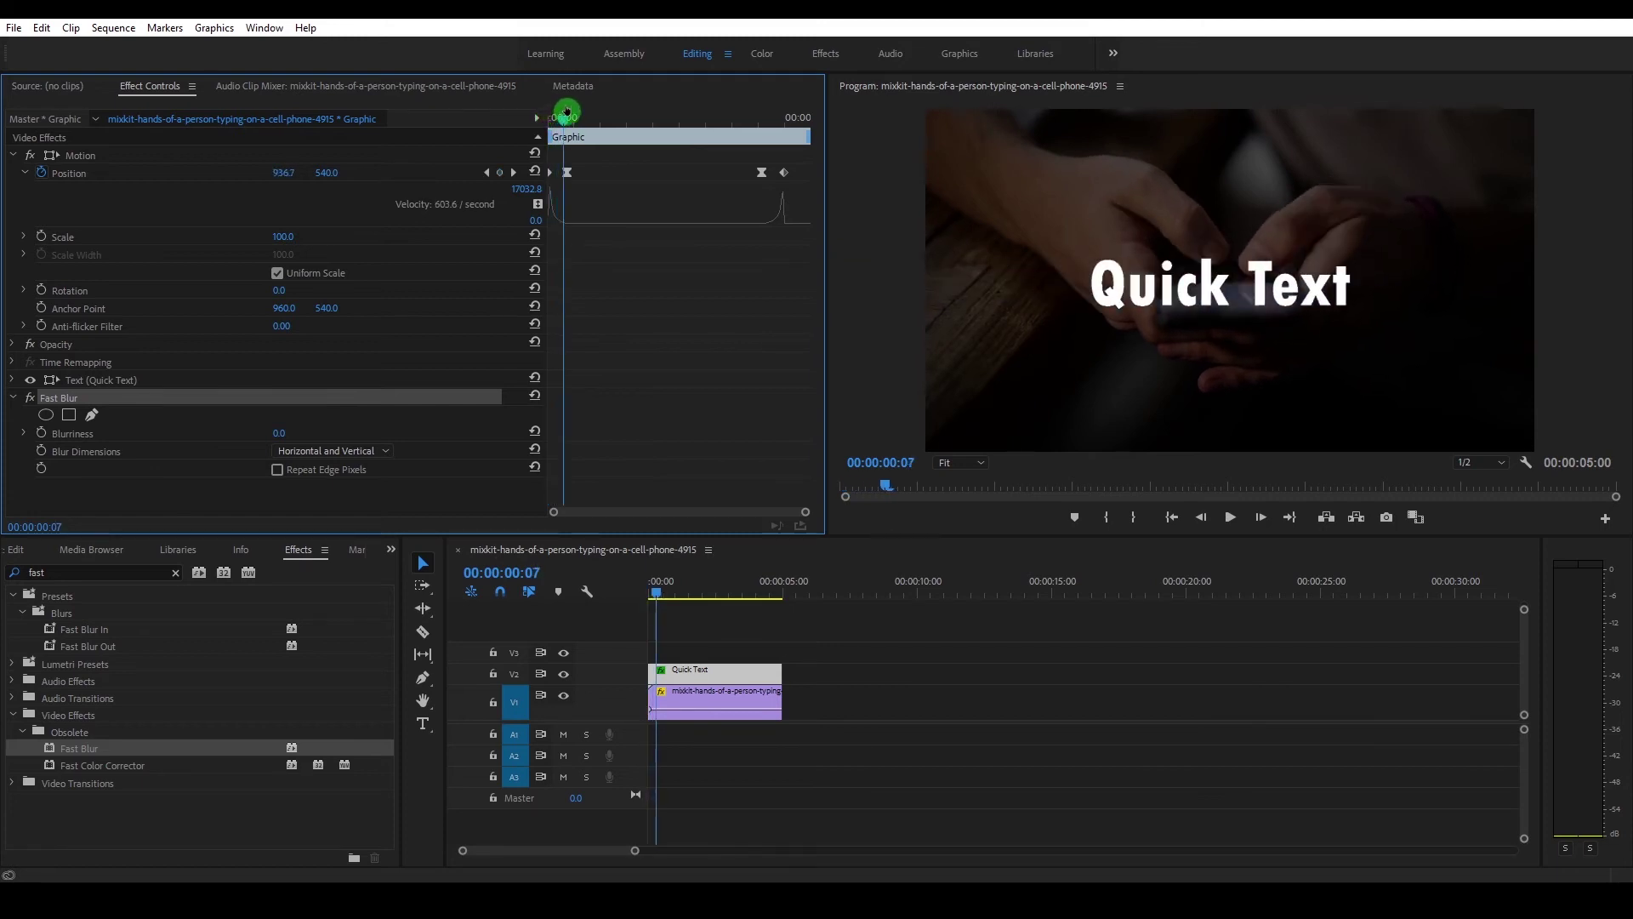
pyautogui.click(513, 174)
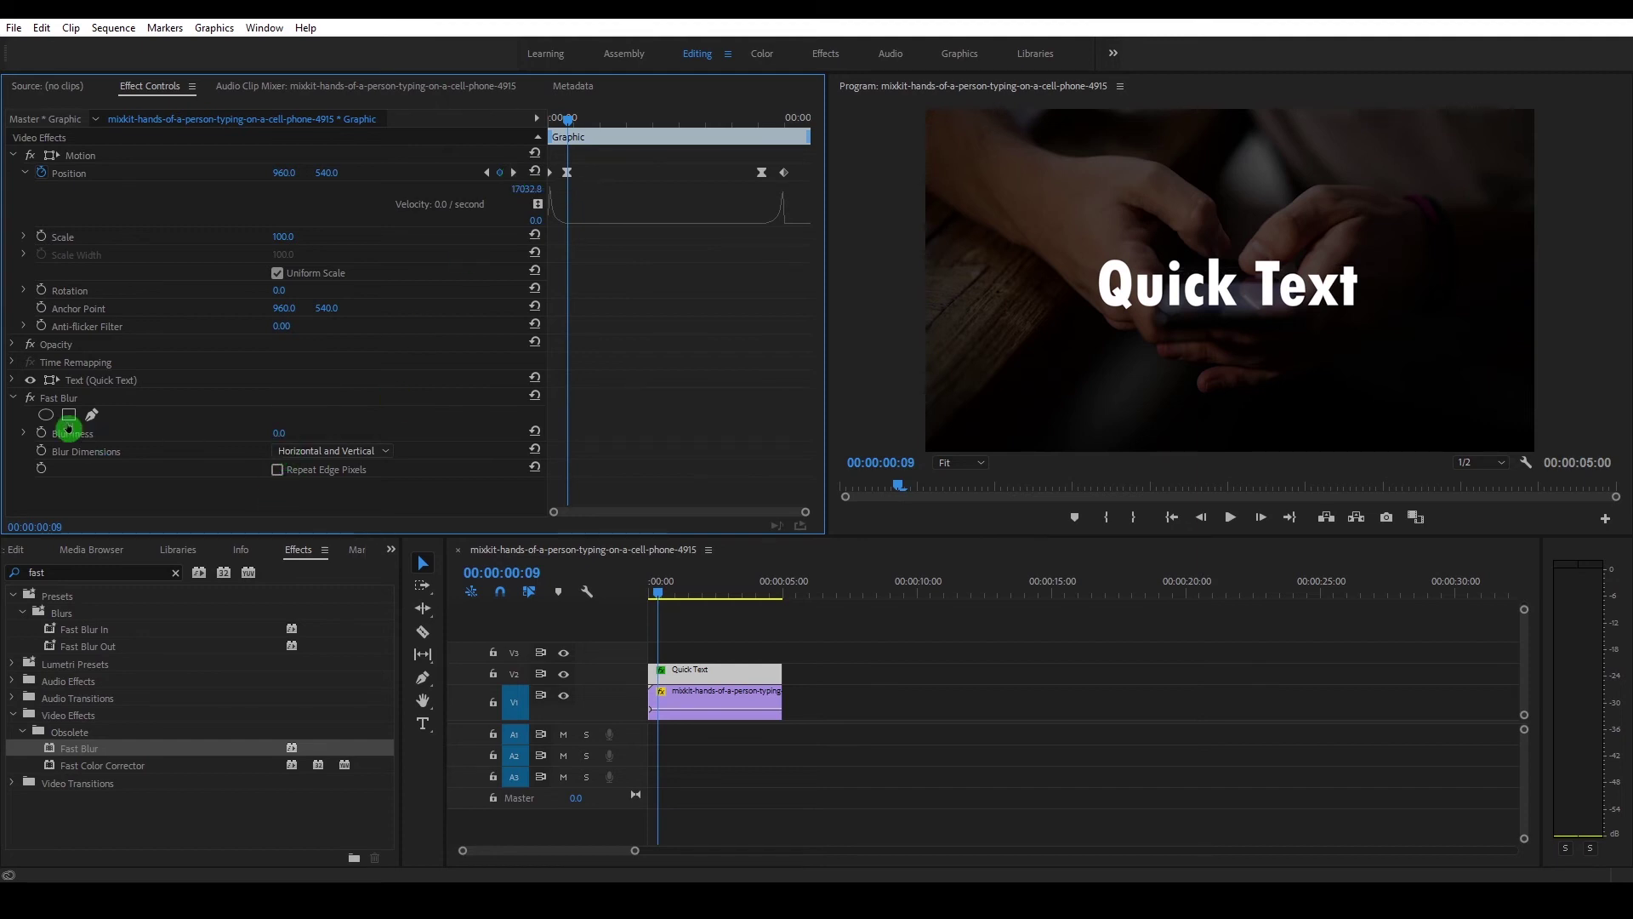
pyautogui.click(41, 432)
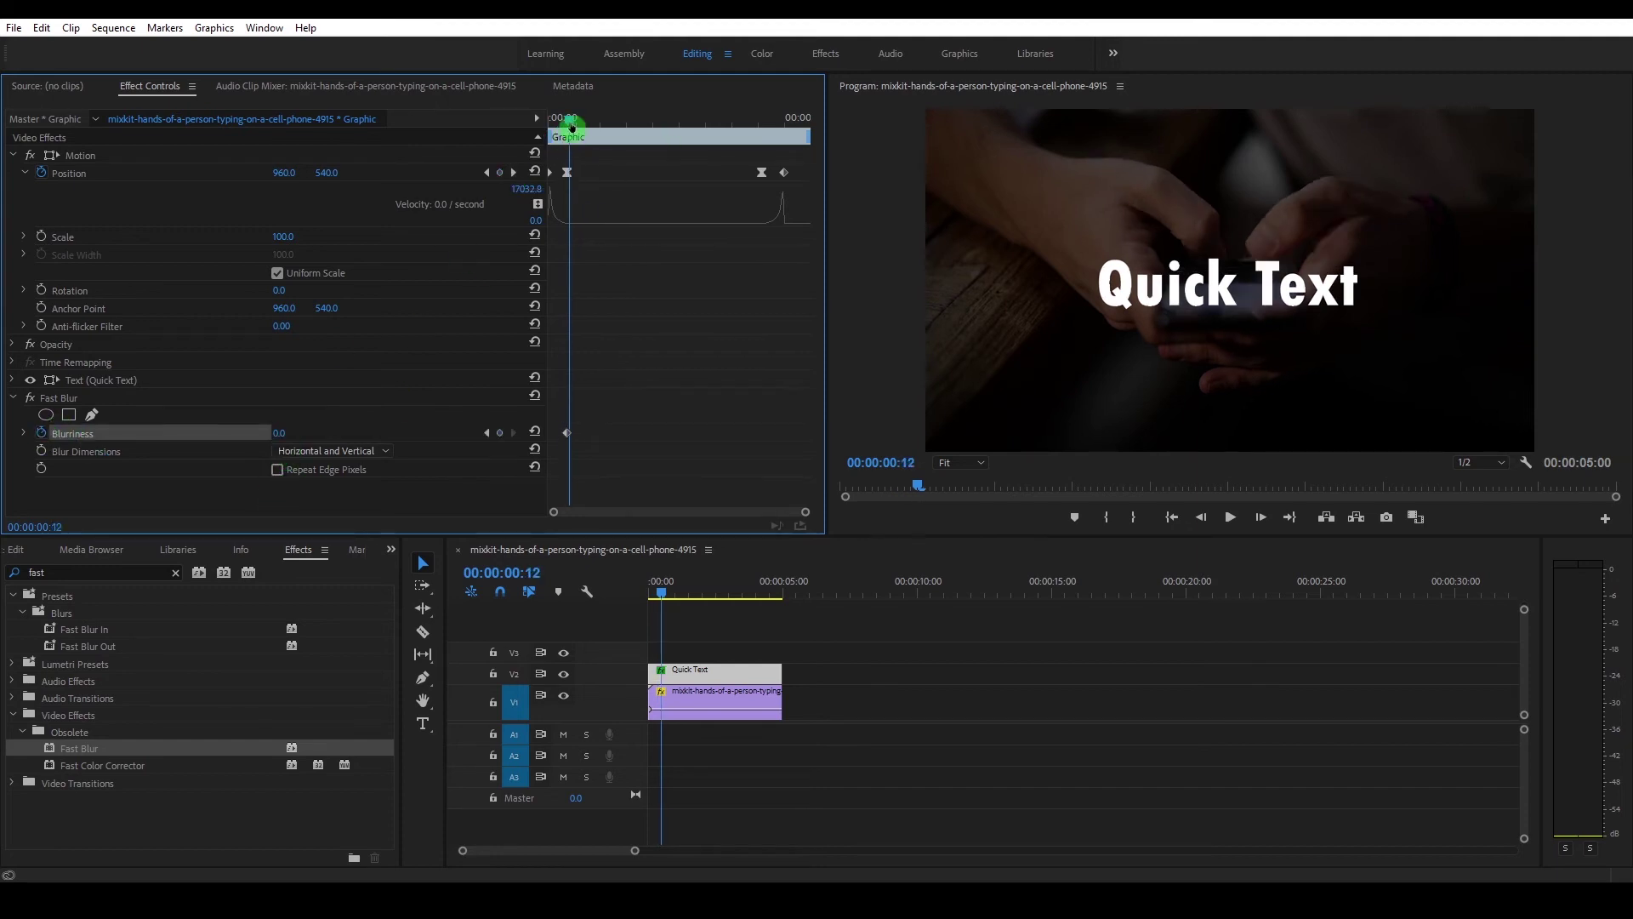
# Set Blurriness to 54 at 00:00:00:00 and play back the blur-and-slide animation
pyautogui.moveTo(568, 119); pyautogui.dragTo(539, 134)
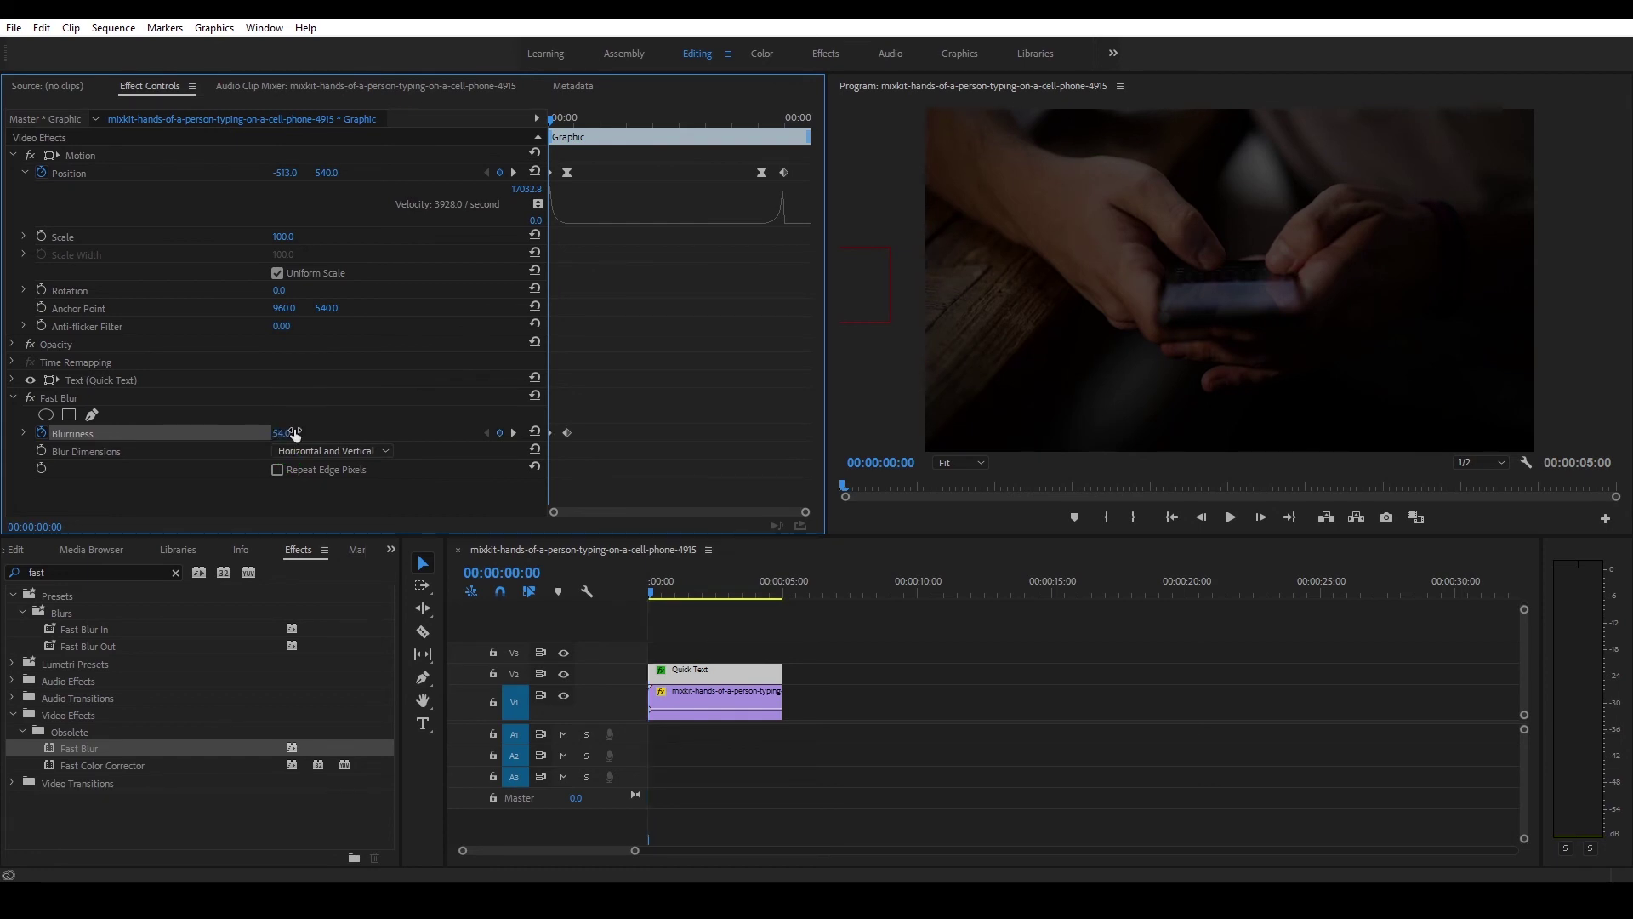
pyautogui.press('space')
pyautogui.click(575, 115)
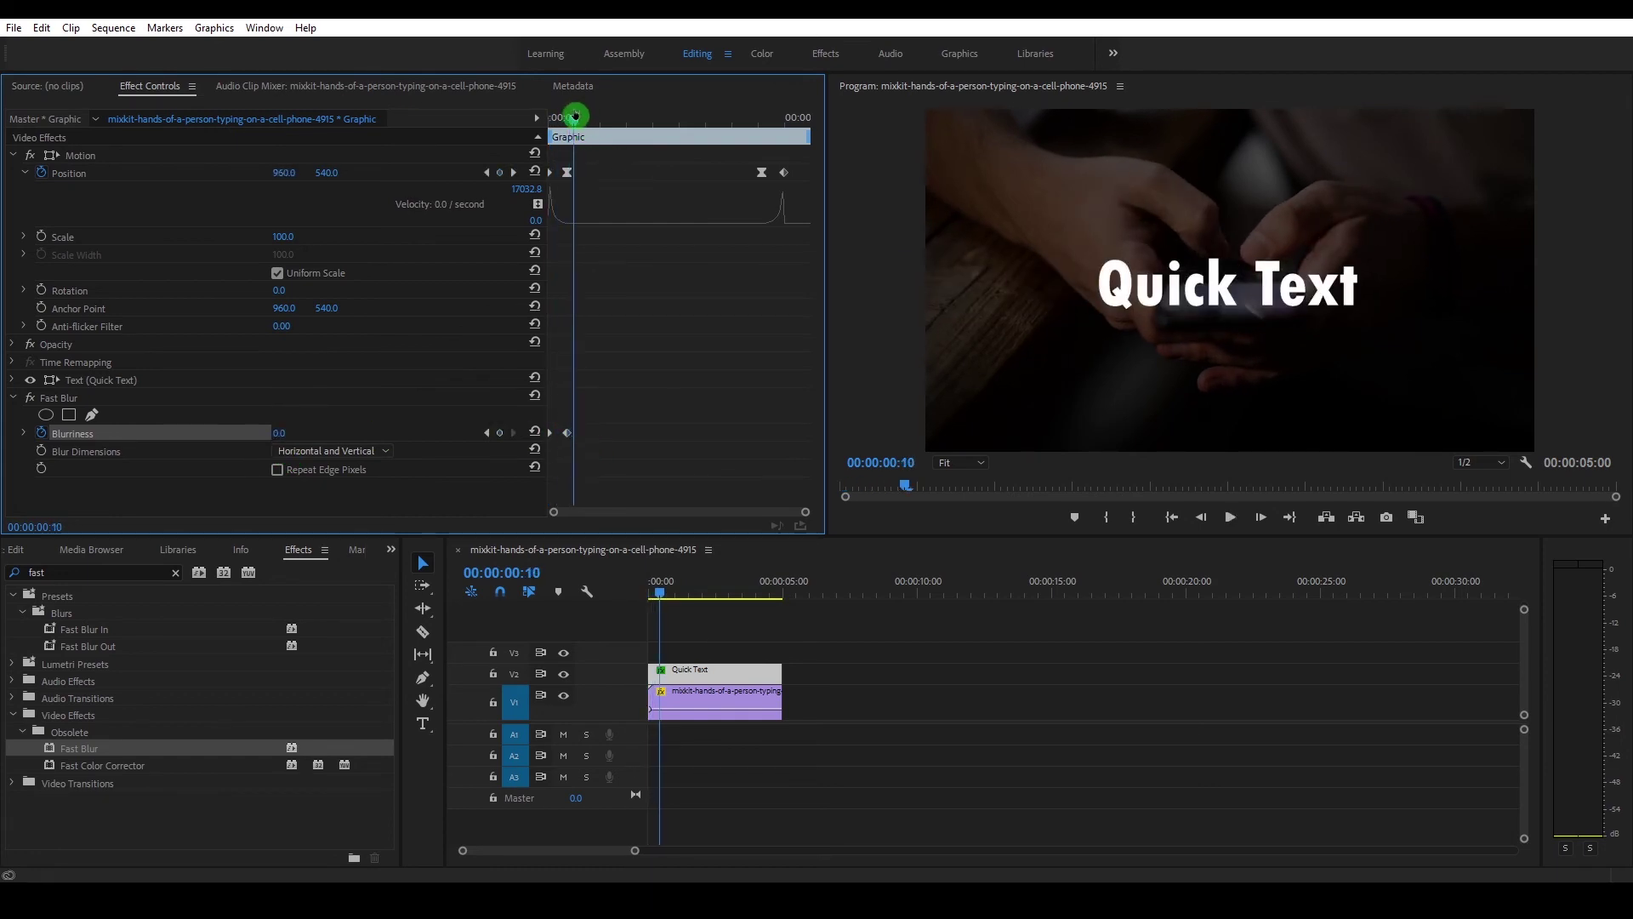
pyautogui.moveTo(575, 115); pyautogui.dragTo(536, 120)
pyautogui.press('space')
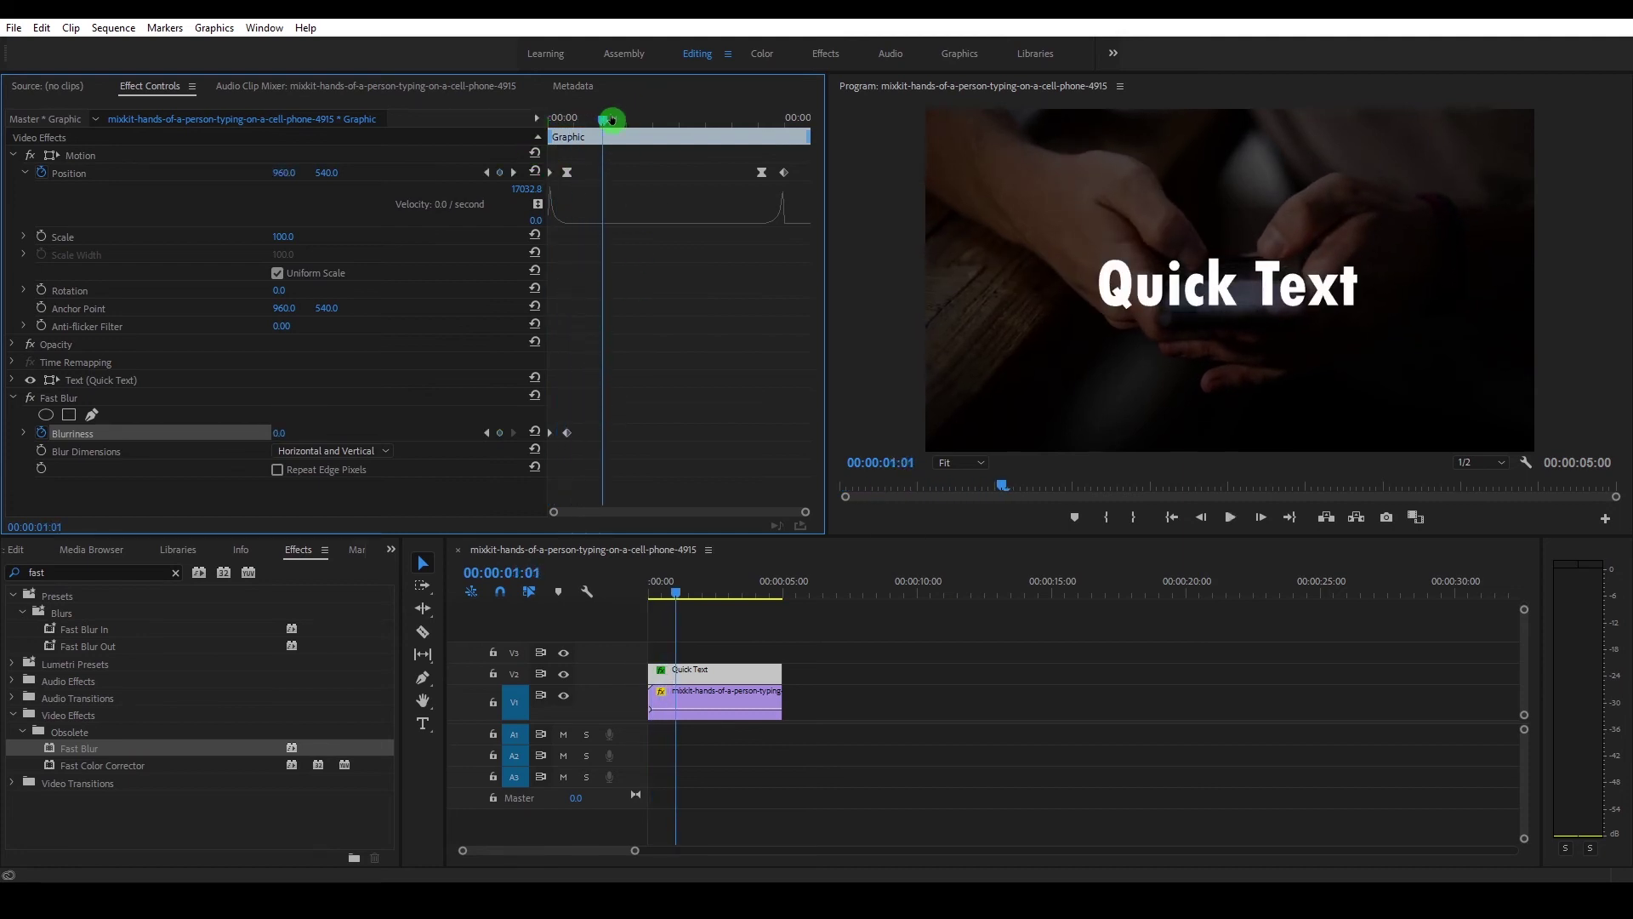
pyautogui.moveTo(612, 120); pyautogui.dragTo(545, 129)
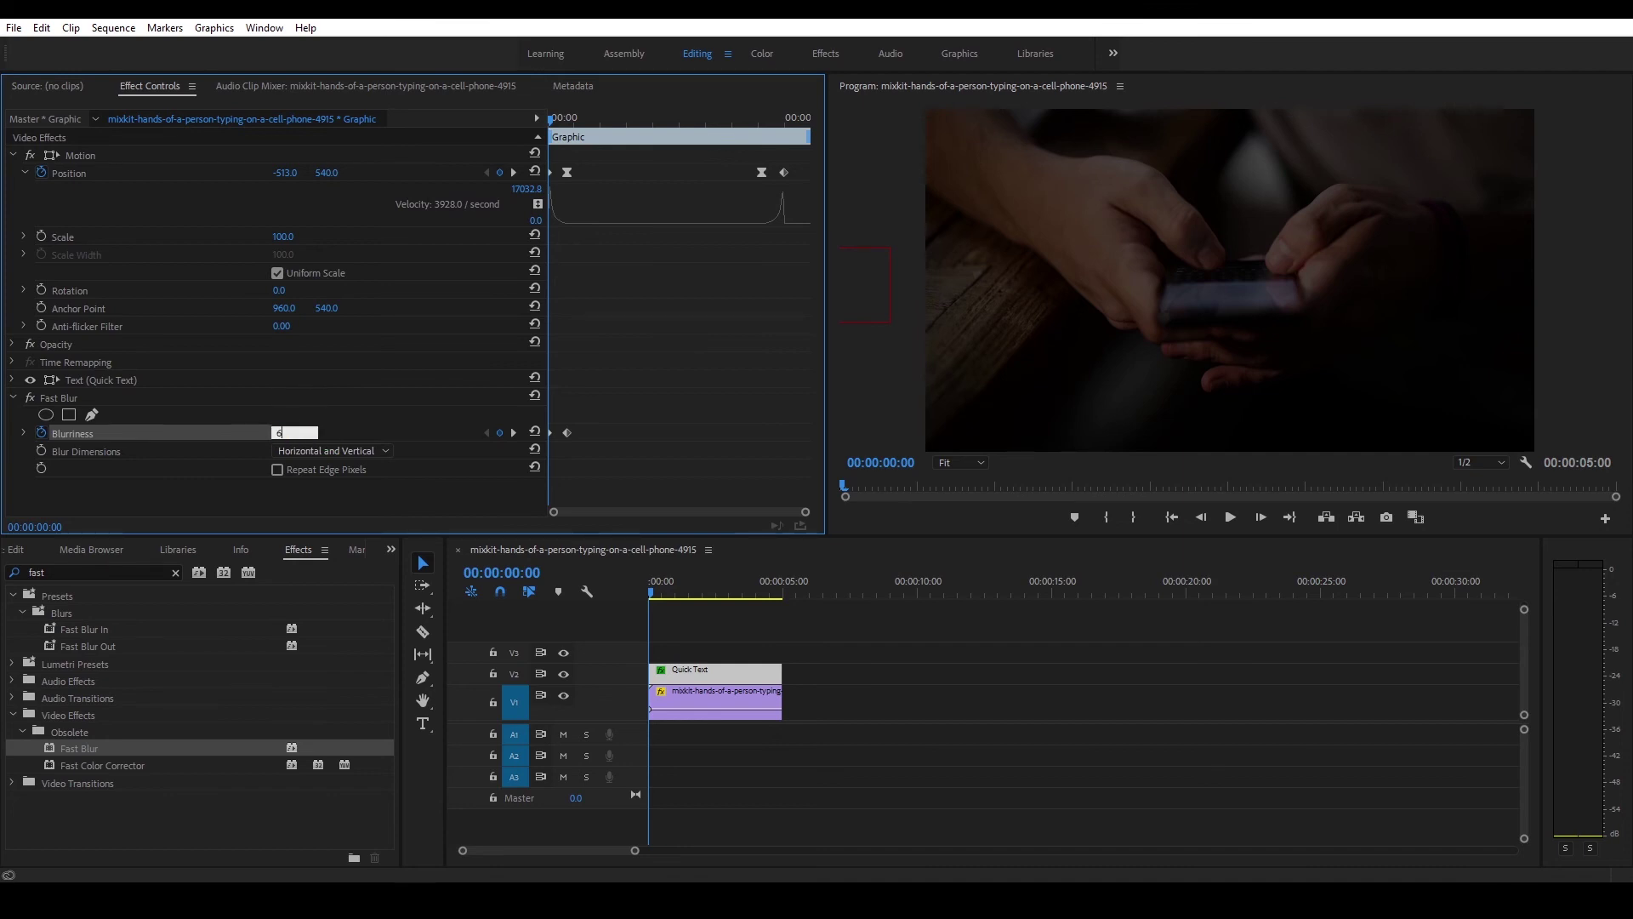
pyautogui.press('space')
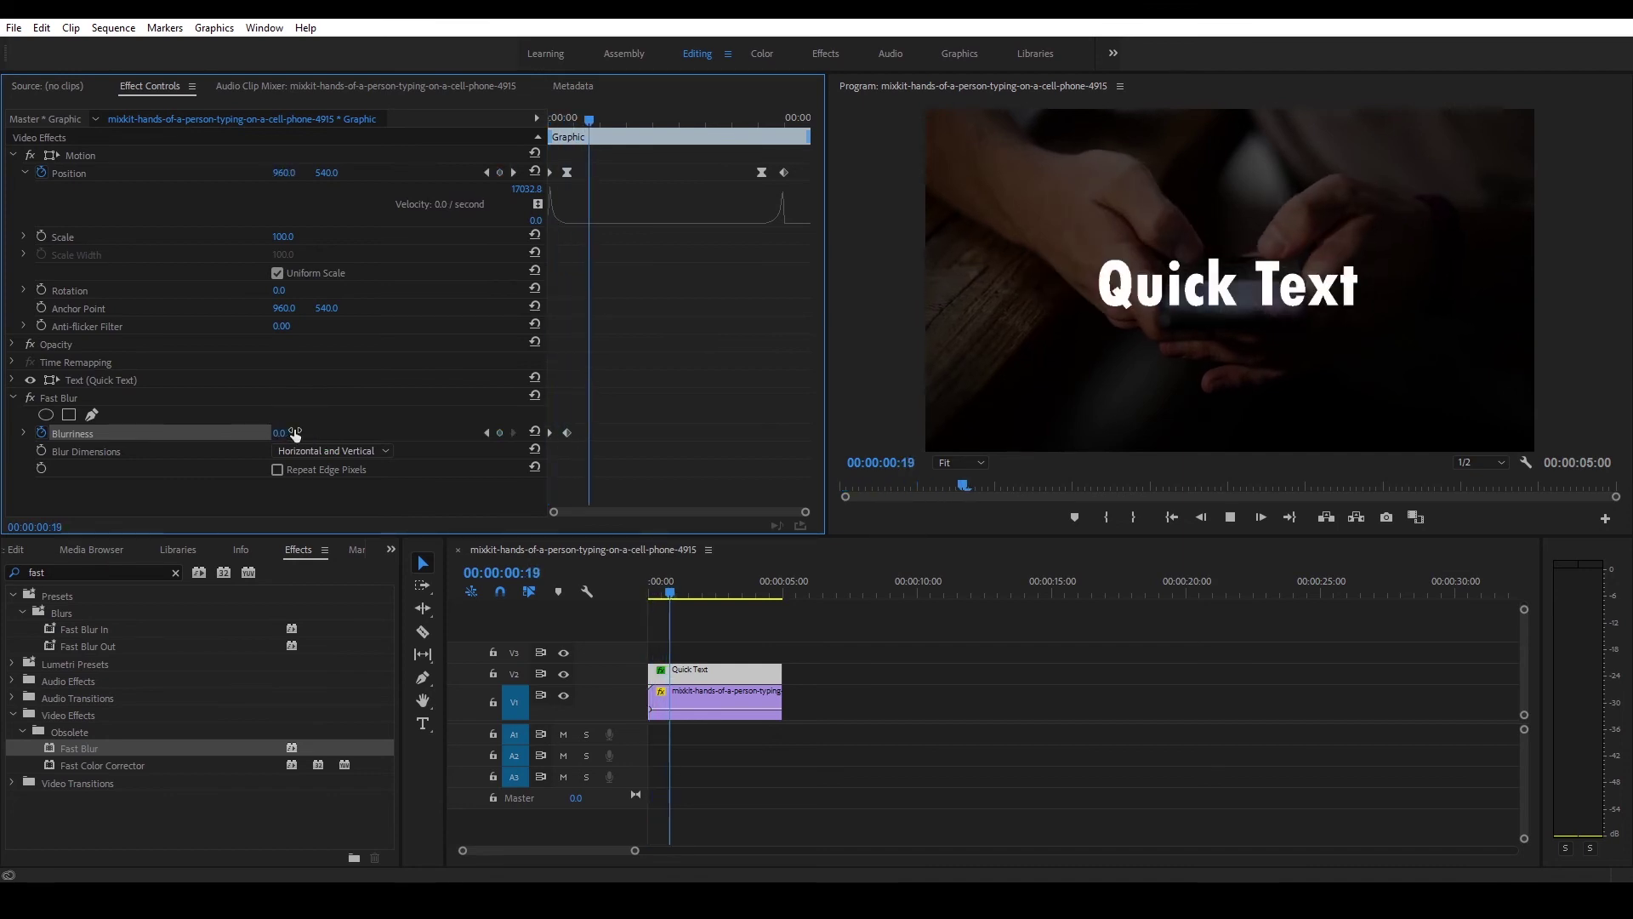
pyautogui.moveTo(592, 125); pyautogui.dragTo(762, 170)
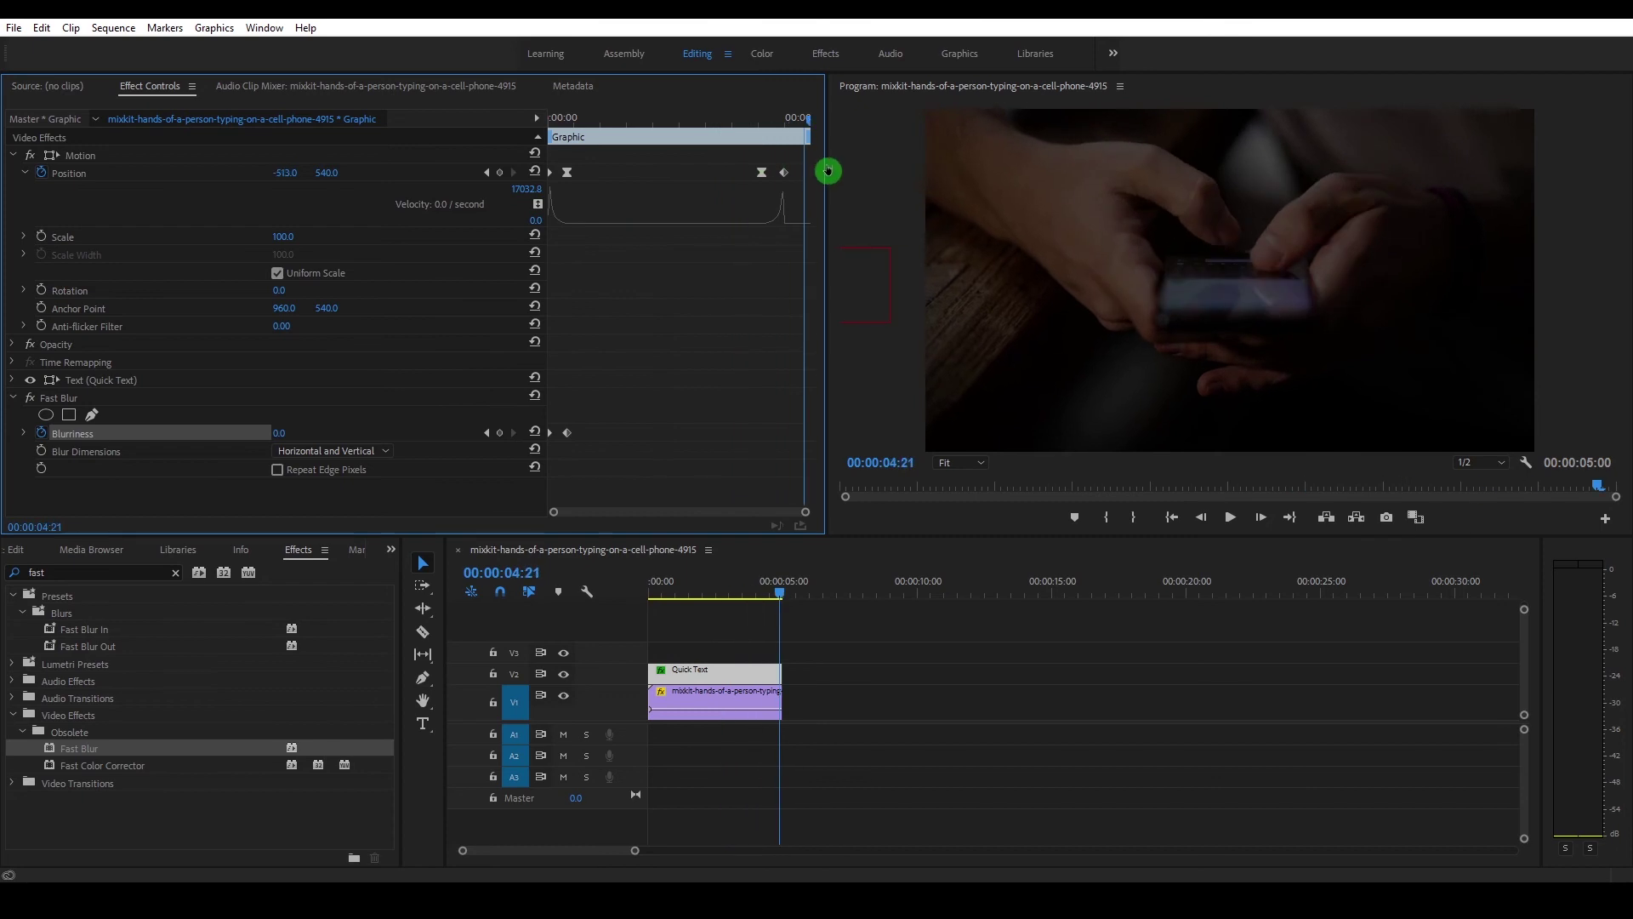
# Shift the exit Blurriness keyframe later near the clip end, then select both Blurriness keyframes
pyautogui.click(662, 372)
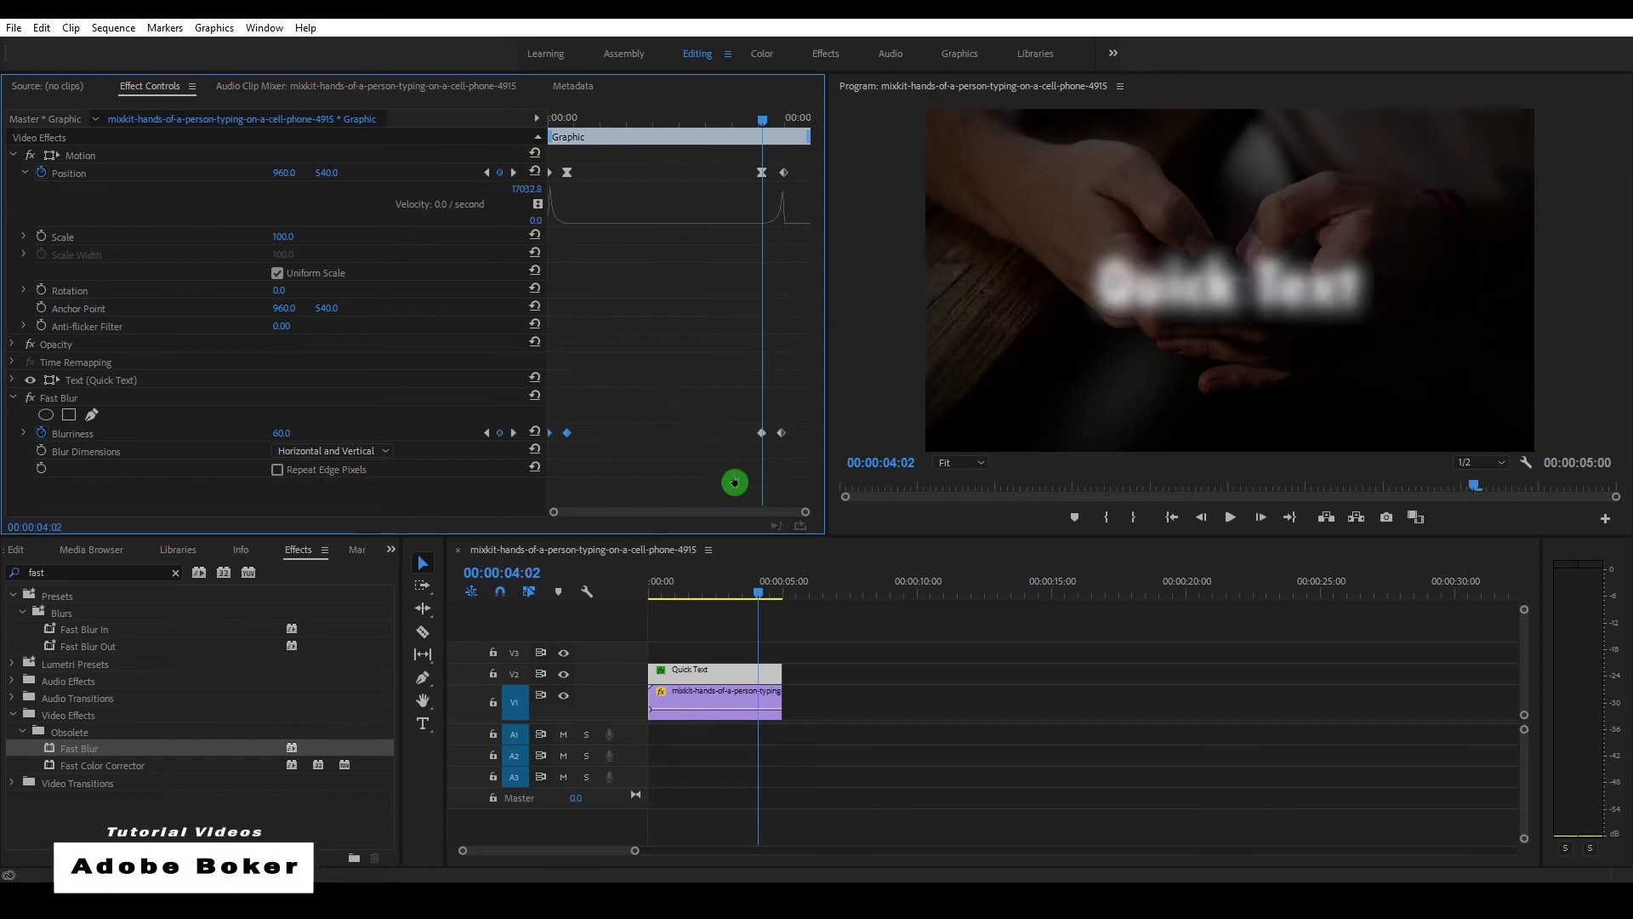
pyautogui.moveTo(762, 442); pyautogui.dragTo(728, 433)
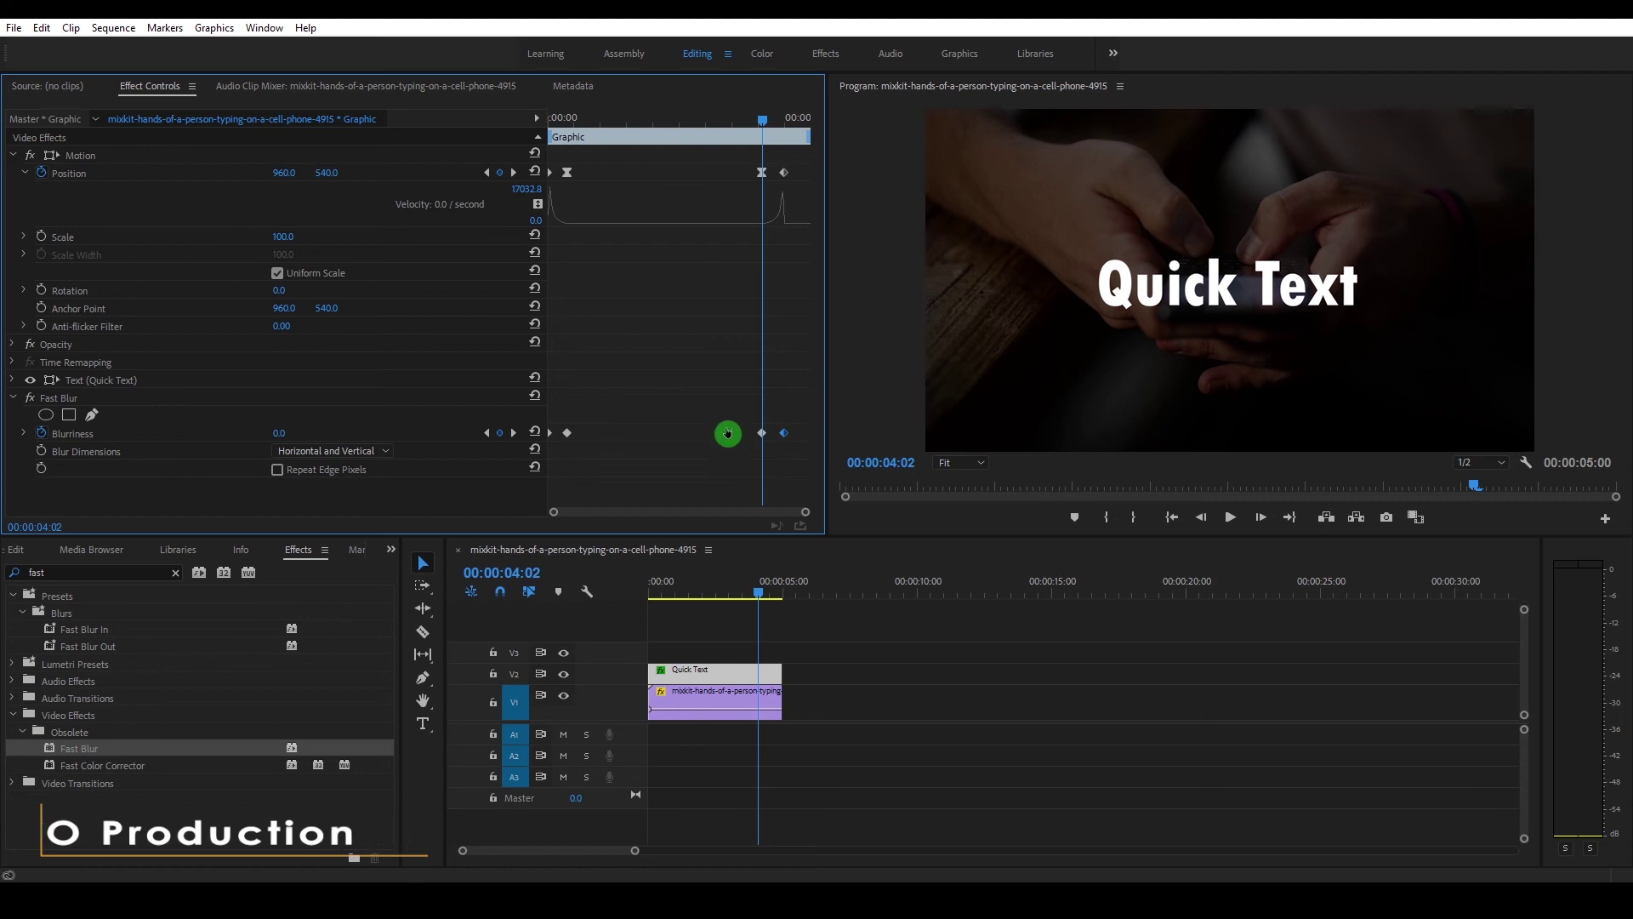
pyautogui.moveTo(559, 416); pyautogui.dragTo(763, 450)
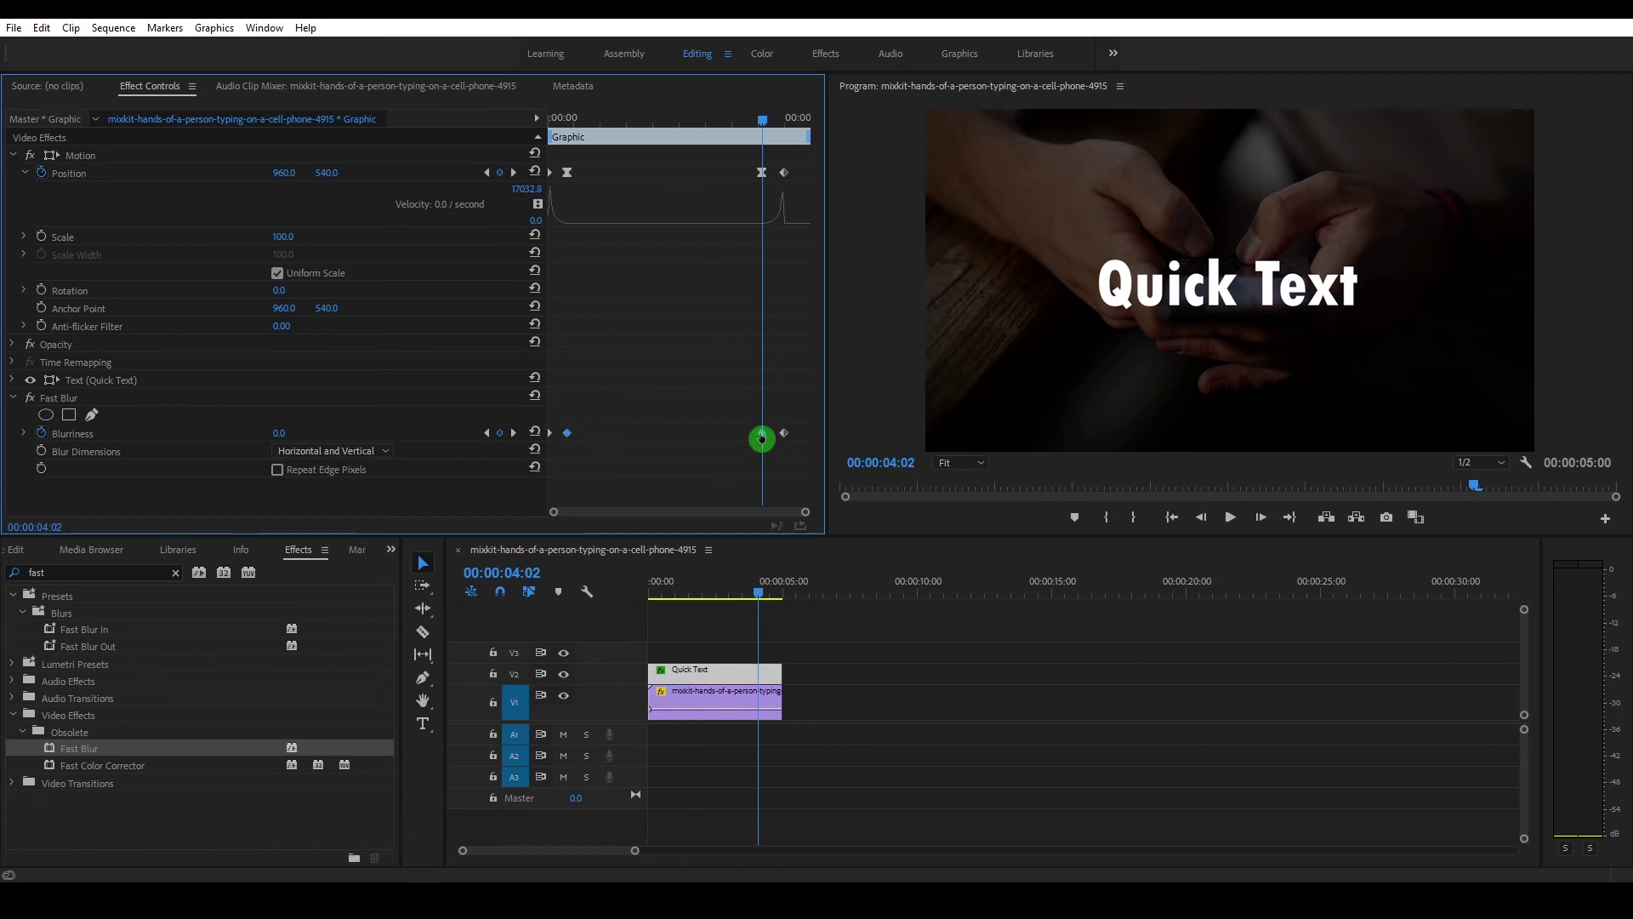
# Set the selected Blurriness keyframes to Continuous Bezier interpolation and reveal their velocity graph
pyautogui.rightClick(761, 439)
pyautogui.click(841, 632)
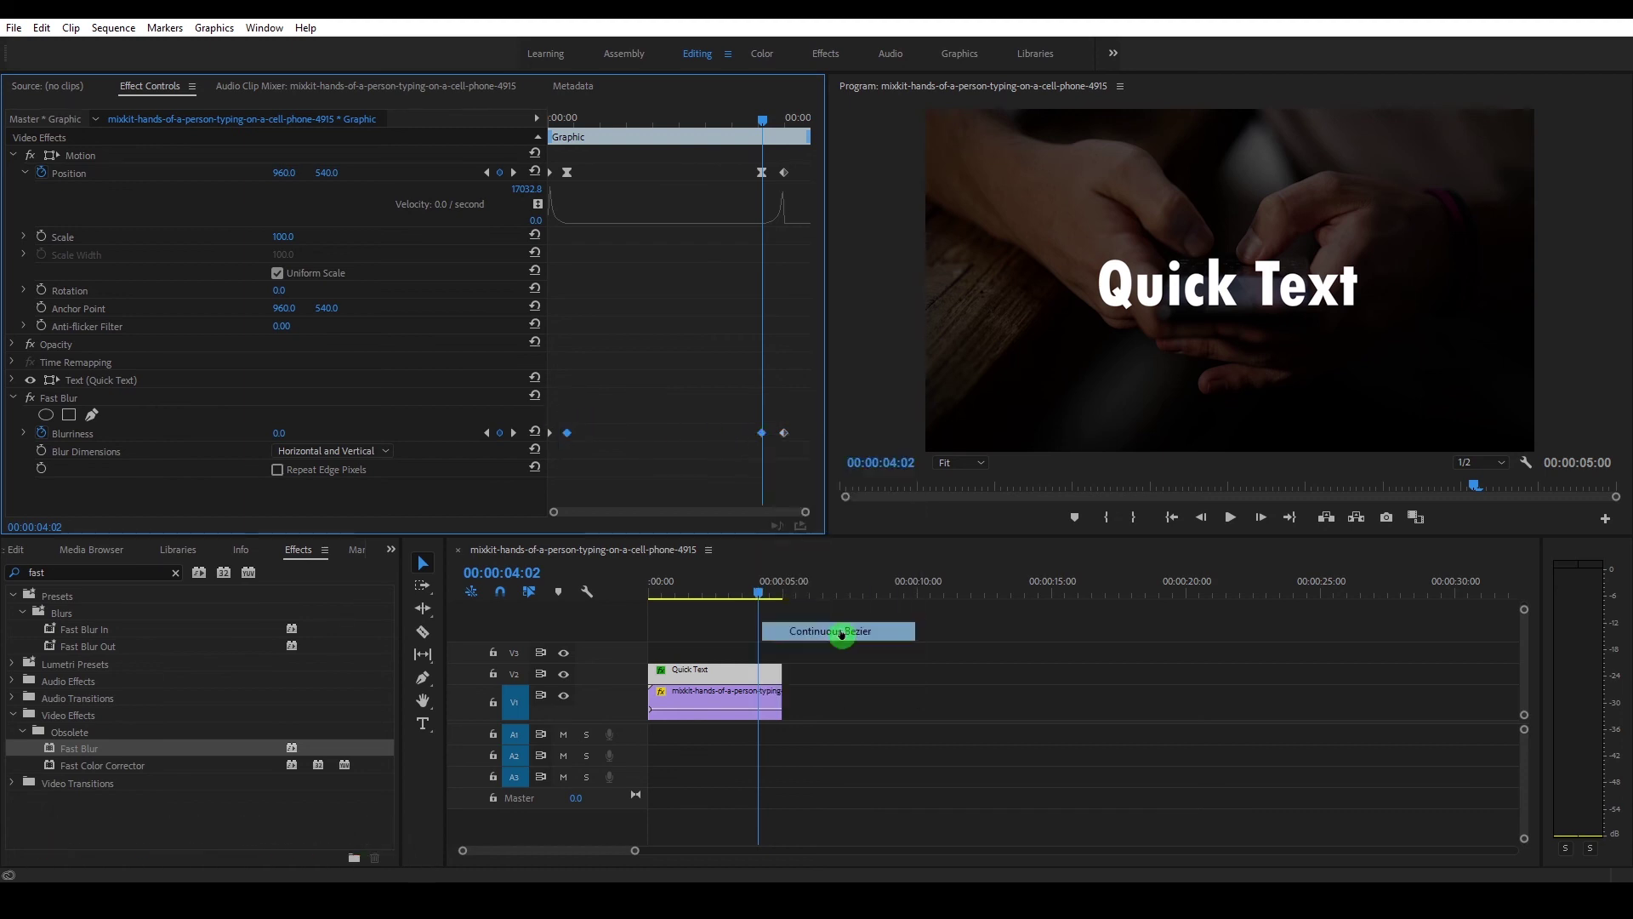
pyautogui.click(25, 434)
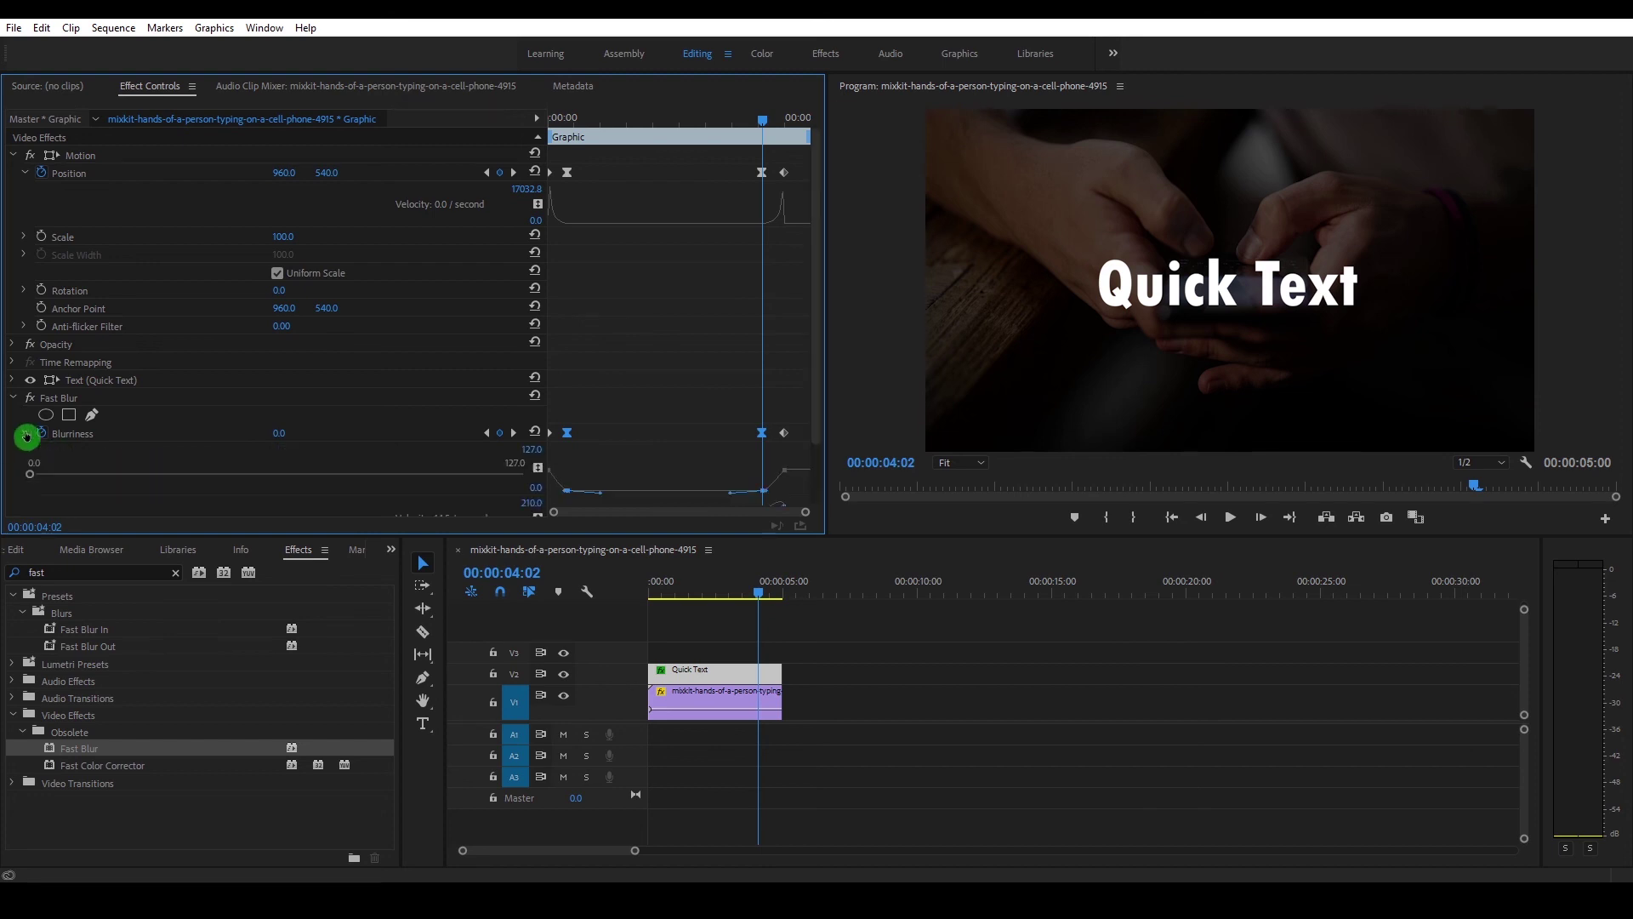
pyautogui.scroll(-2, 692, 456)
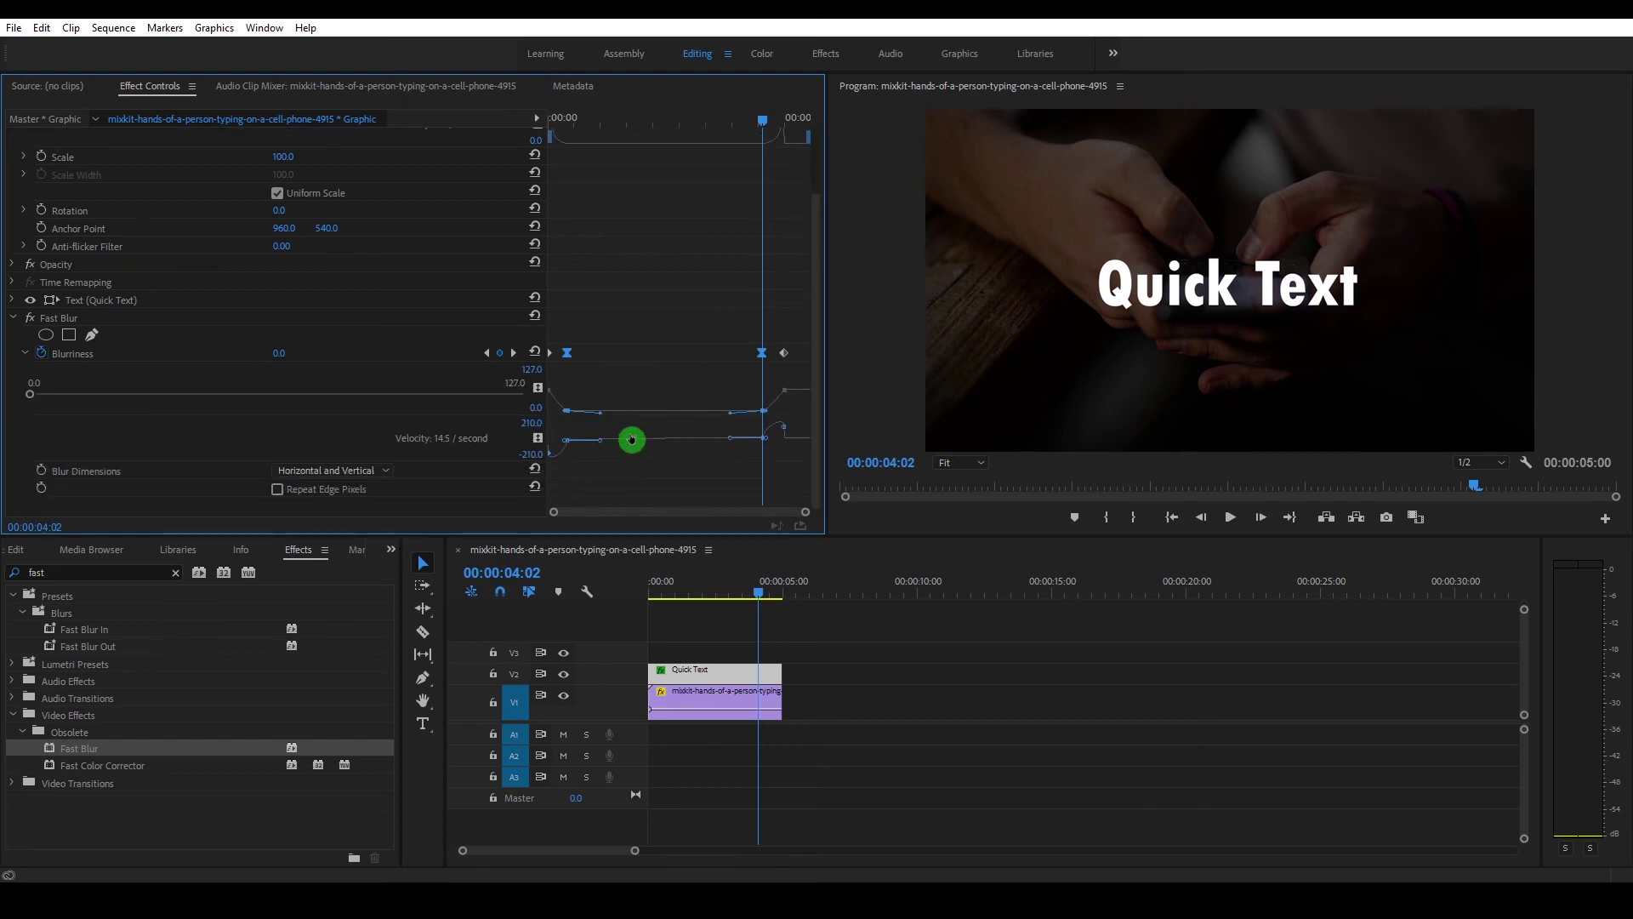
# Shape the Blurriness velocity handles so blur stays near zero, then ramps sharply into the exit
pyautogui.moveTo(725, 435)
pyautogui.mouseDown()
pyautogui.moveTo(729, 461)
pyautogui.moveTo(730, 412)
pyautogui.mouseUp()
pyautogui.click(639, 373)
pyautogui.moveTo(598, 417); pyautogui.dragTo(627, 417)
pyautogui.moveTo(627, 416); pyautogui.dragTo(619, 421)
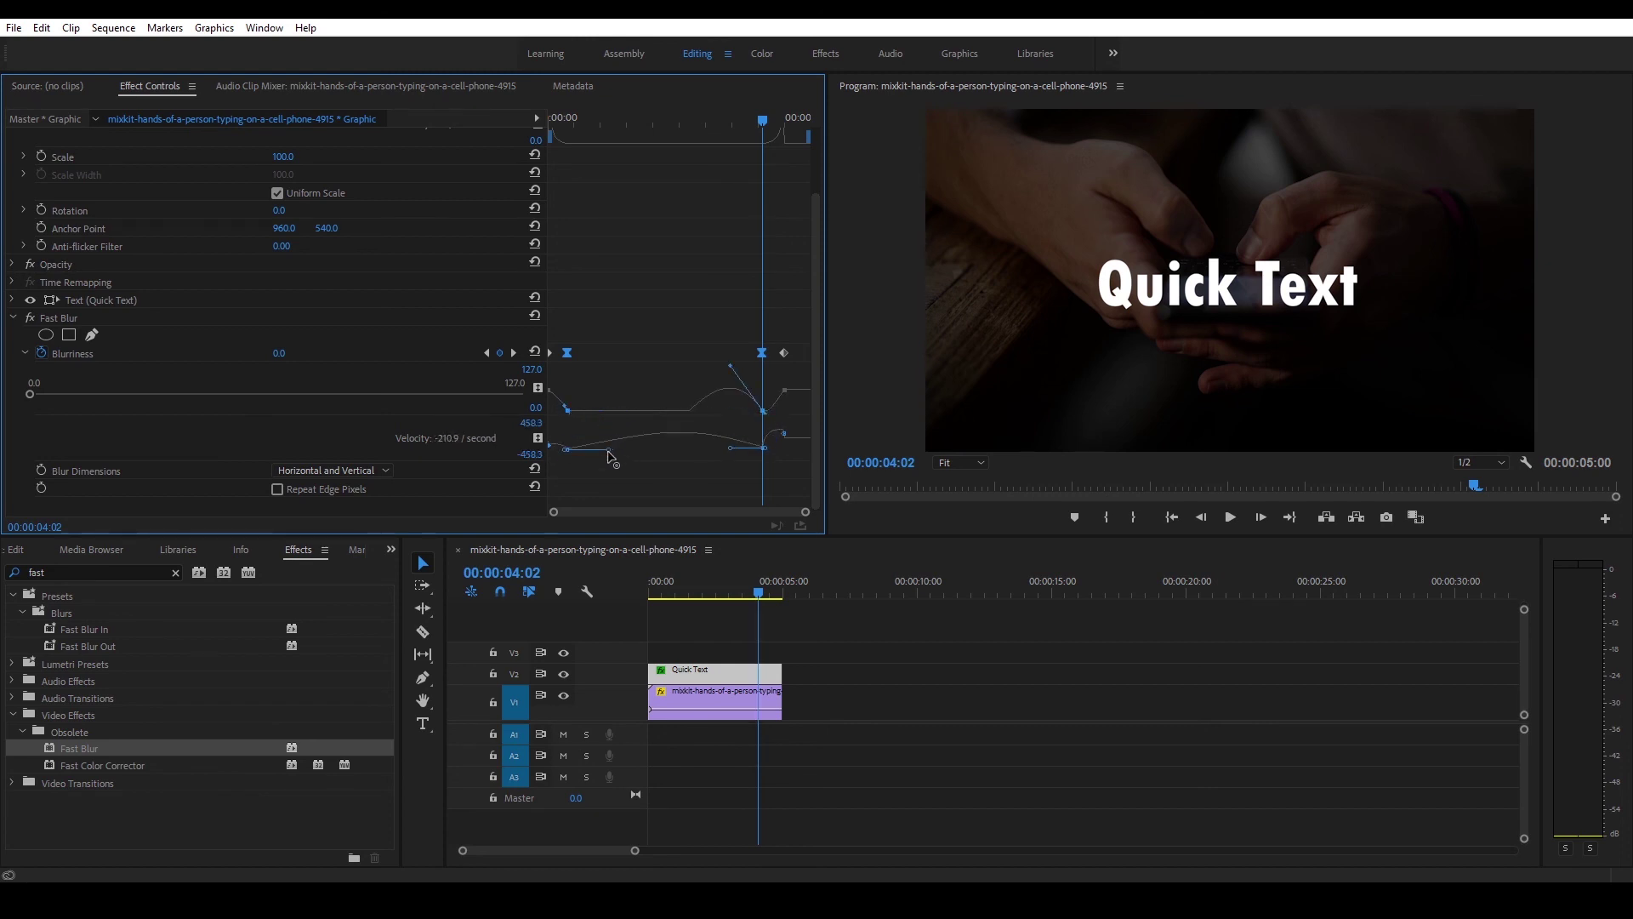
pyautogui.moveTo(619, 453)
pyautogui.mouseDown()
pyautogui.moveTo(683, 404)
pyautogui.moveTo(729, 431)
pyautogui.mouseUp()
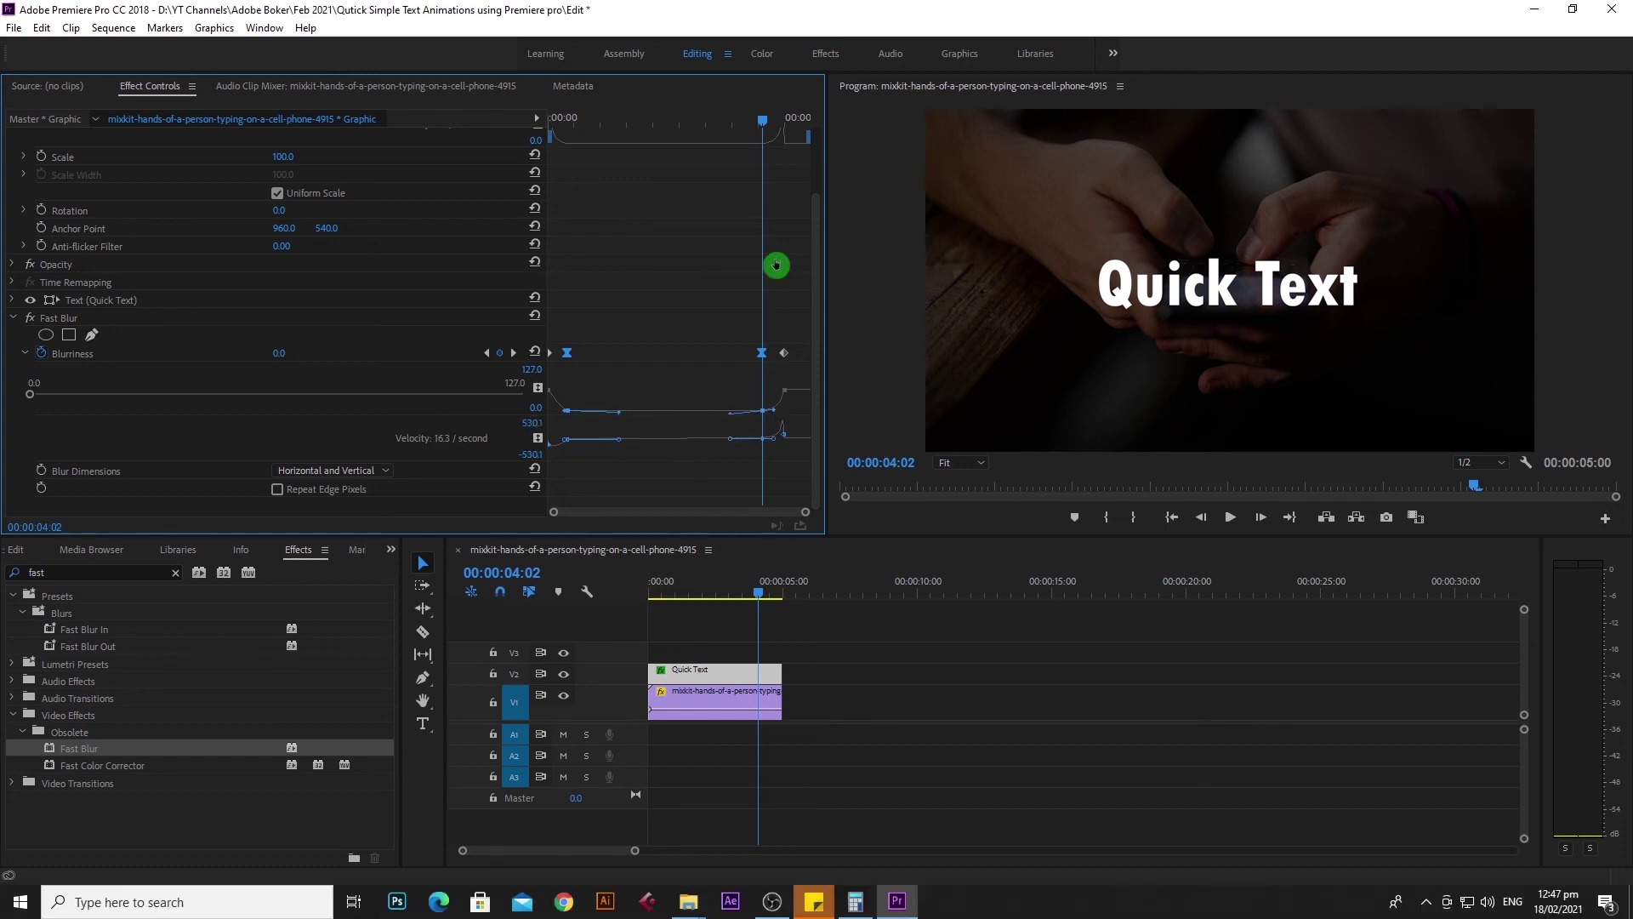
# Play the sequence from 00:00:00:00 to preview the Quick Text title animation
pyautogui.moveTo(762, 120); pyautogui.dragTo(359, 154)
pyautogui.press('space')
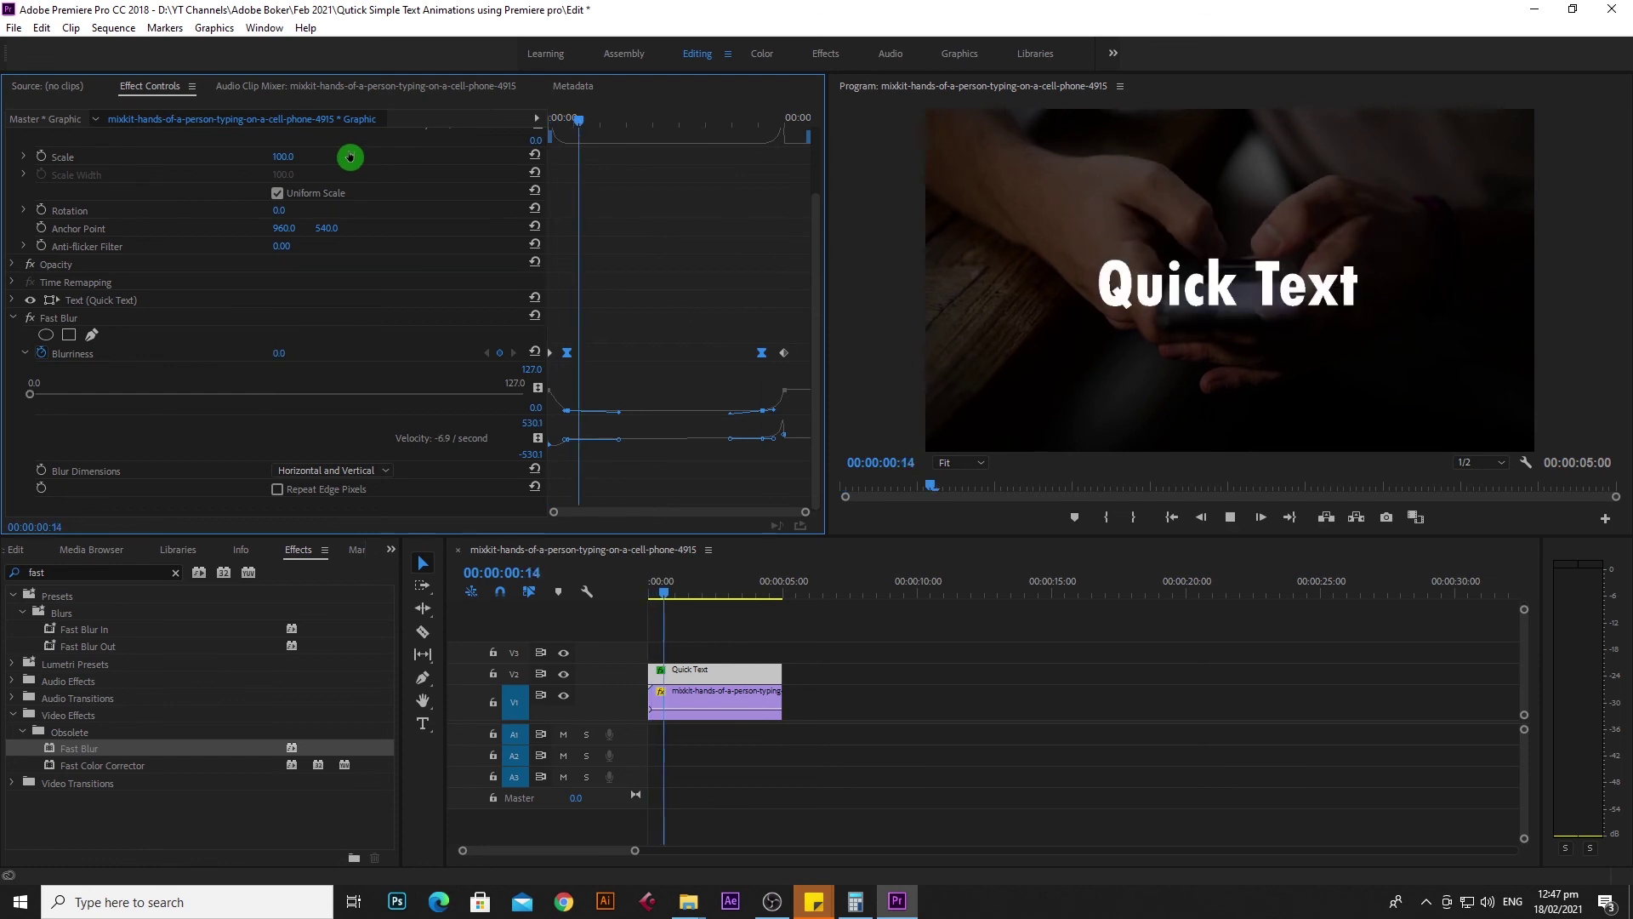